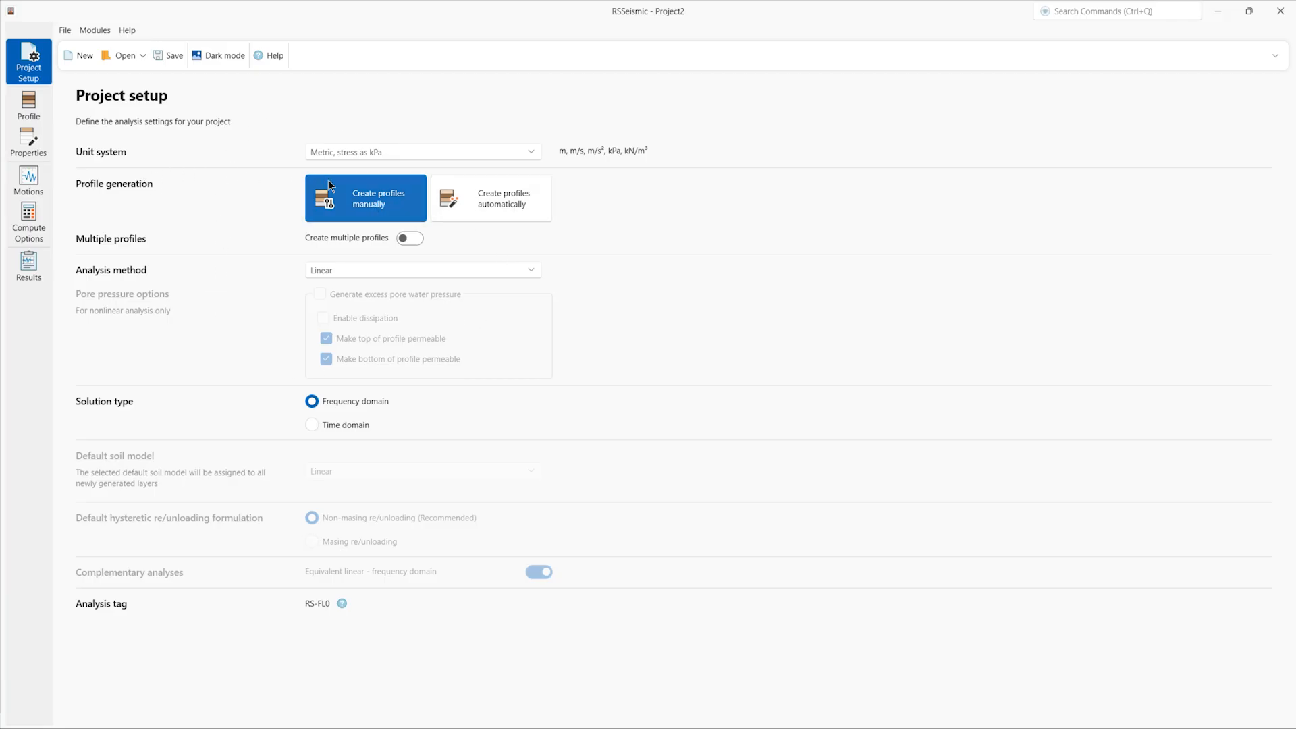
Step: Keep profiles manual after trying automatic, and try the Equivalent linear and Linear frequency-domain methods
left_click(498, 200)
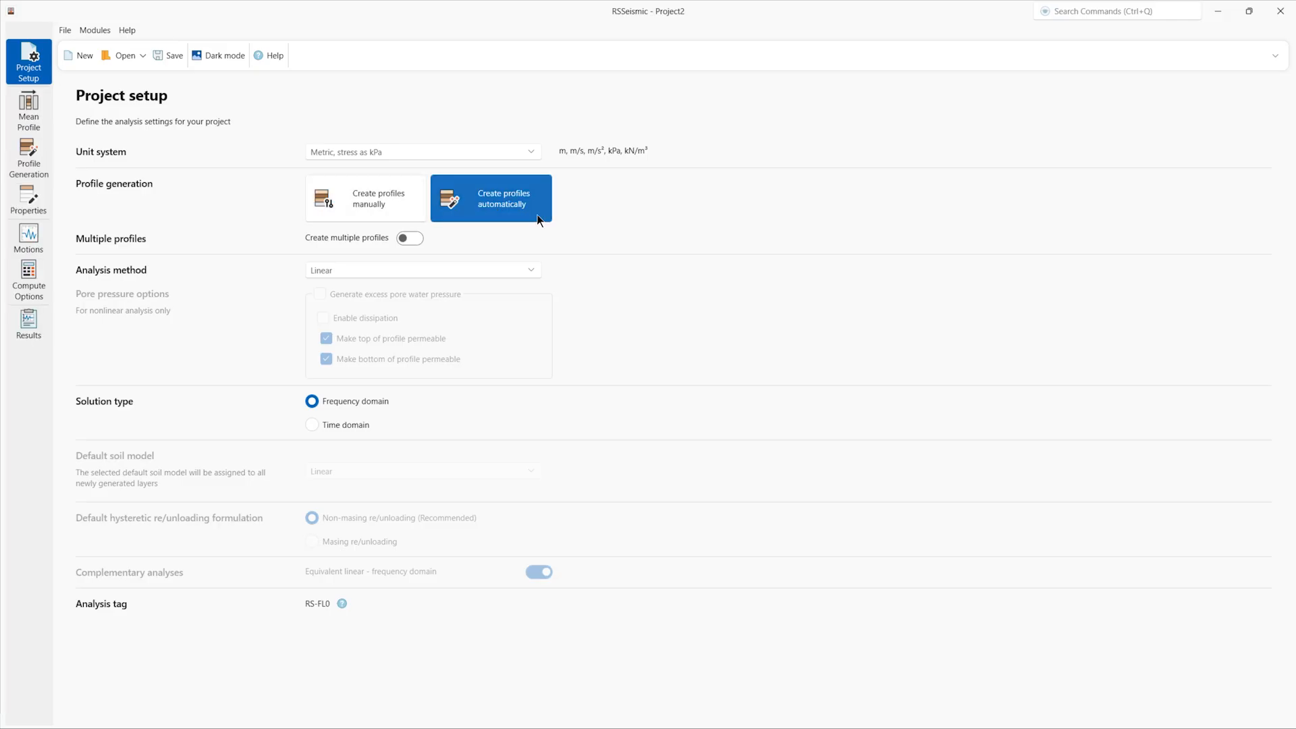
left_click(387, 202)
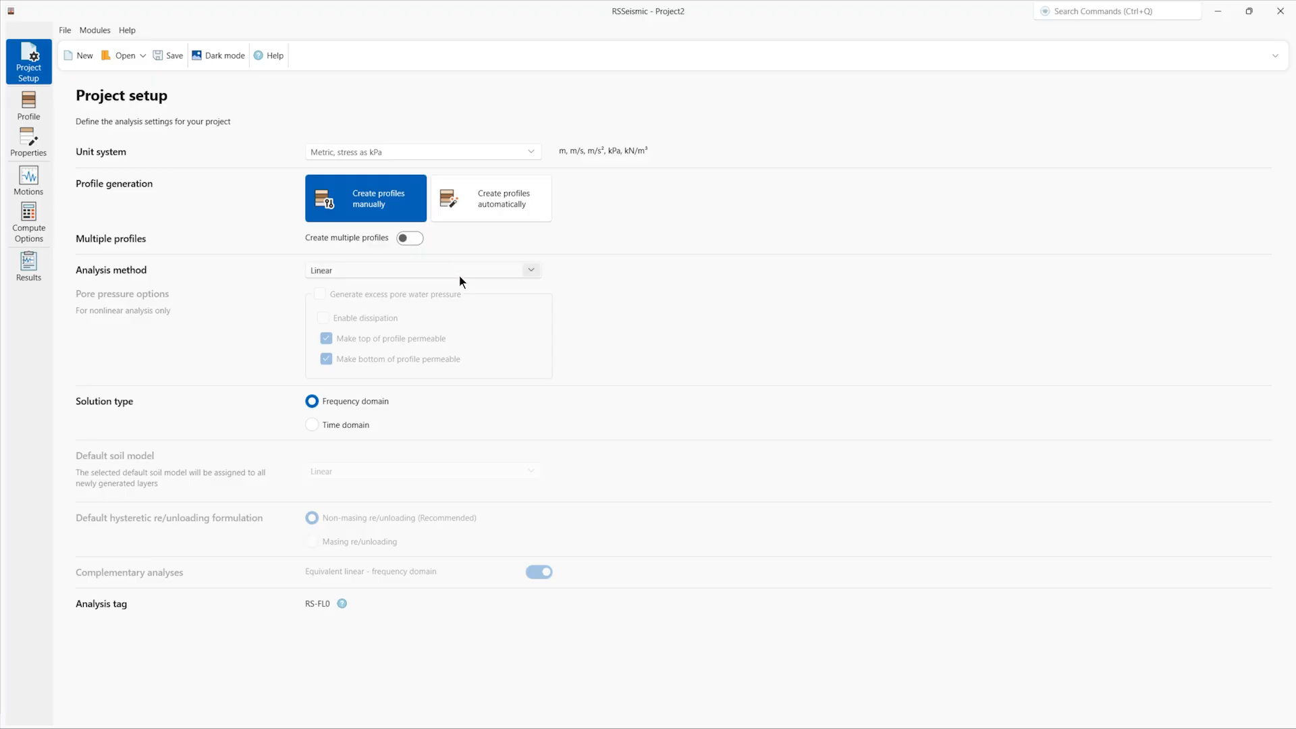
left_click(535, 272)
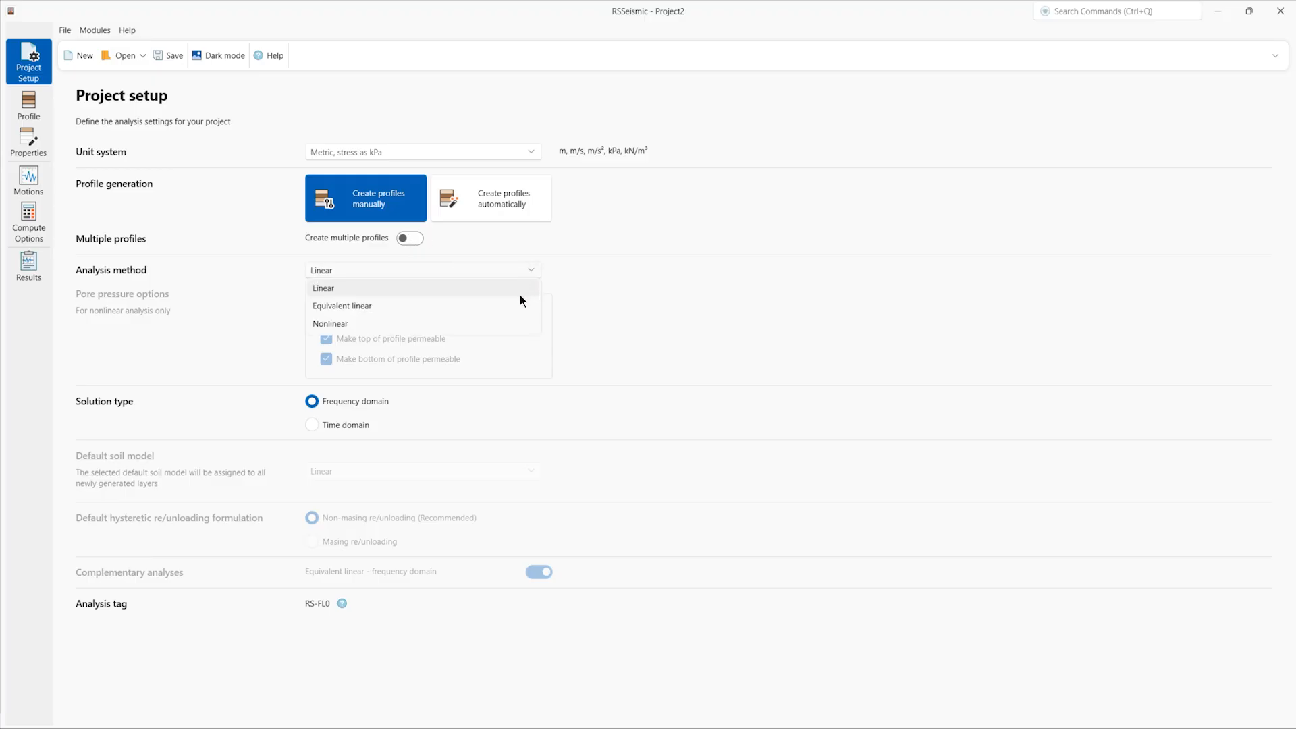
left_click(519, 301)
left_click(528, 273)
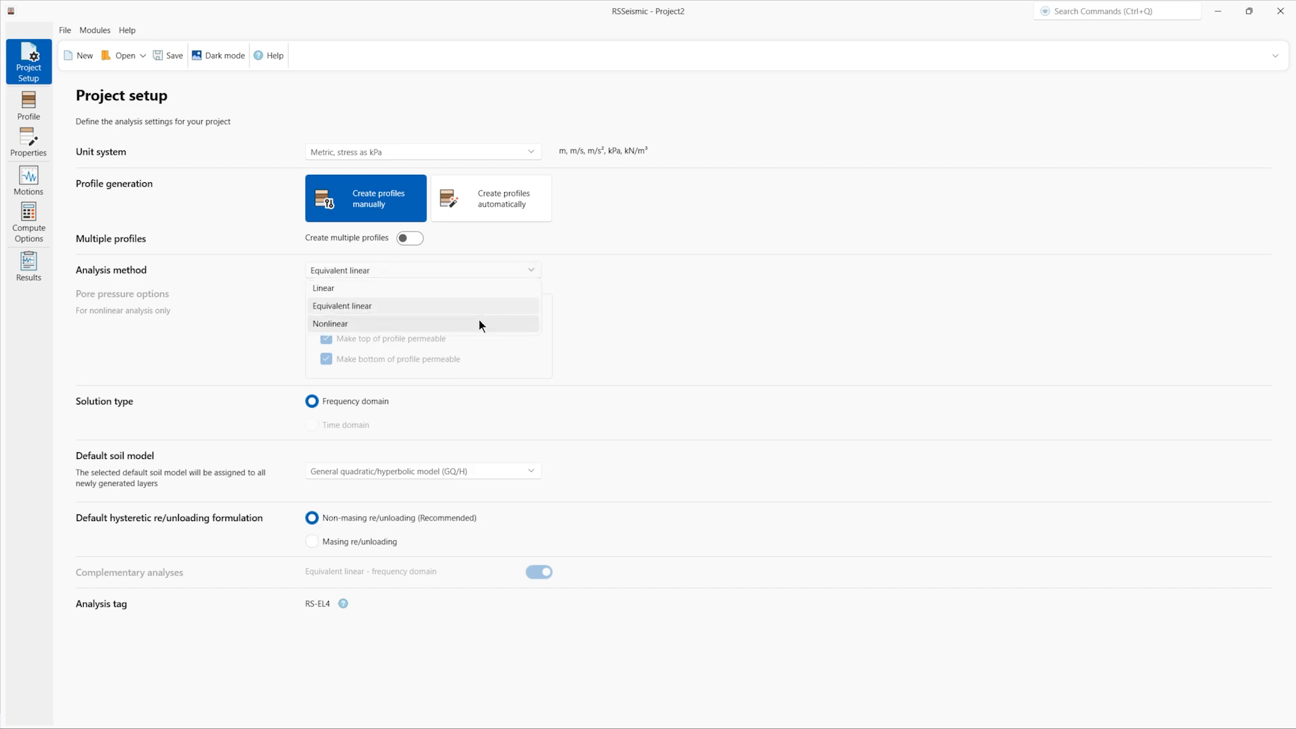
left_click(479, 321)
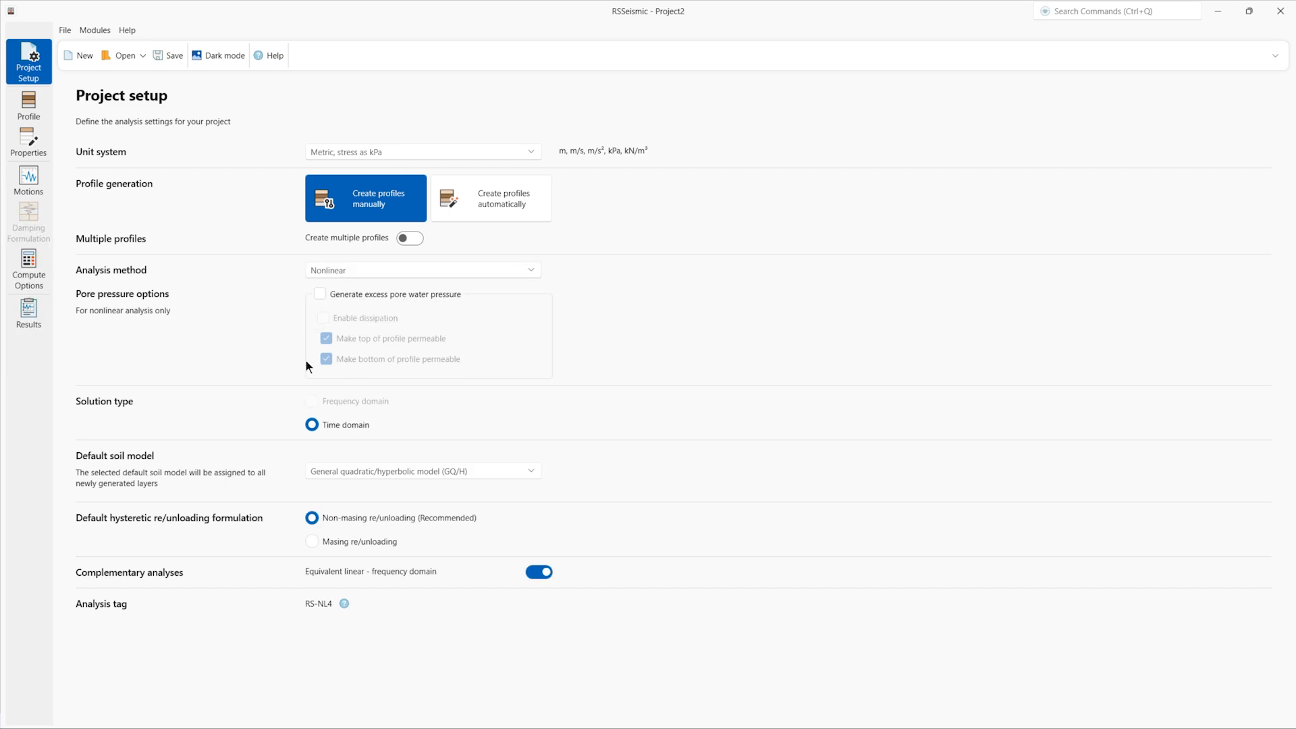
left_click(416, 271)
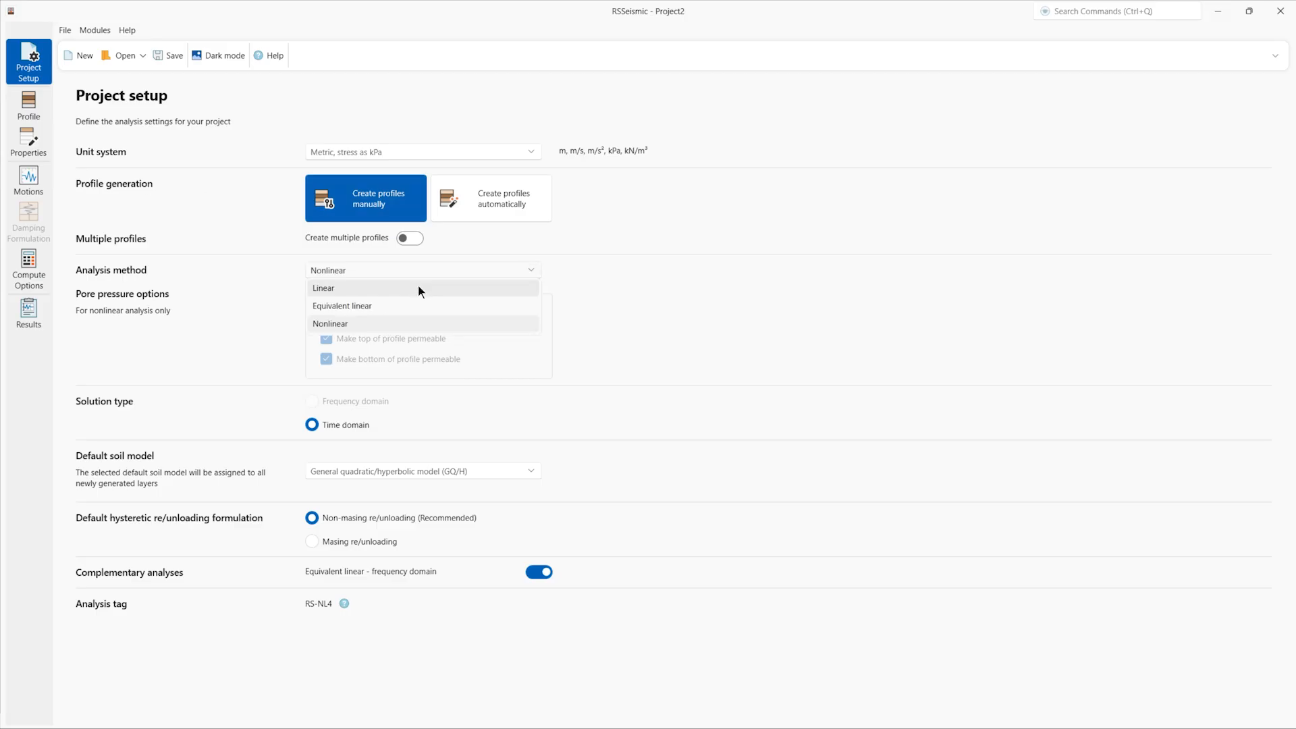
left_click(419, 286)
left_click(367, 399)
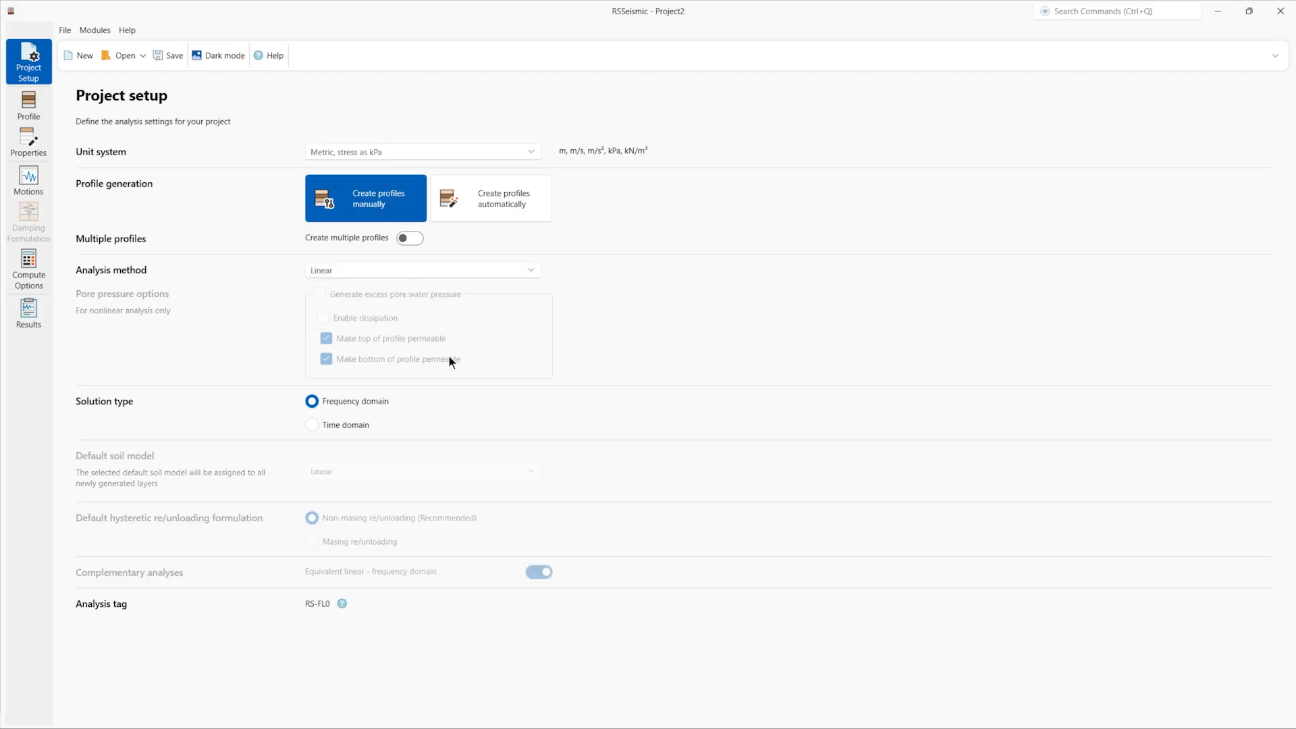
Step: Set the analysis to Nonlinear with pore pressure generation off and GQ/H as the default soil model
left_click(386, 271)
left_click(386, 326)
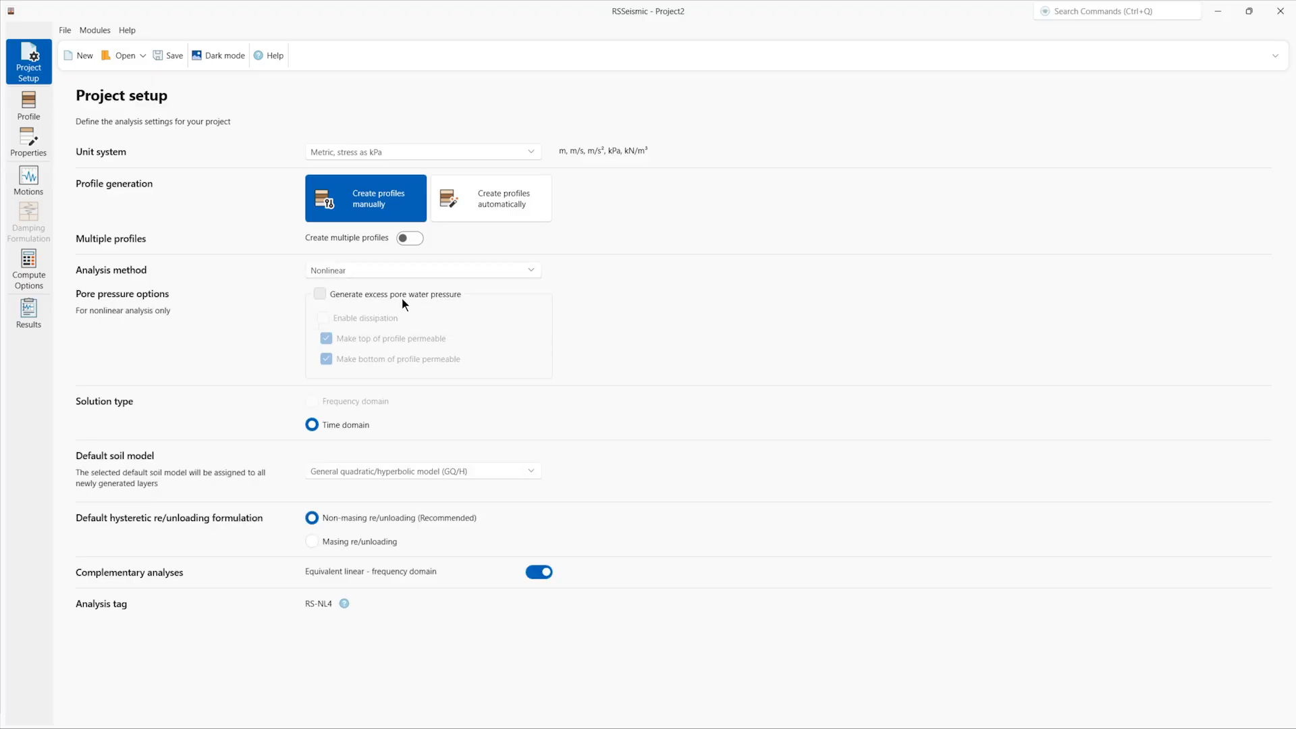
left_click(389, 296)
left_click(389, 295)
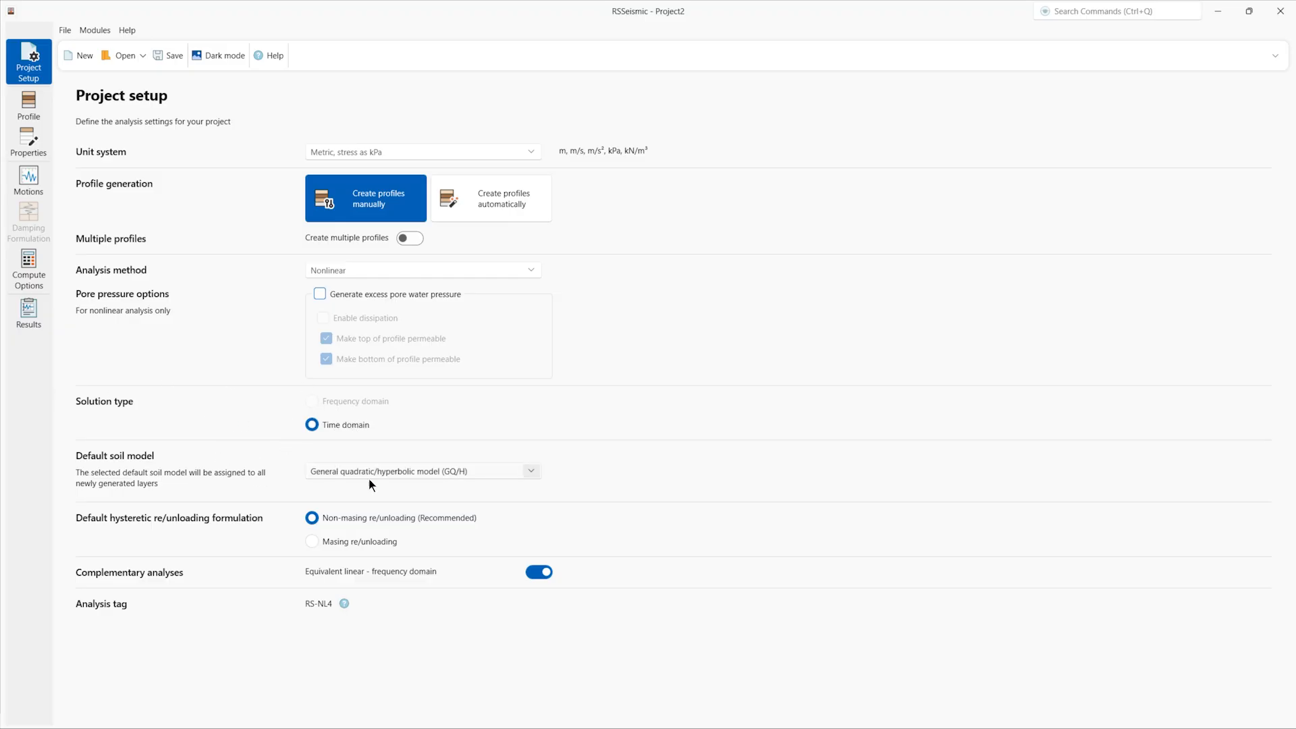
left_click(499, 473)
left_click(504, 471)
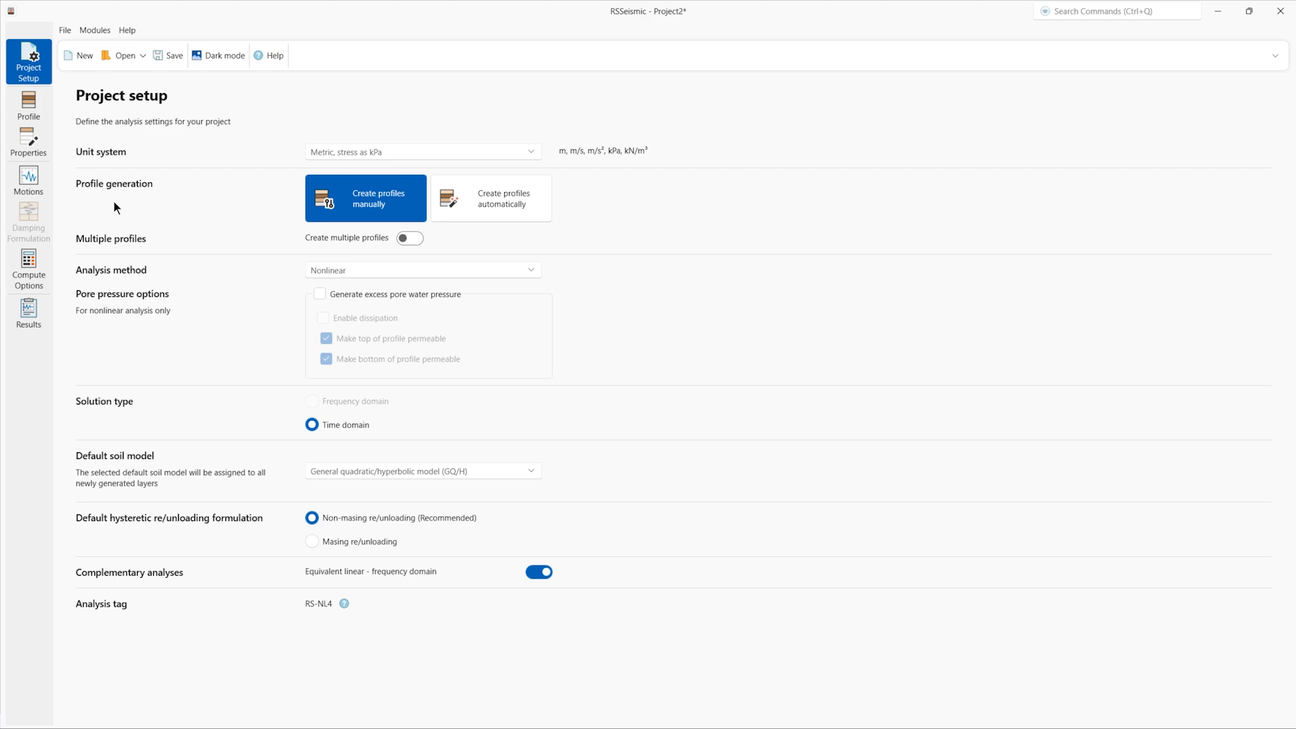
left_click(27, 112)
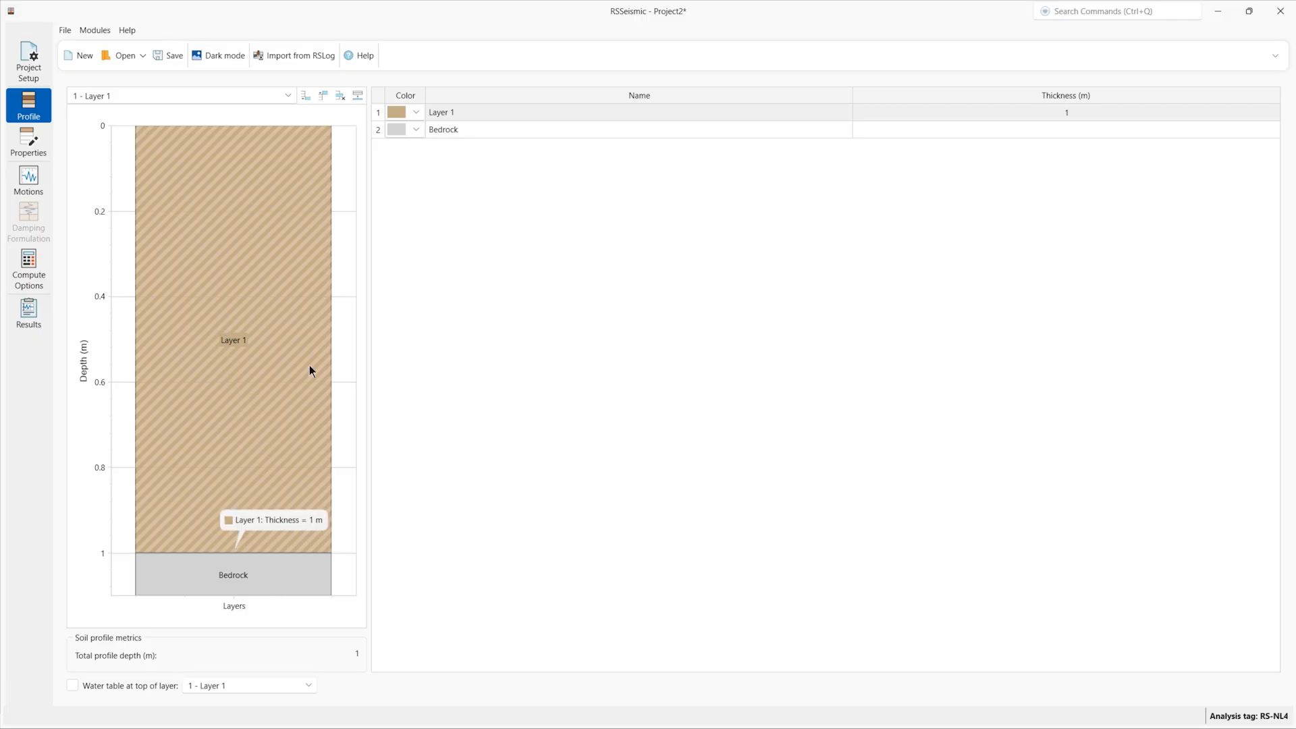
Step: Add four soil layers, then set Layer 1 thickness to 5 m and Layer 2 to 3 m
left_click(304, 95)
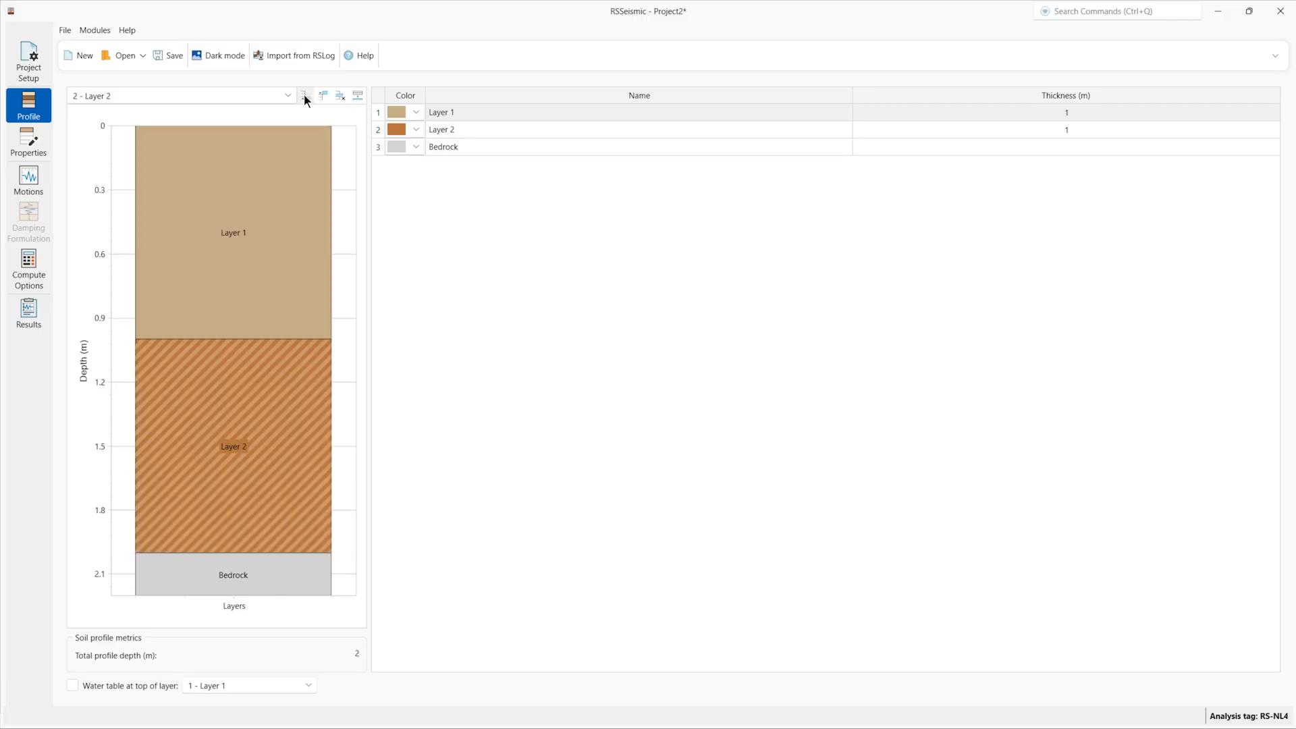
left_click(305, 96)
left_click(304, 96)
left_click(305, 95)
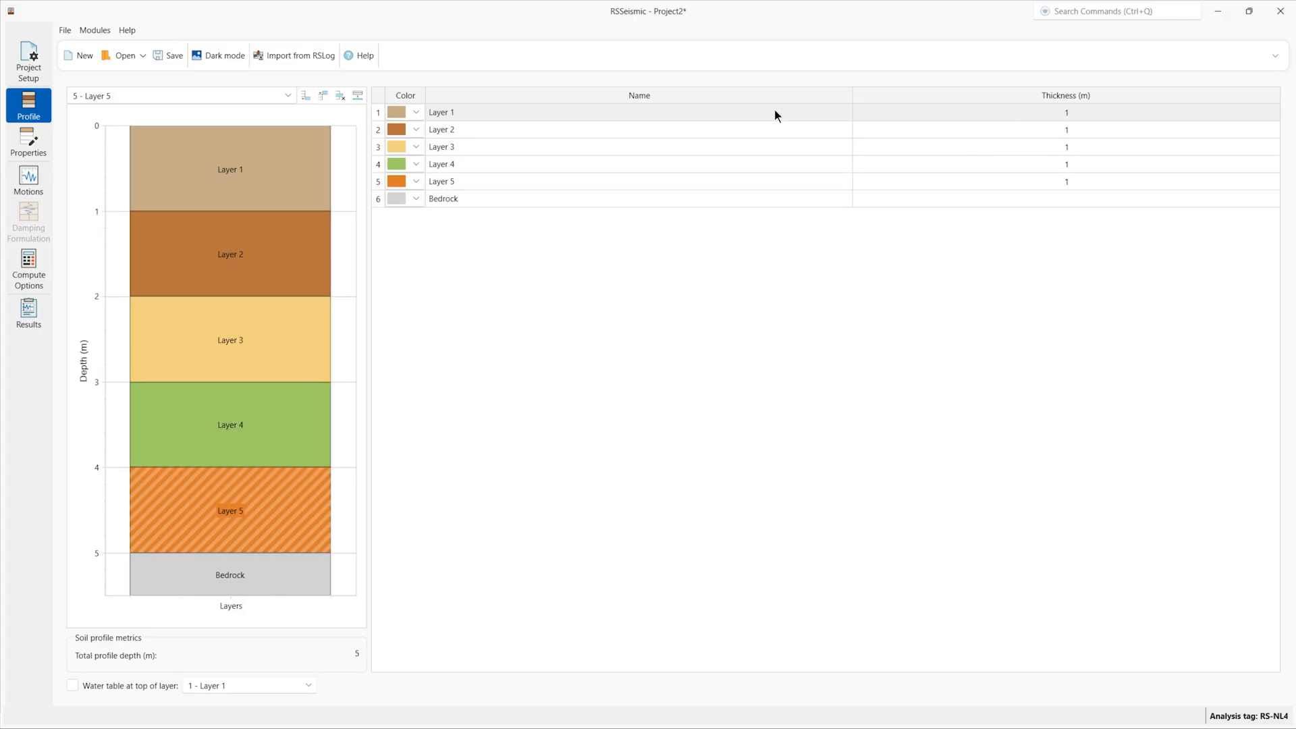
double_click(1067, 117)
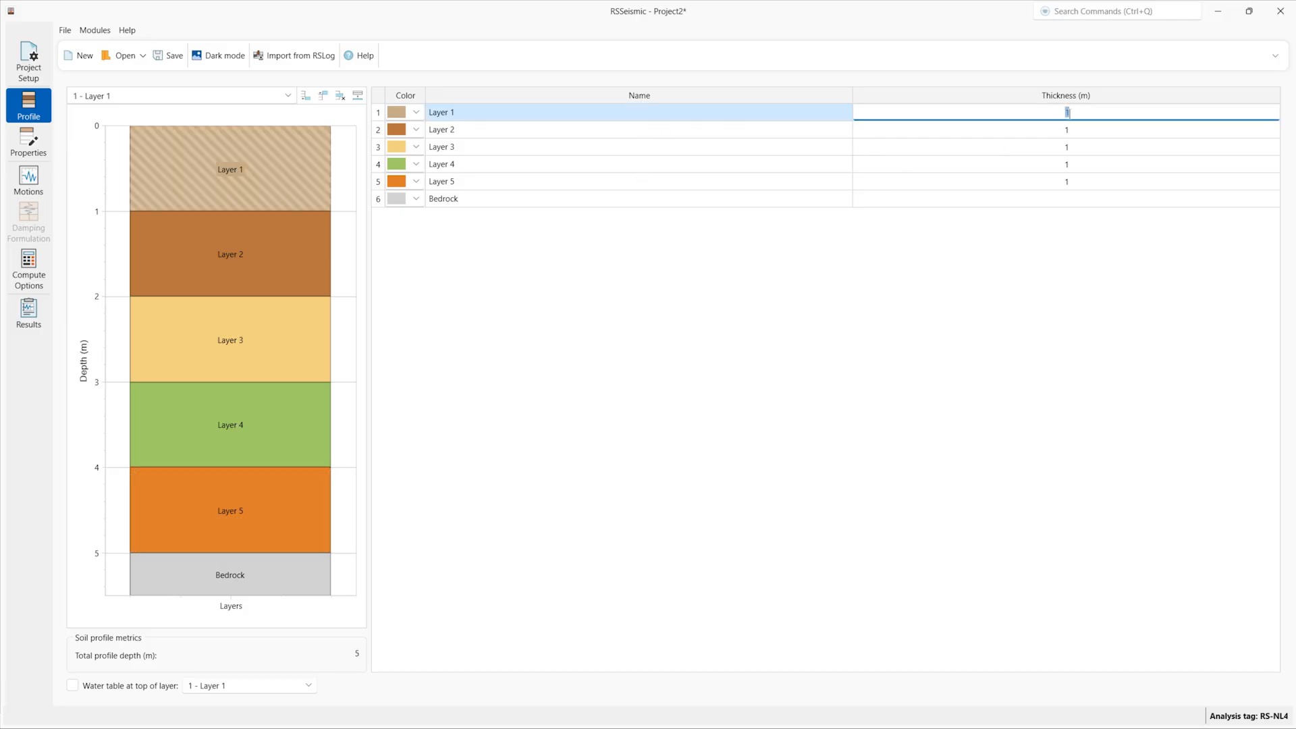
type("5")
double_click(1059, 131)
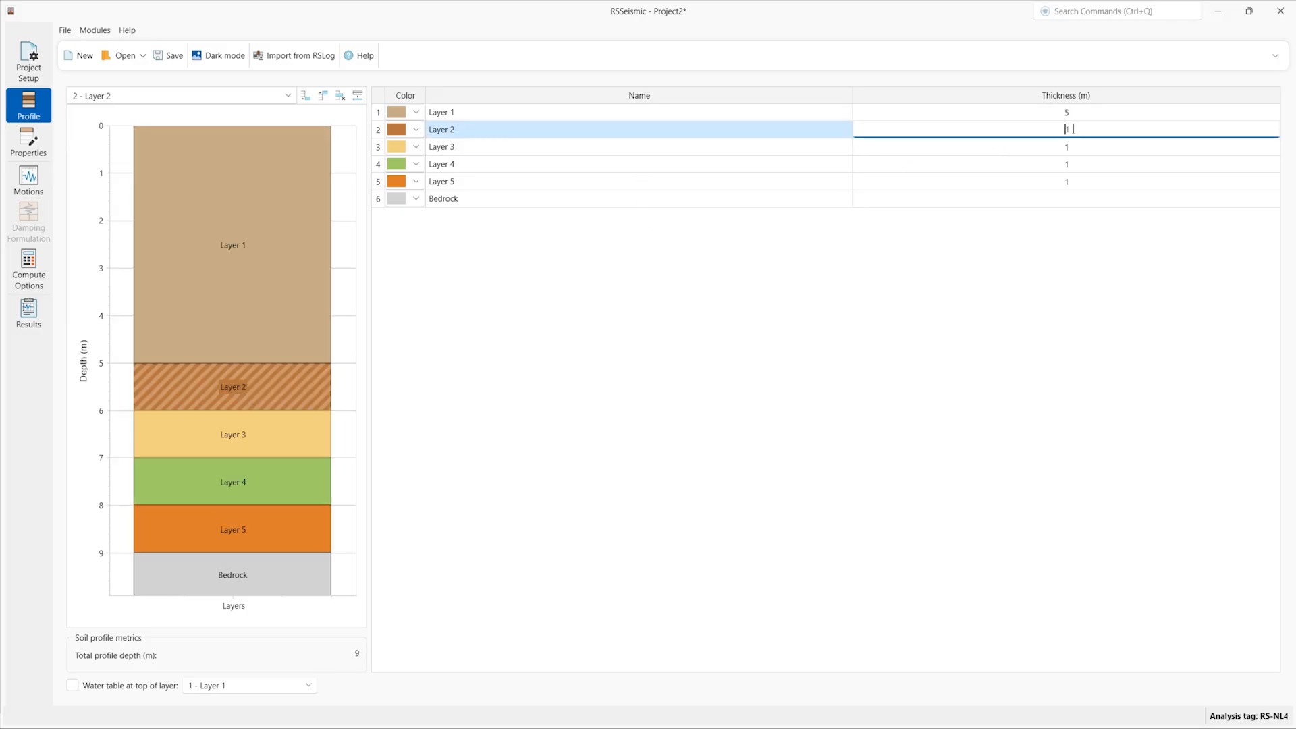
type("3")
double_click(1064, 149)
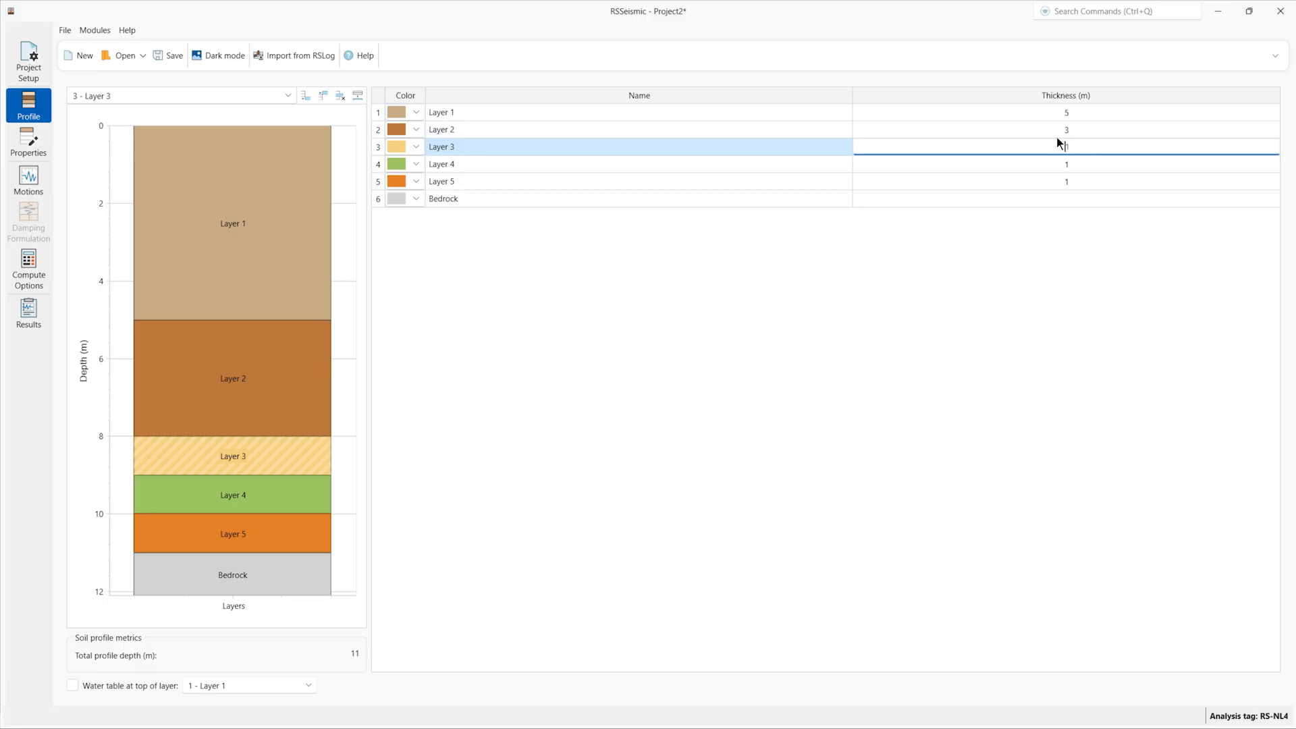
Step: Browse the properties of Layers 2, 4, 1 and Bedrock, then return to Layer 1
left_click(34, 155)
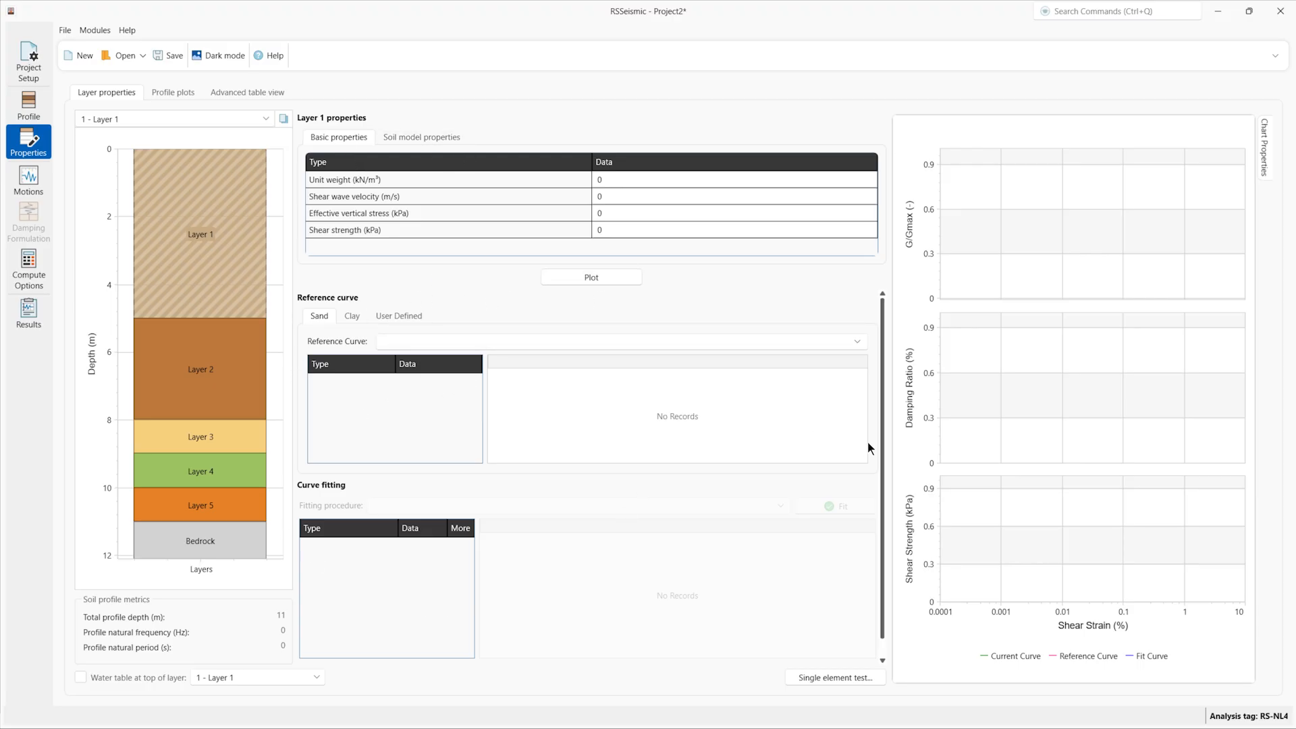
scroll(575, 399, "down", 1)
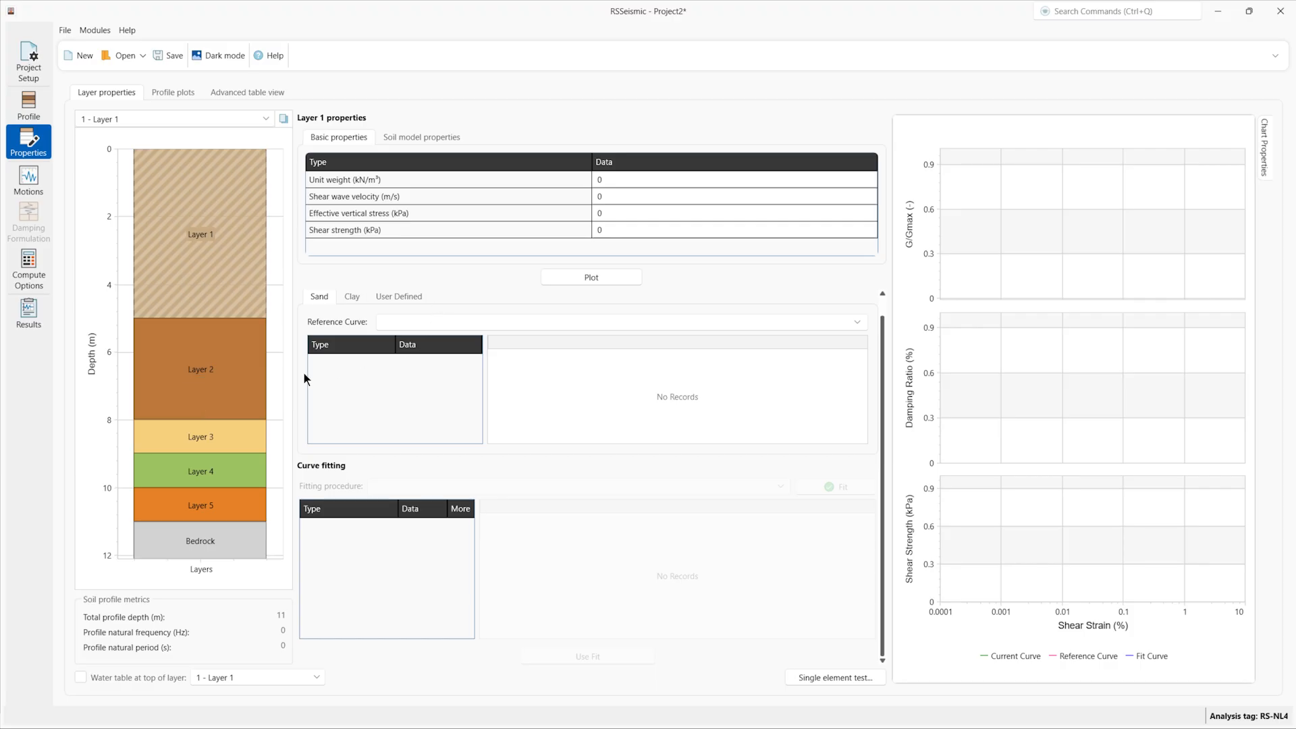
left_click(193, 376)
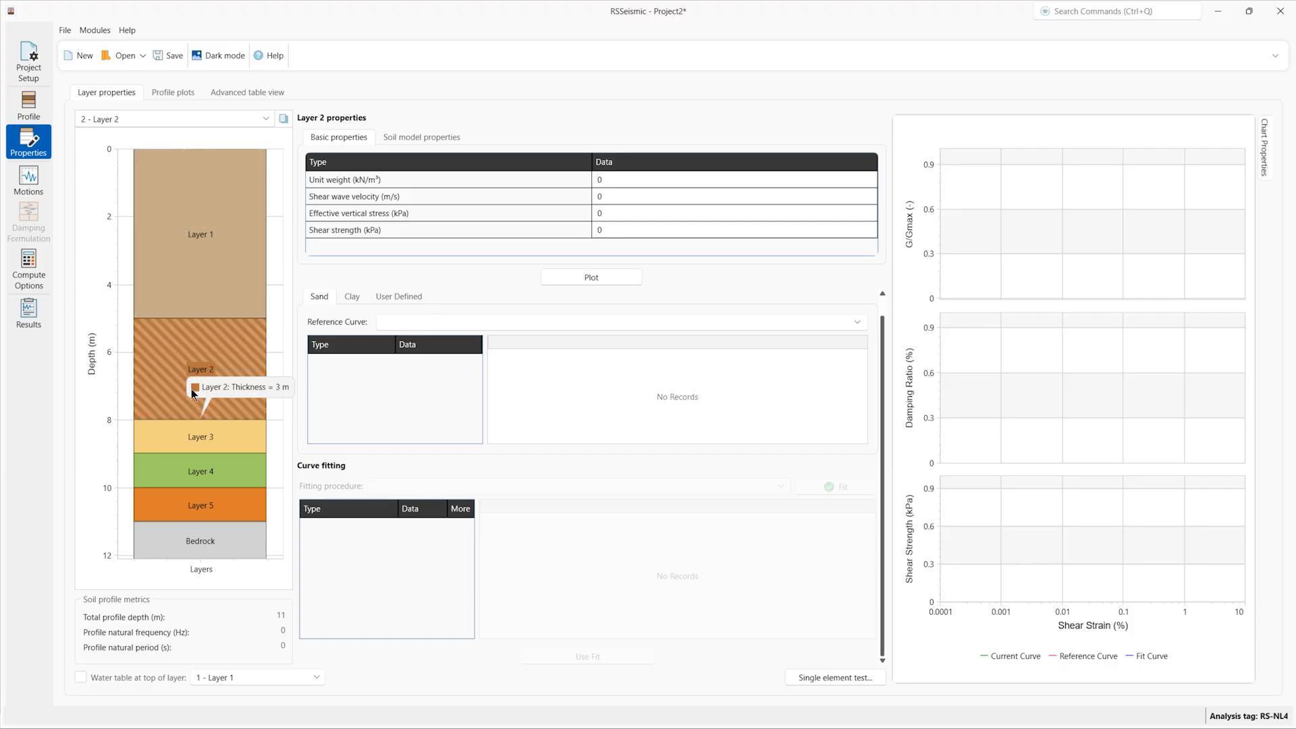
left_click(201, 471)
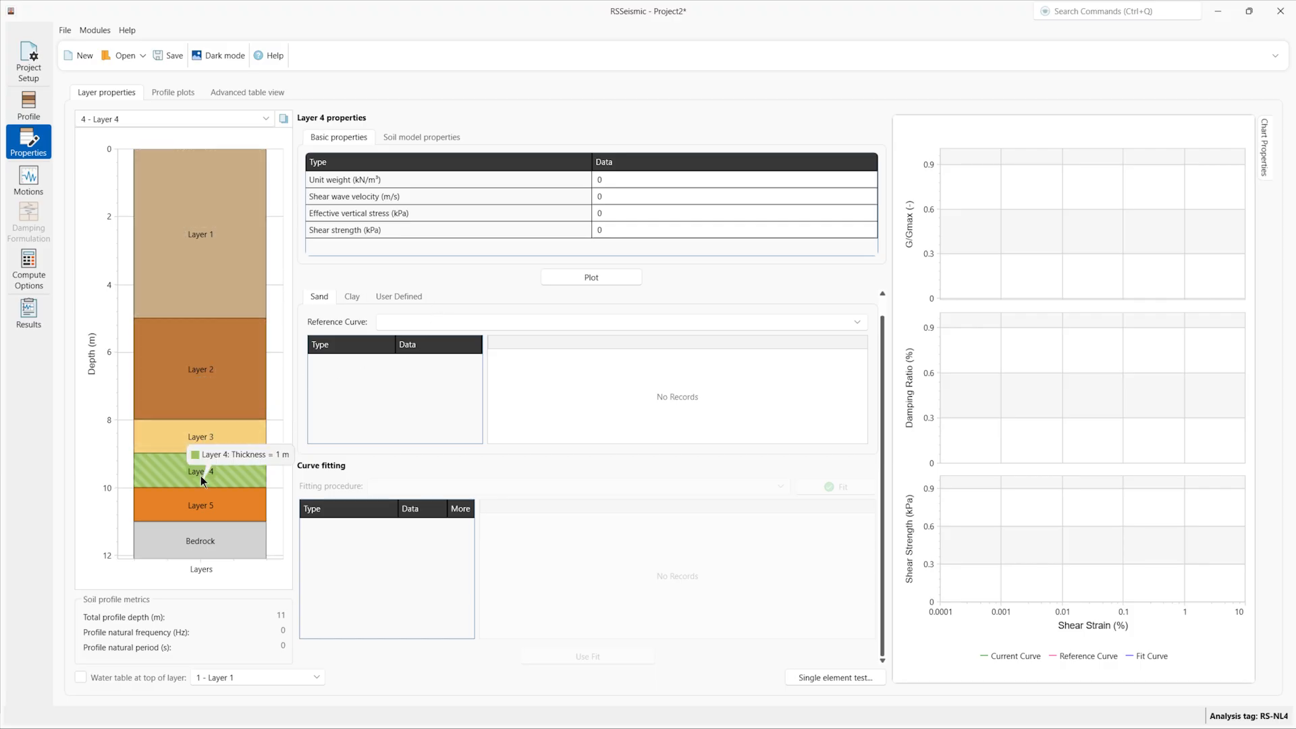
left_click(262, 120)
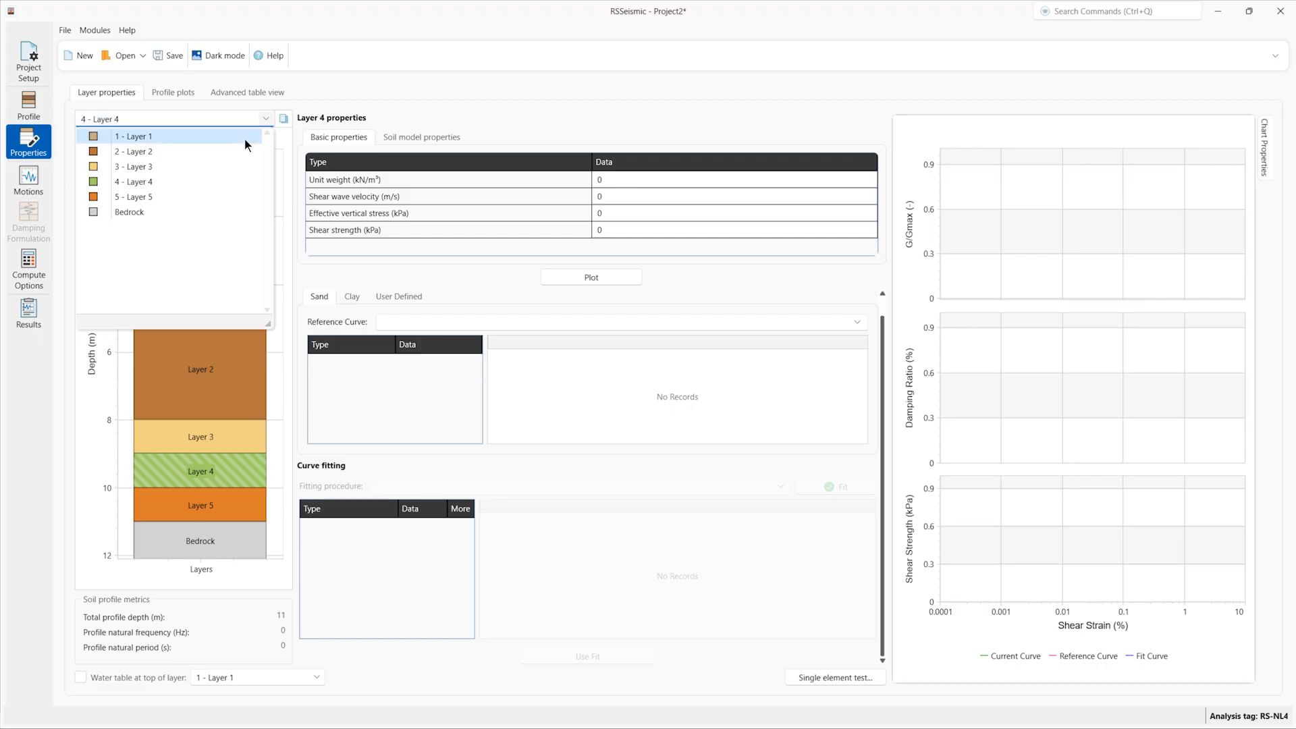
left_click(245, 139)
left_click(262, 119)
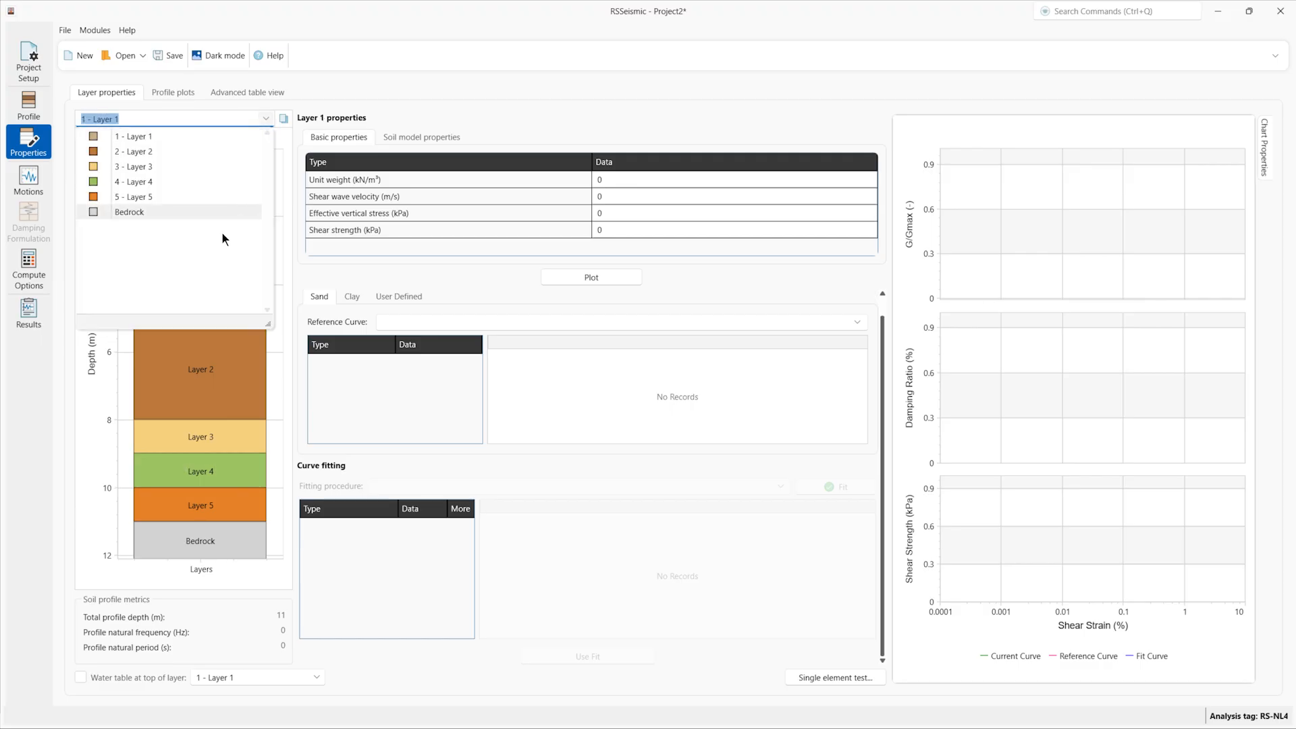
left_click(221, 214)
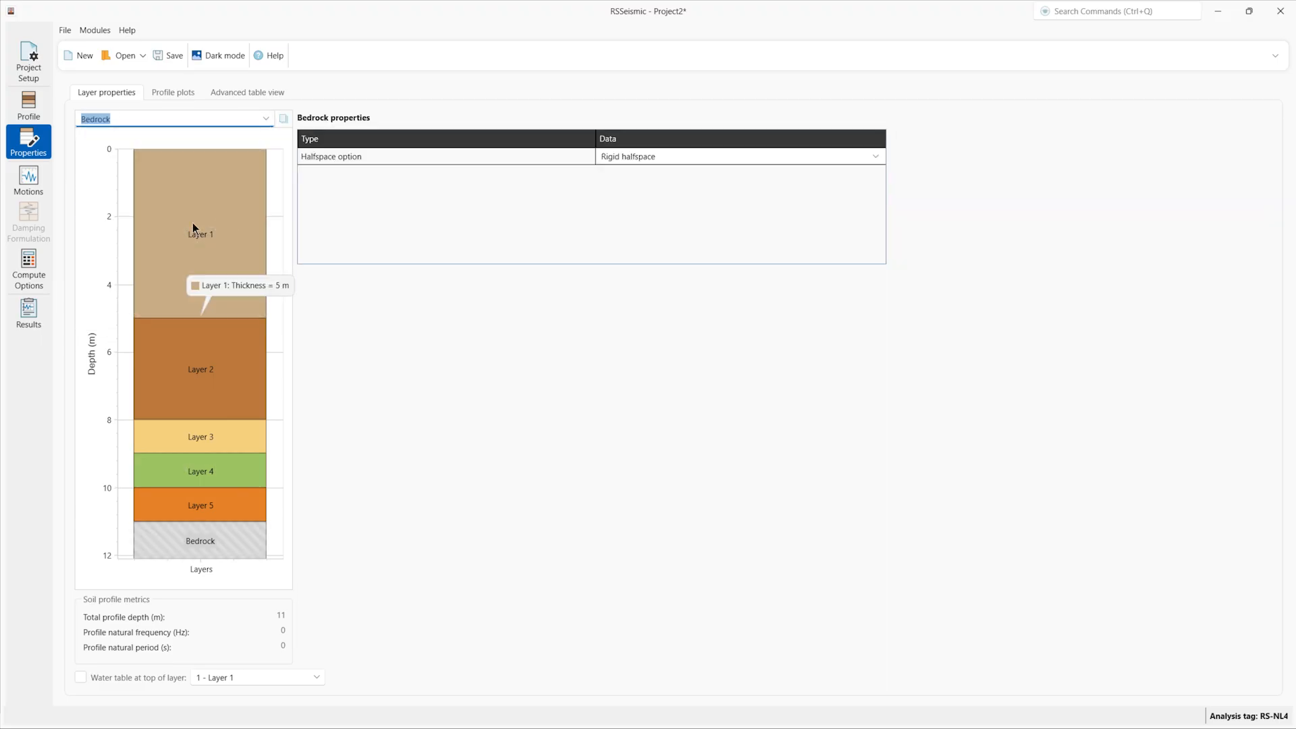
left_click(239, 121)
left_click(266, 119)
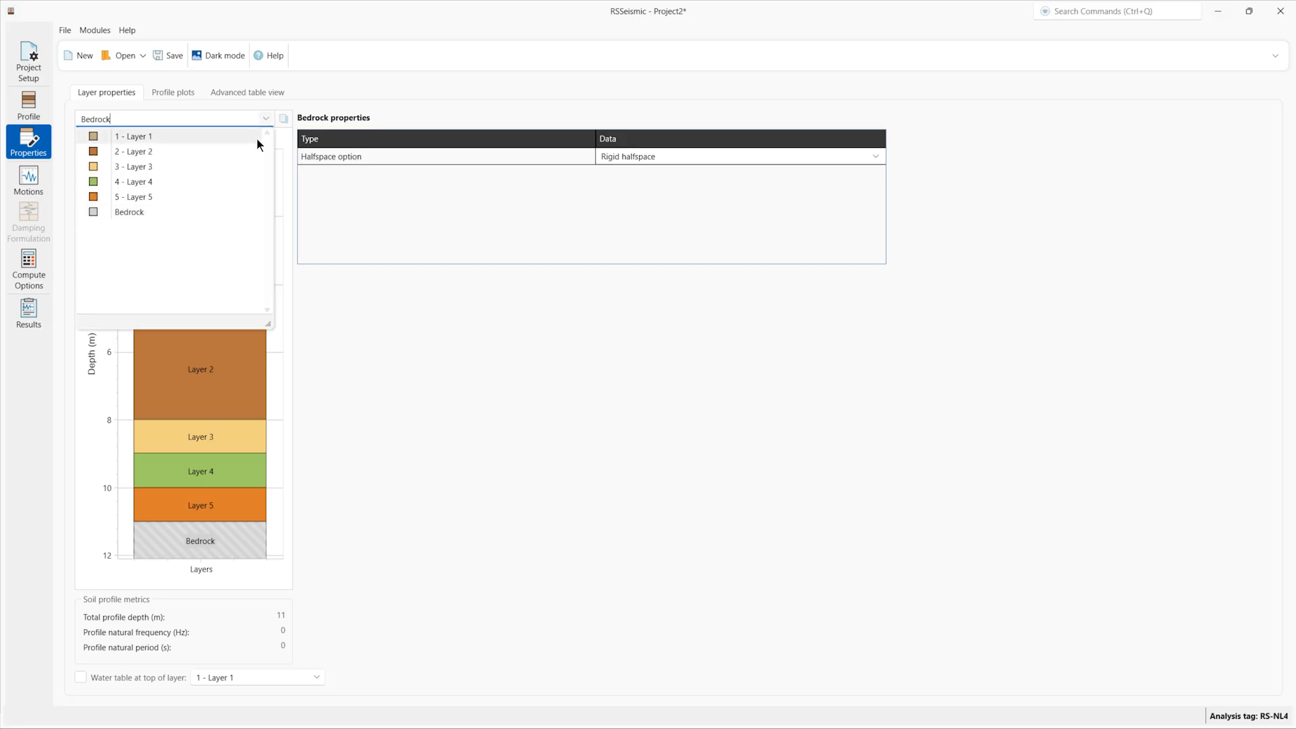
left_click(256, 139)
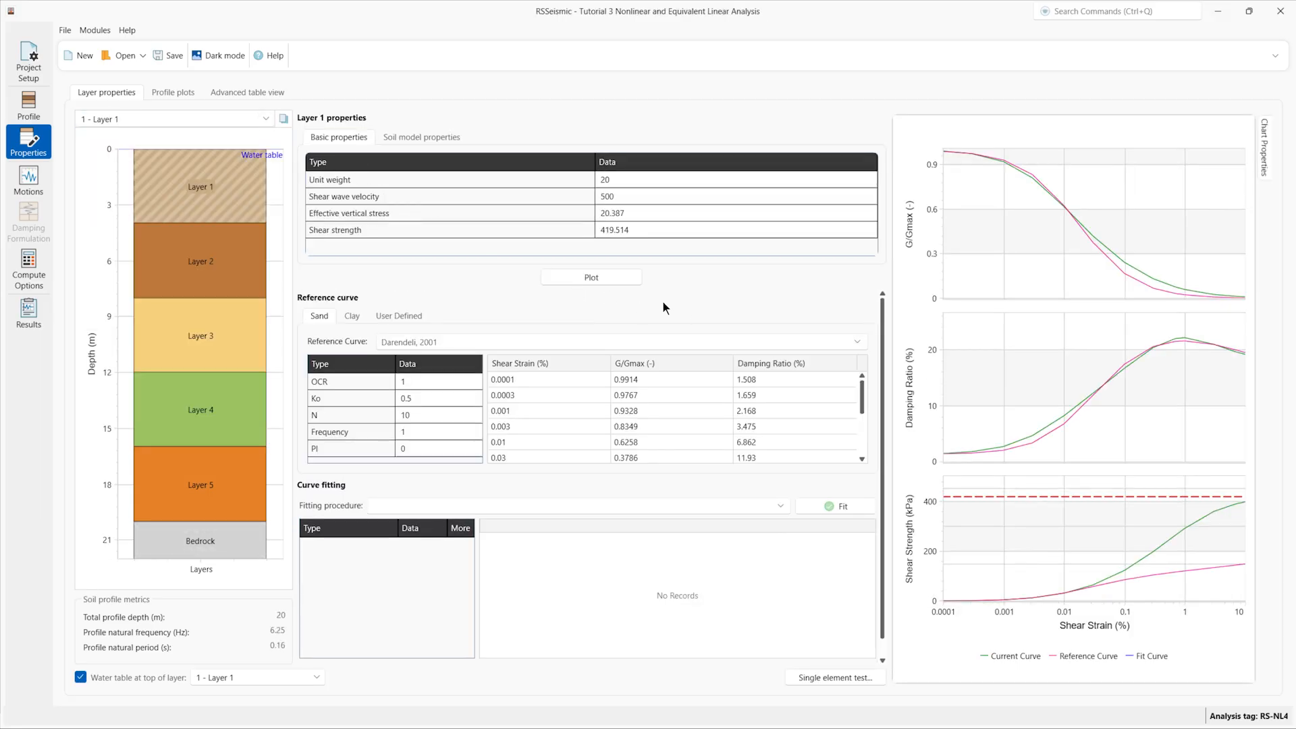
Step: Browse the properties of Layers 2, 3 and 4, then return to Layer 1 and inspect its reference curve options
mouse_move(225, 266)
left_click(209, 261)
left_click(245, 335)
mouse_move(1088, 356)
left_click(213, 408)
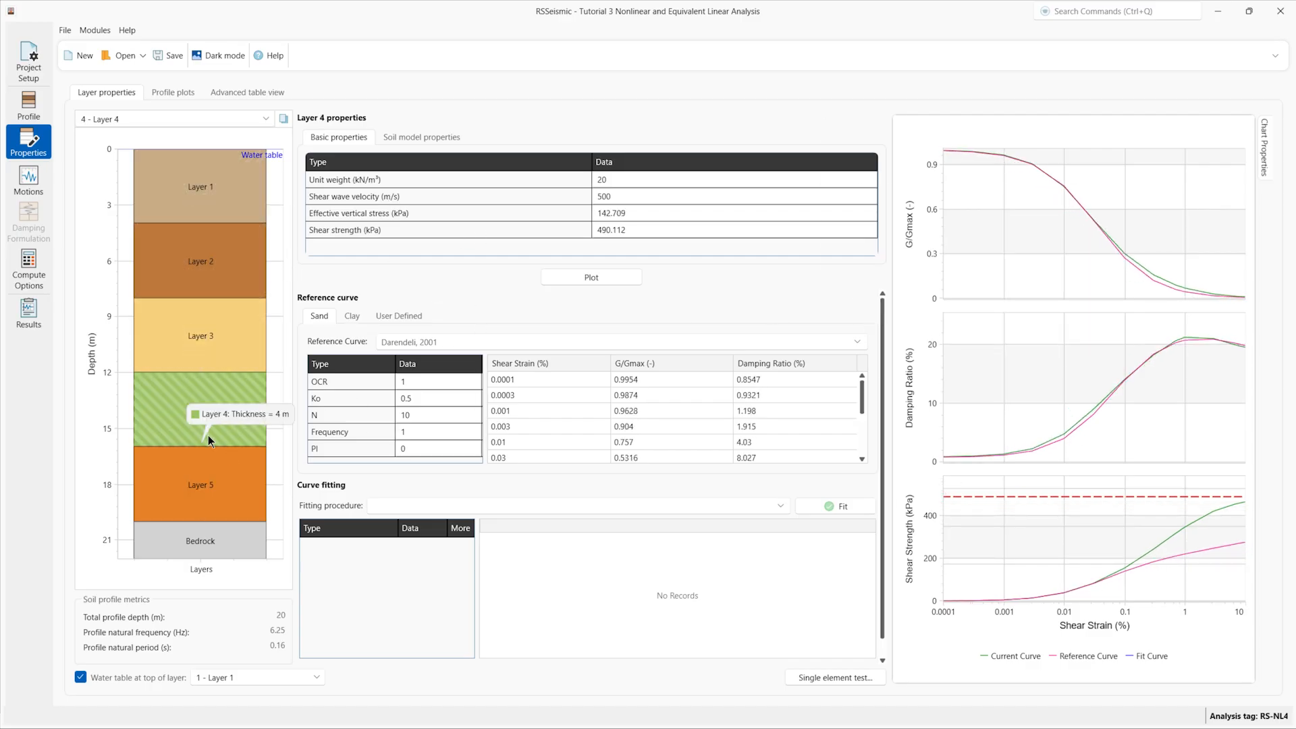
left_click(215, 201)
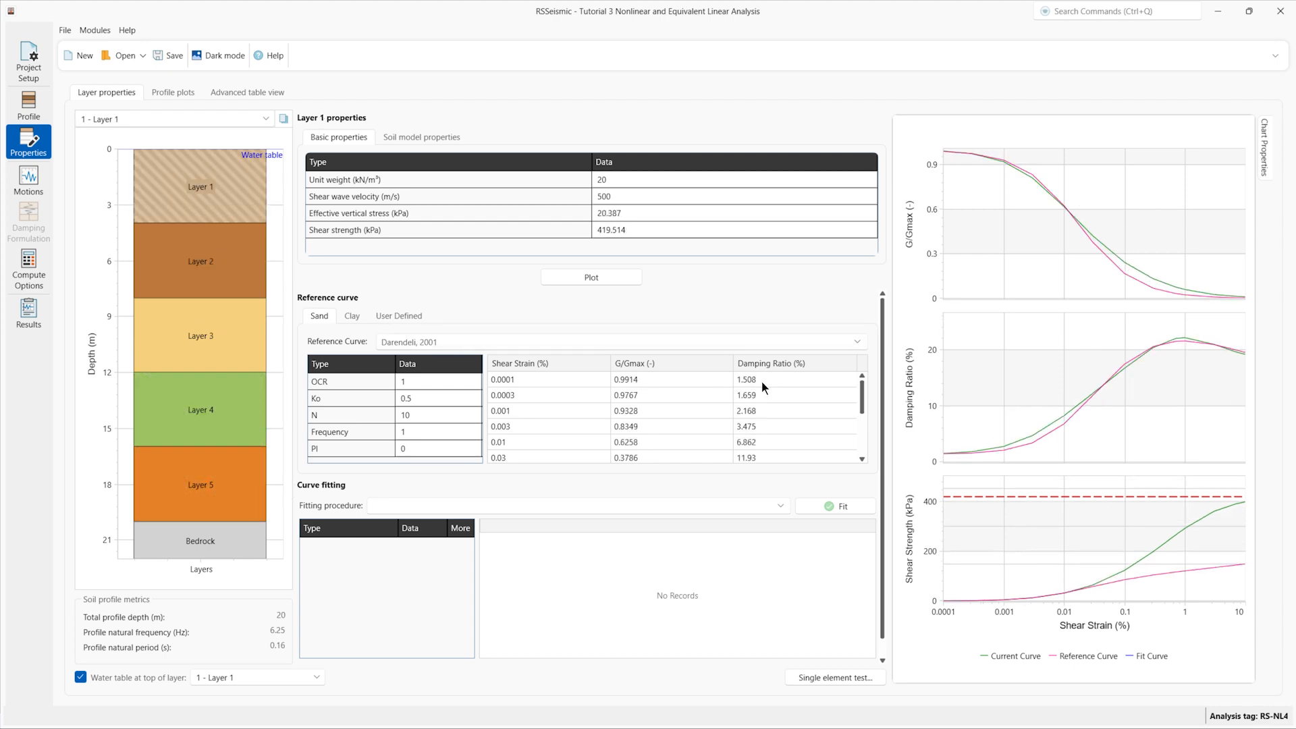
left_click_drag(862, 403, 871, 461)
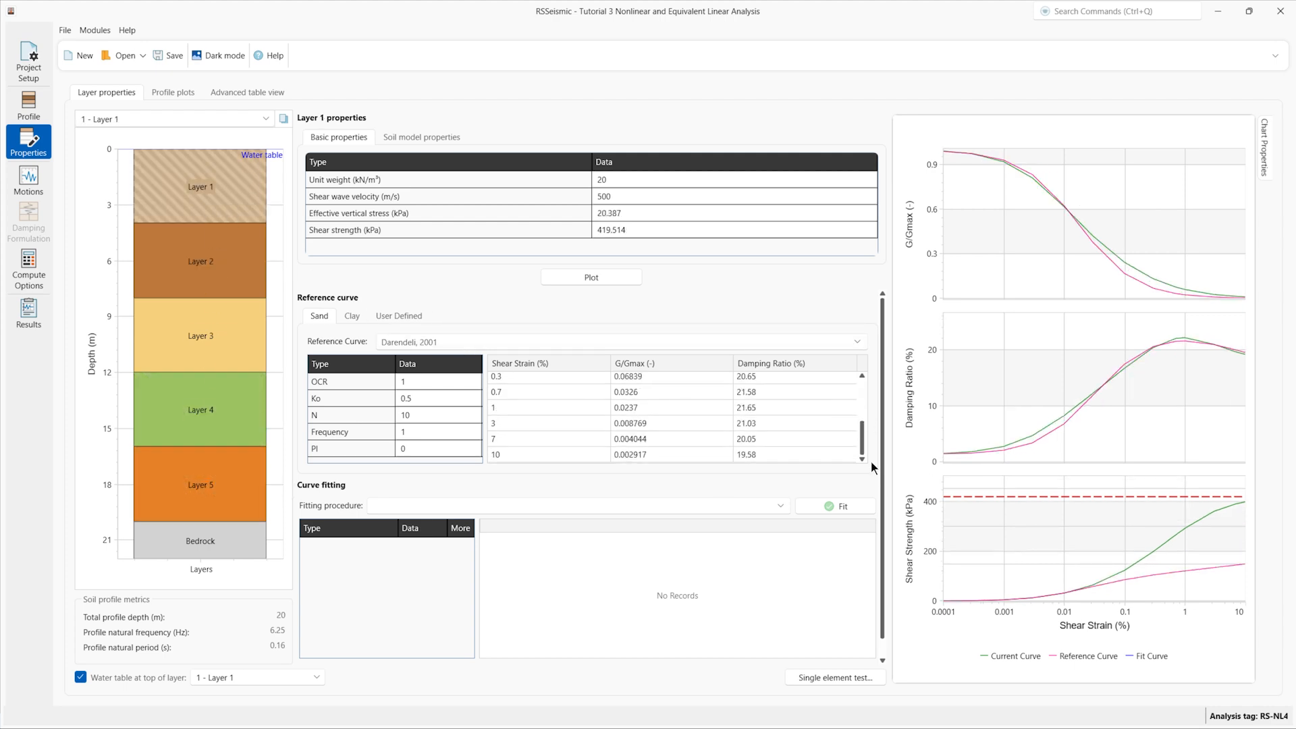
left_click(799, 345)
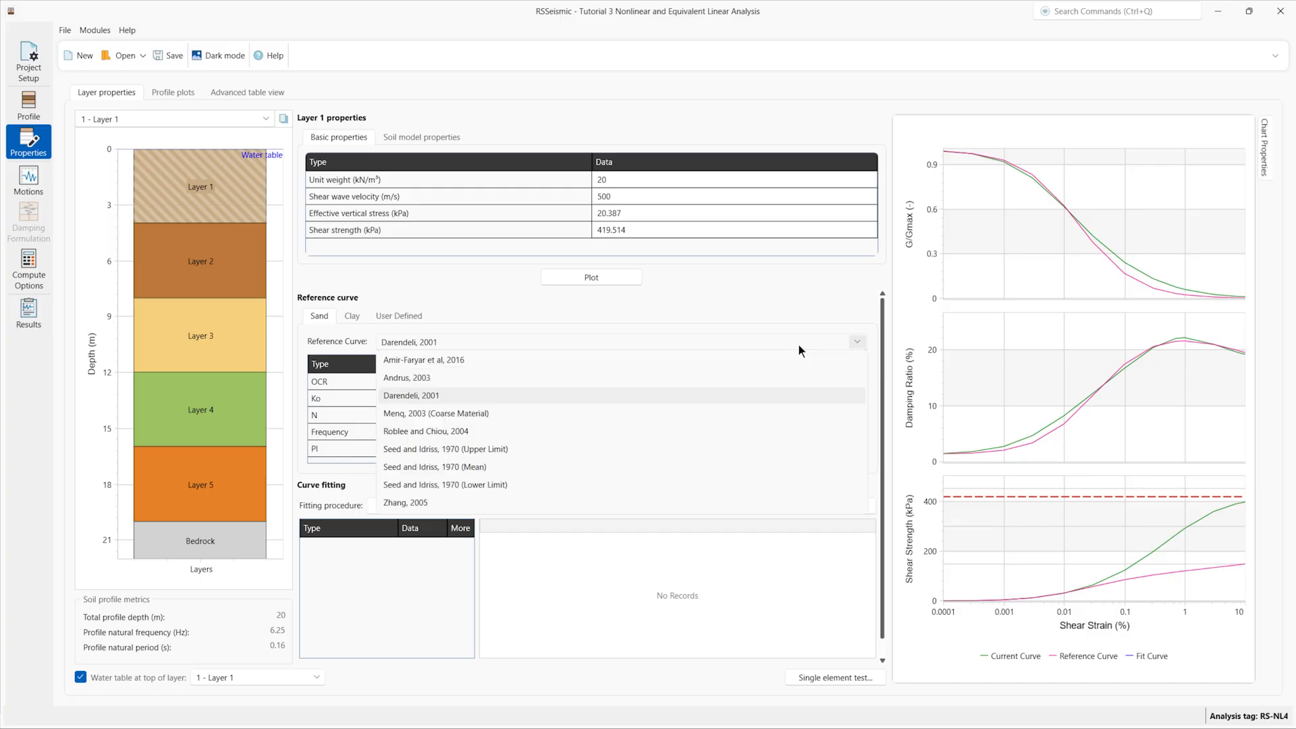
Step: Keep the Darendeli, 2001 reference curve and fit Layer 1 using MRDF with UIUC Reduction Factor
left_click(509, 396)
left_click(420, 506)
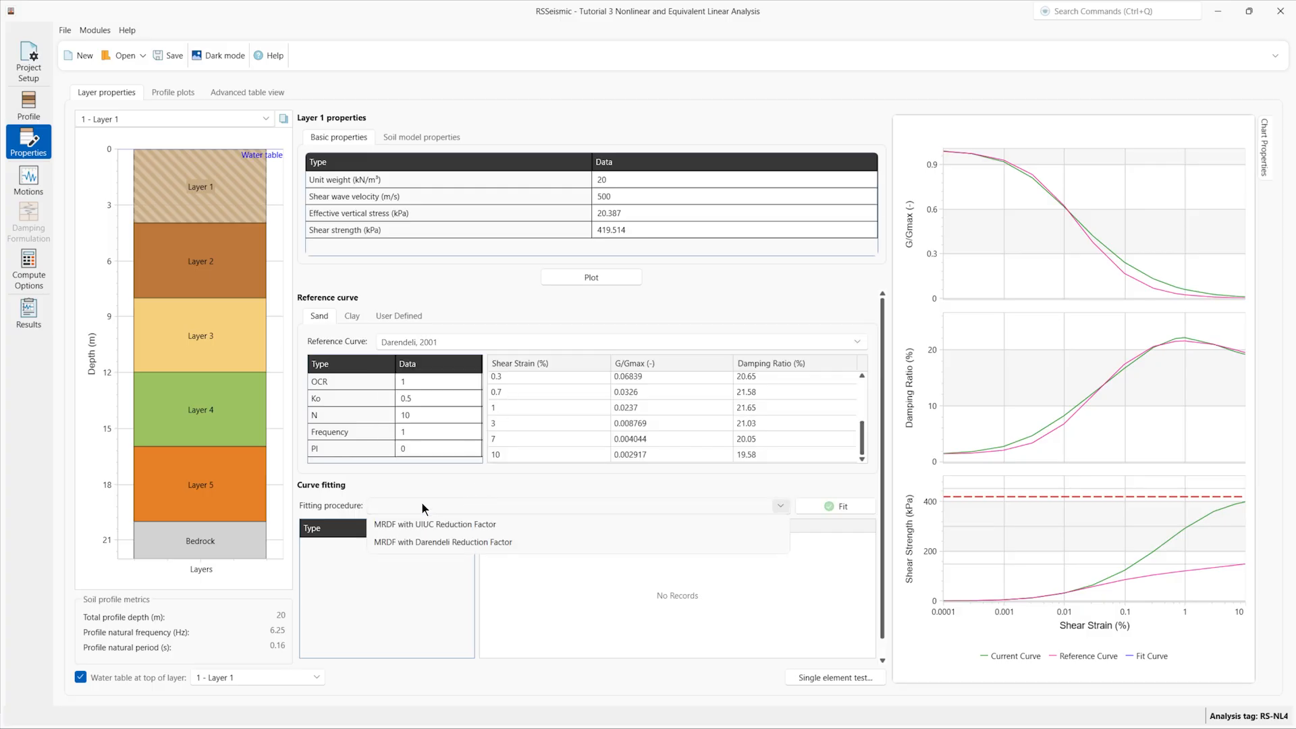
left_click(431, 528)
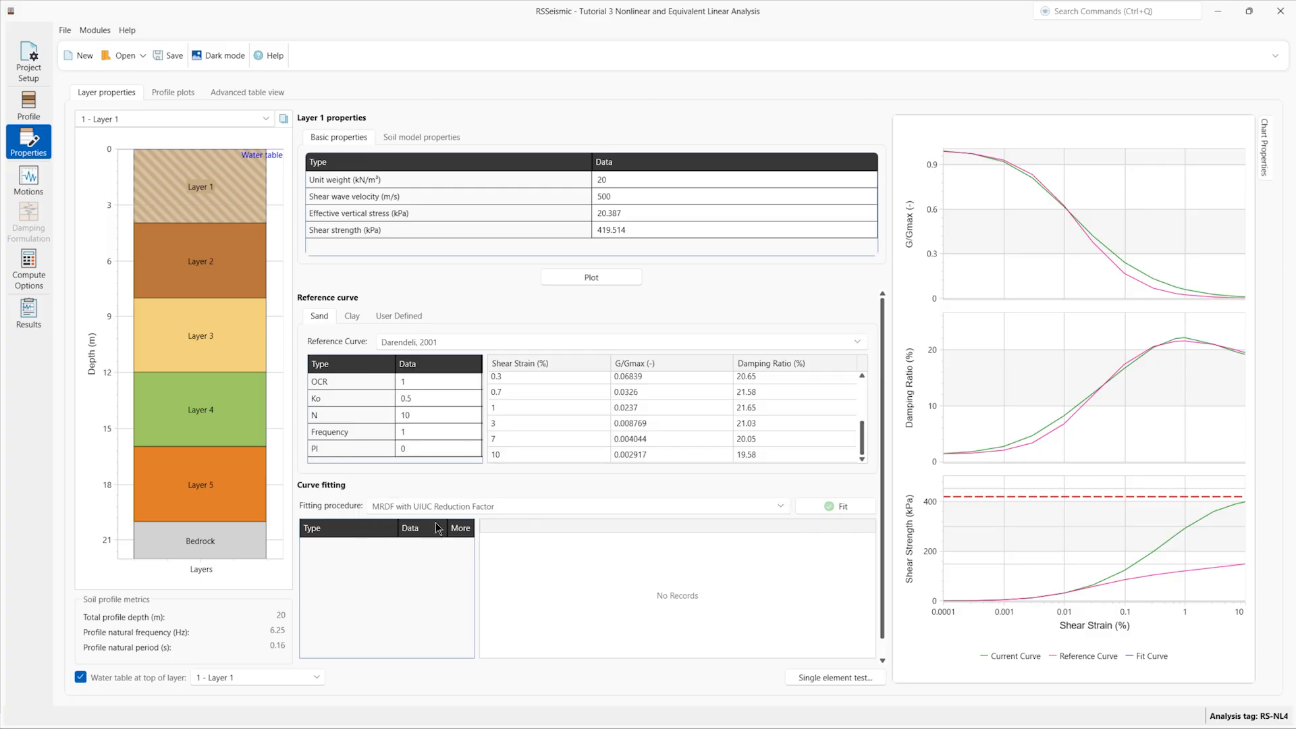
left_click(837, 508)
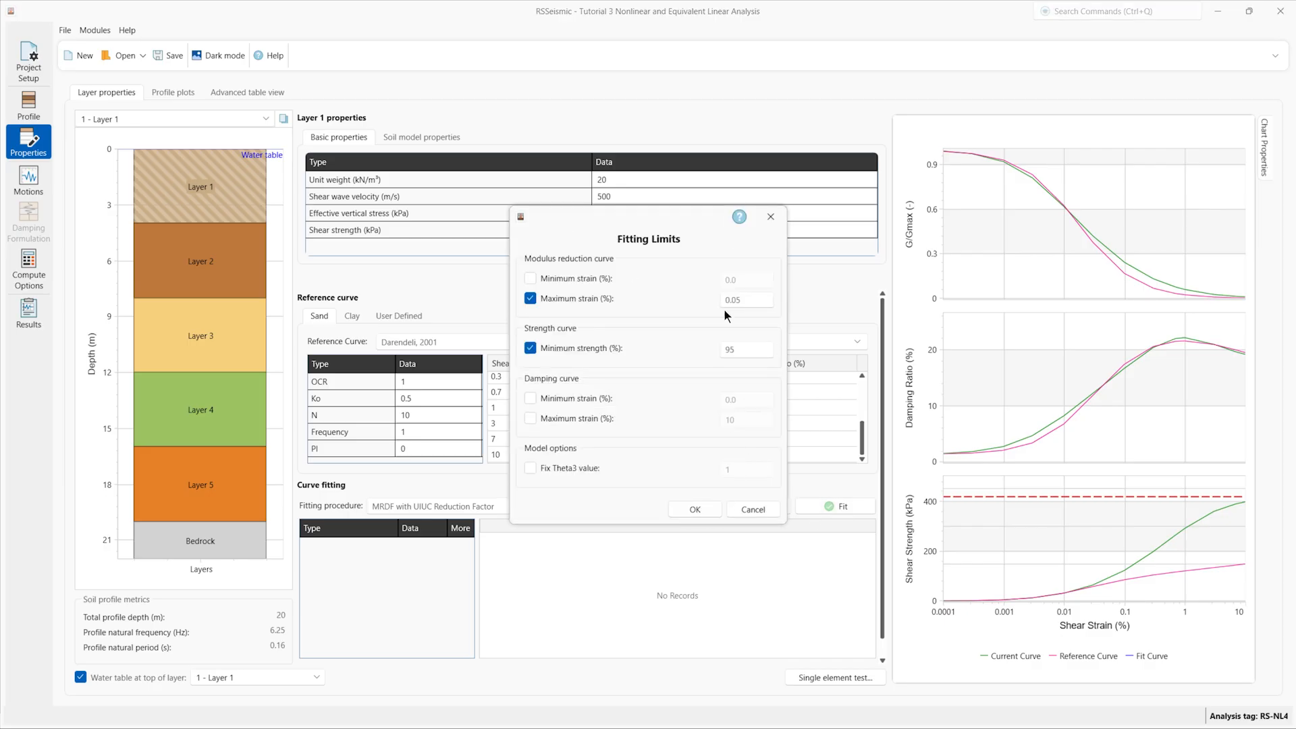
left_click(707, 512)
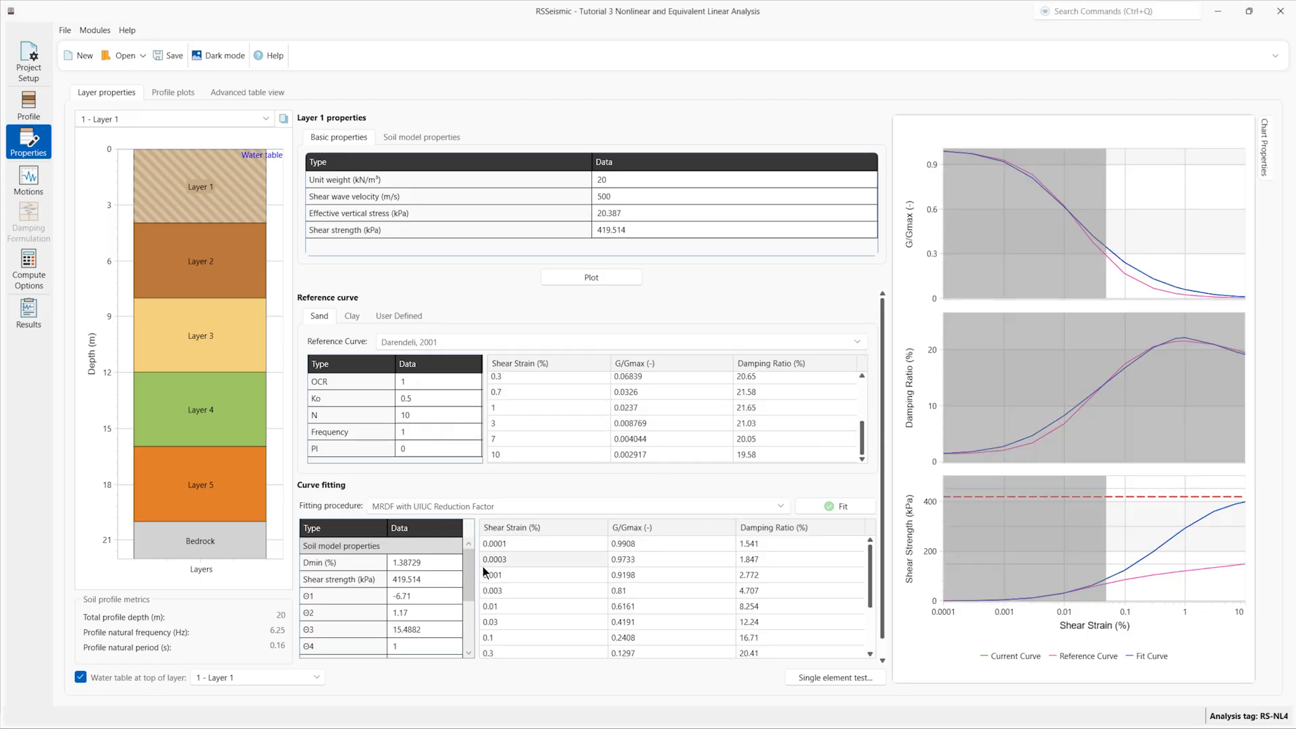
left_click_drag(469, 576, 467, 626)
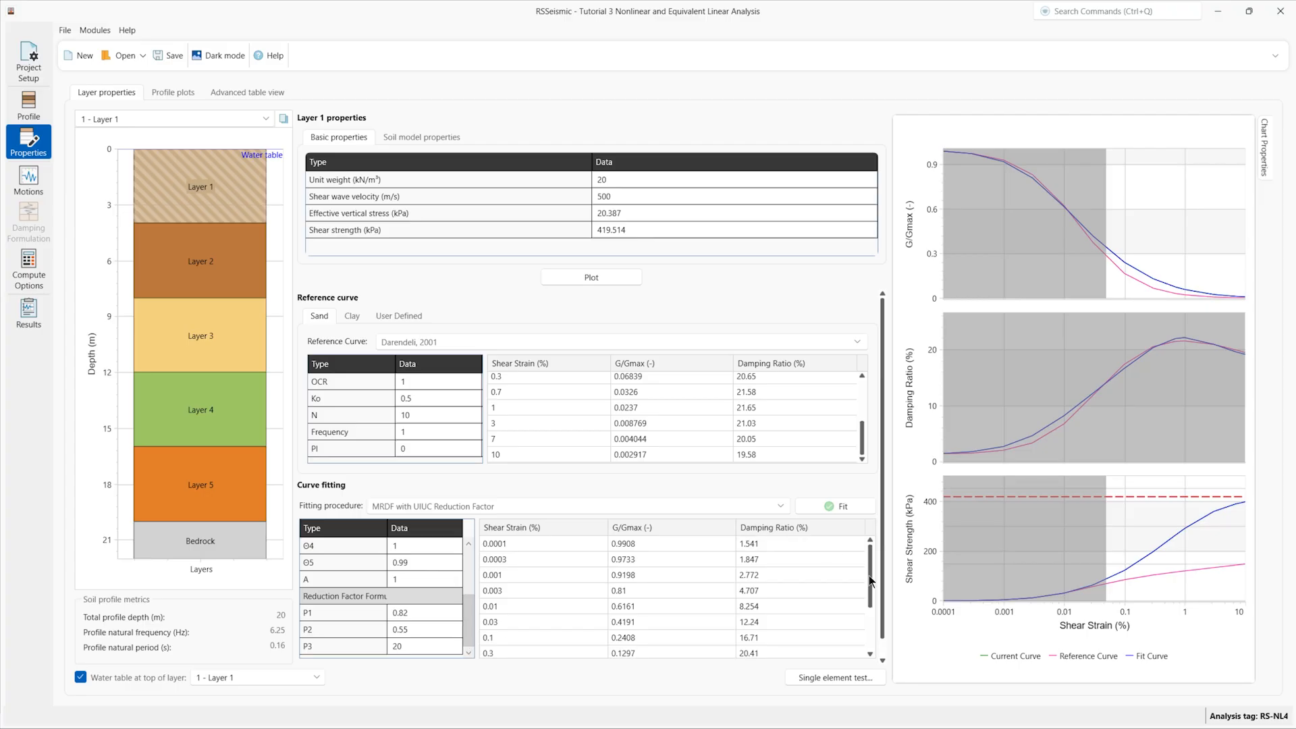
scroll(876, 581, "down", 1)
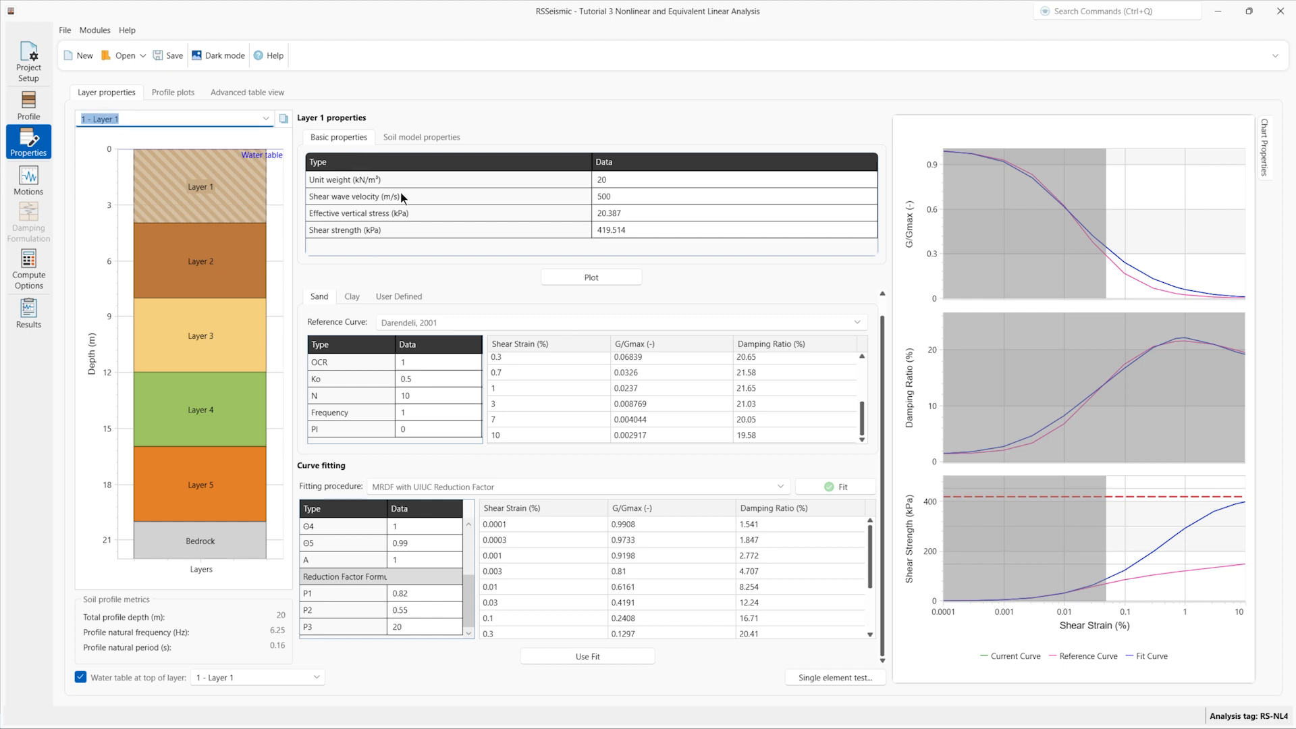
left_click(185, 97)
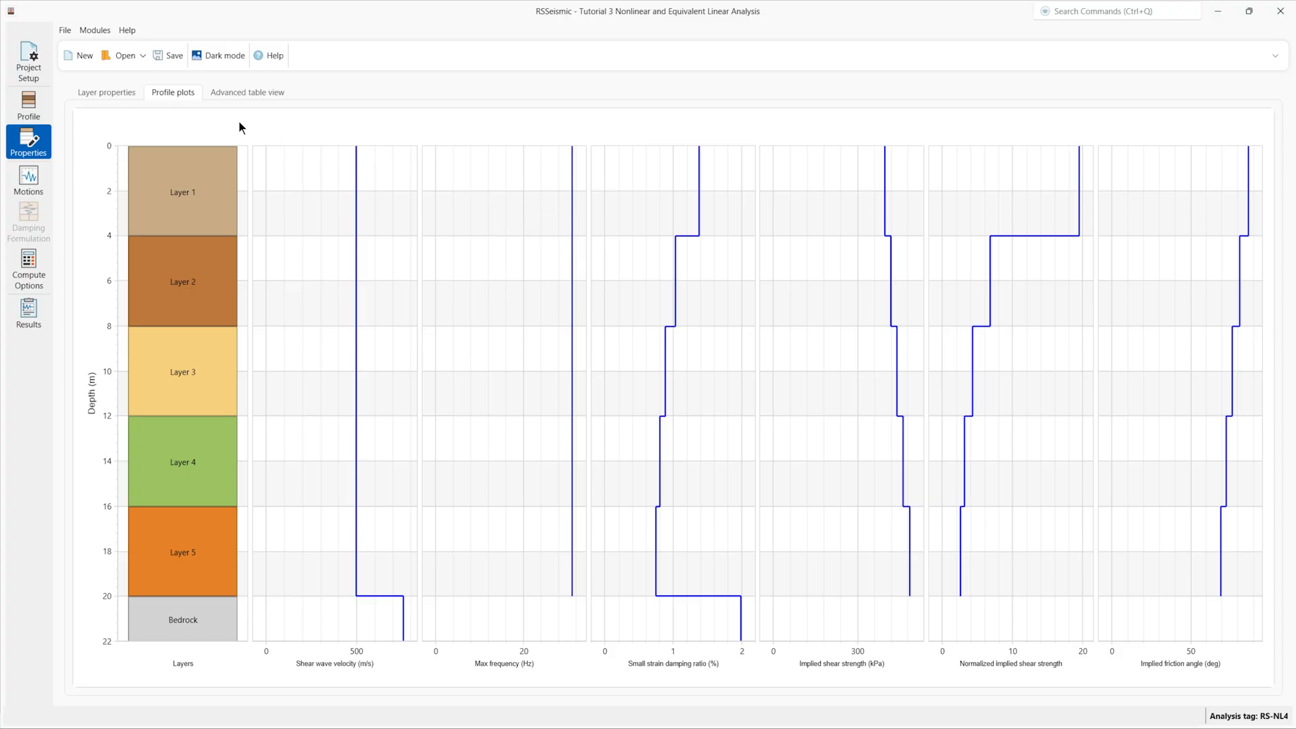
Step: Review the five layers' GQ/H and MRDF-UIUC parameters in the Advanced table view, then return to Profile
left_click(247, 95)
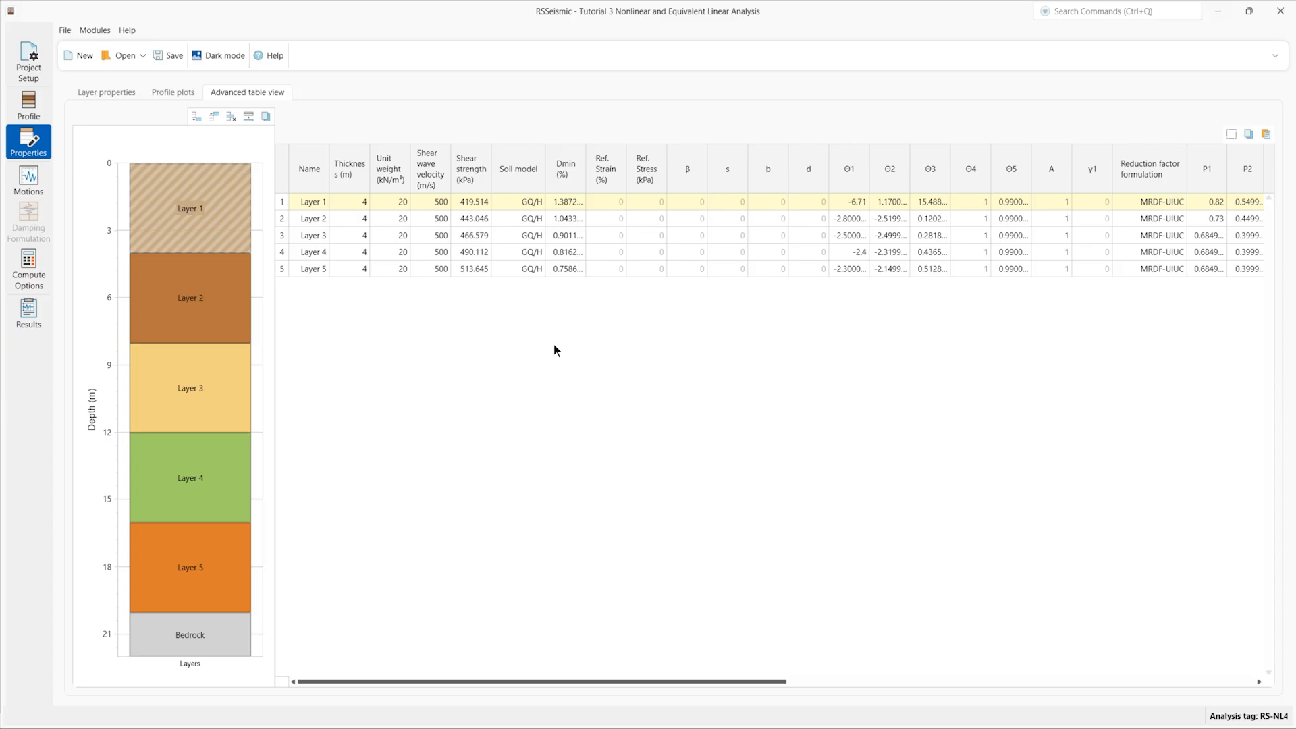
left_click_drag(744, 682, 683, 601)
left_click(27, 111)
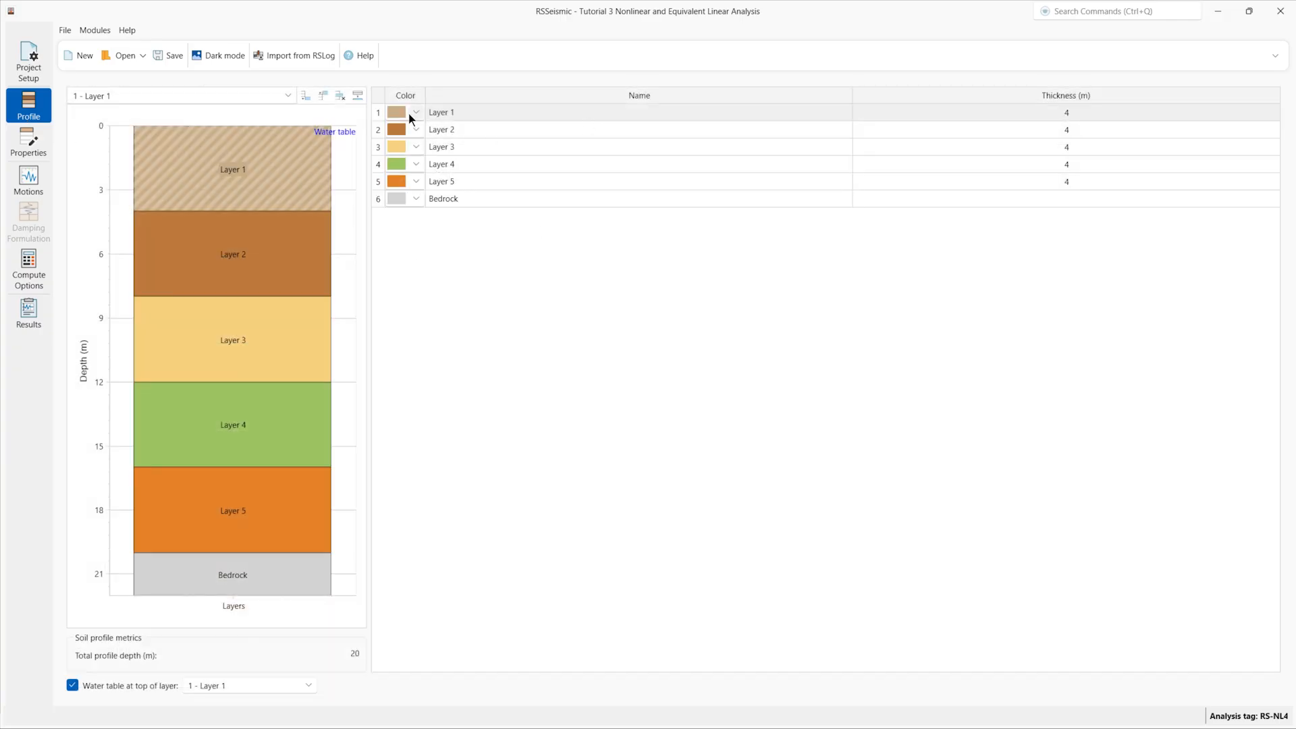
Step: Sign in to the RSLog import with the account password to list projects with test holes
left_click(296, 55)
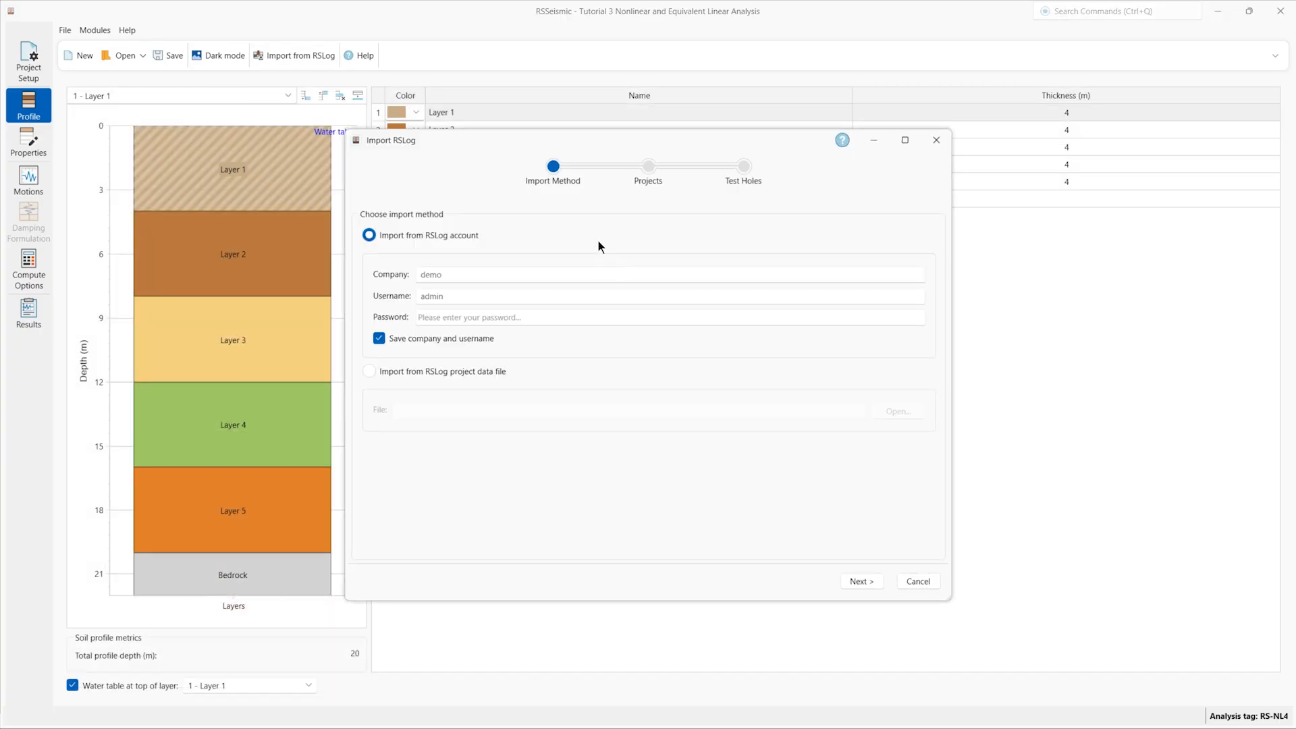
left_click_drag(540, 144, 499, 133)
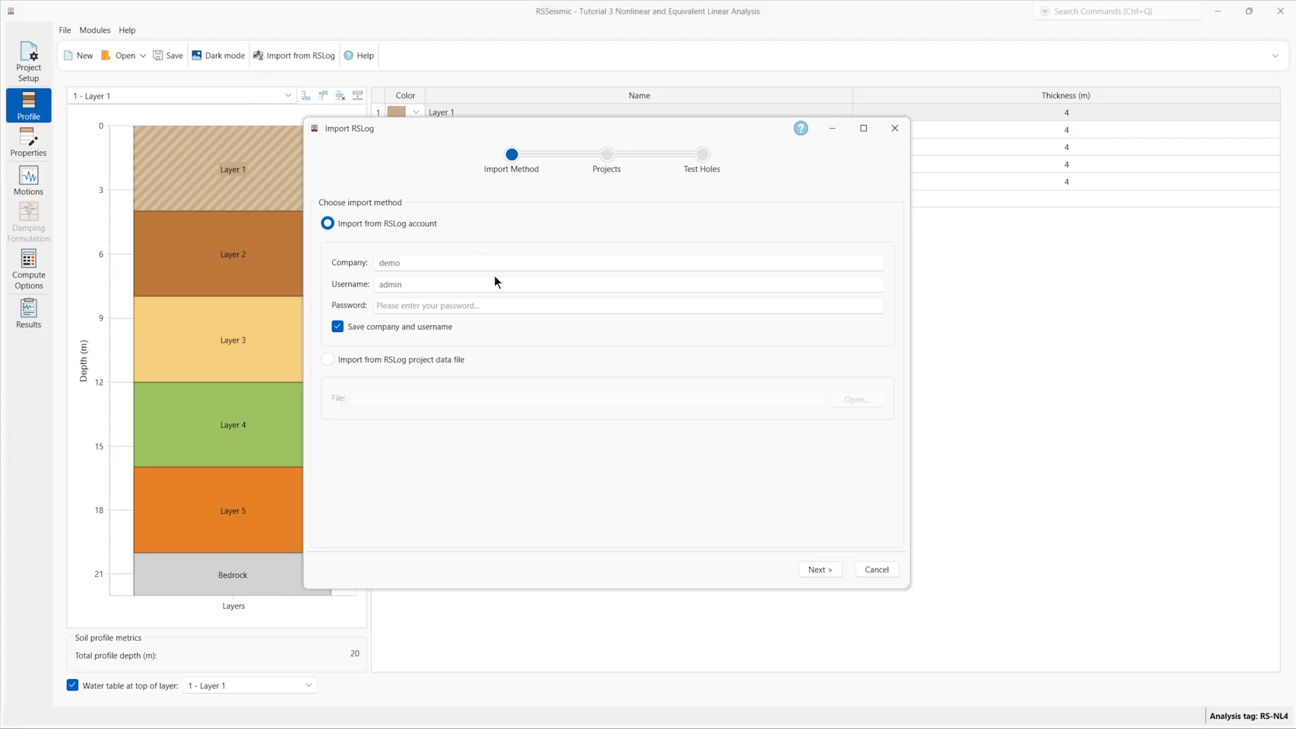
left_click(479, 300)
left_click_drag(419, 135, 416, 135)
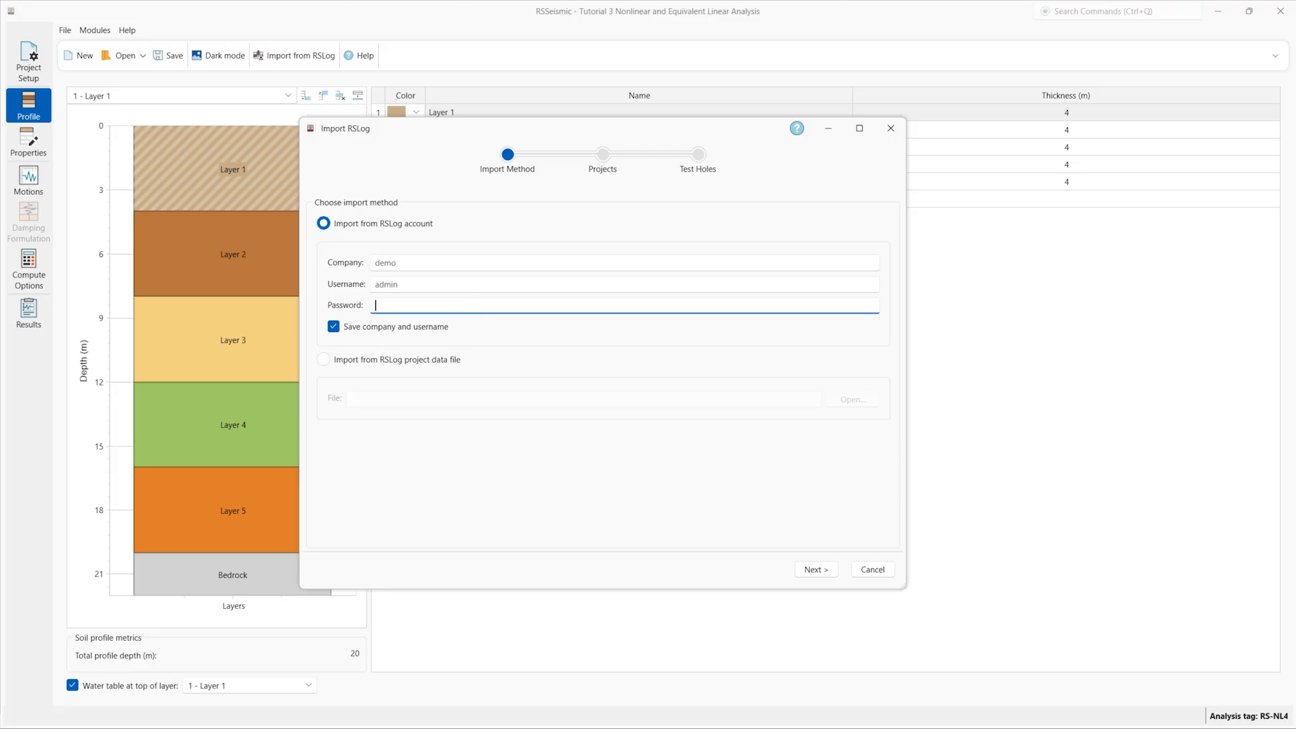
type("••••••")
left_click(810, 570)
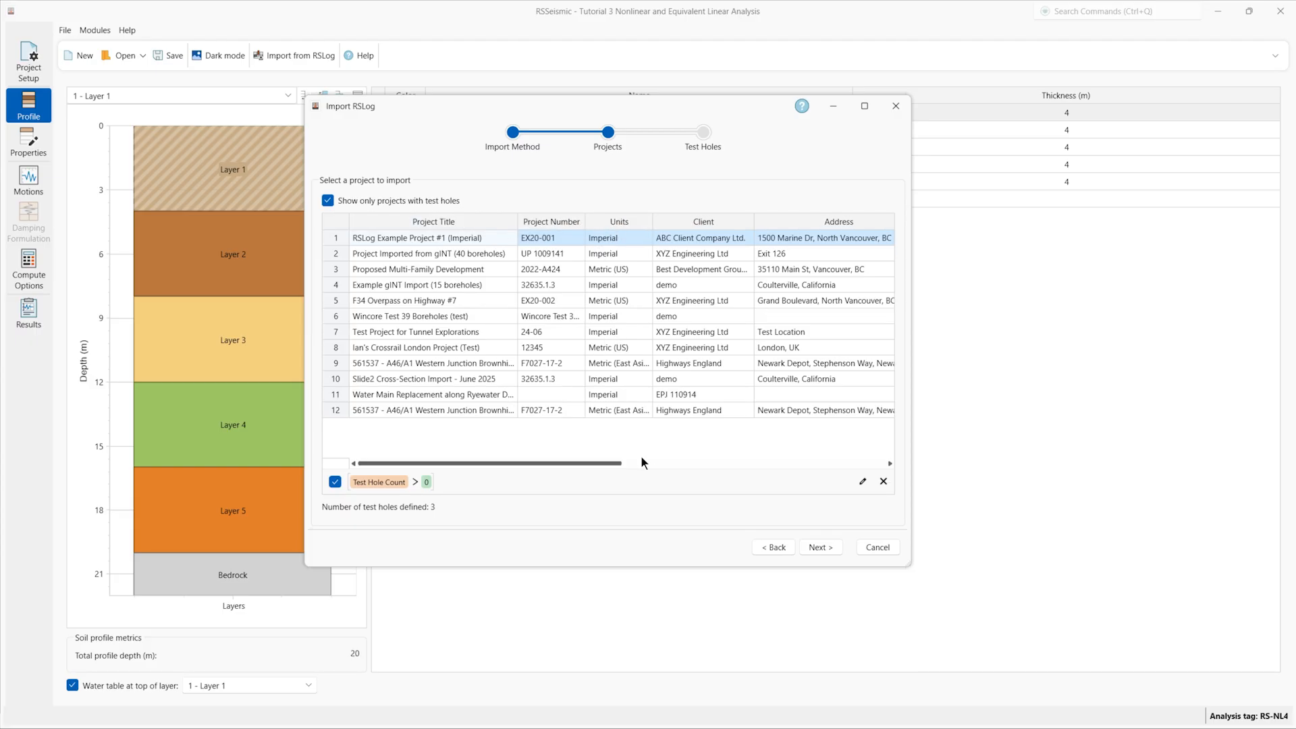
Step: From the Highways England project, import only test holes BH-W01, BH-W02 and BH-W02A
mouse_move(610, 467)
left_mouse_down()
mouse_move(872, 463)
mouse_move(608, 463)
left_mouse_up()
left_click(492, 331)
left_click(490, 364)
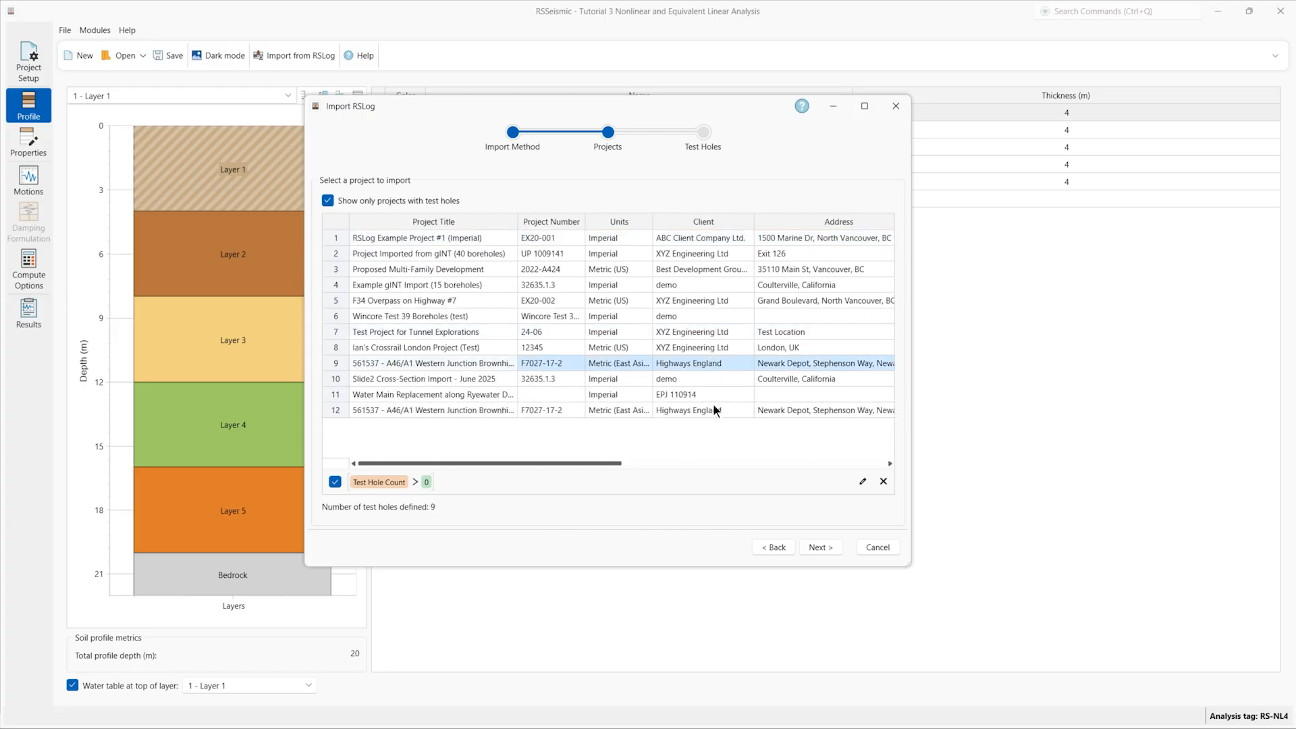
left_click(825, 547)
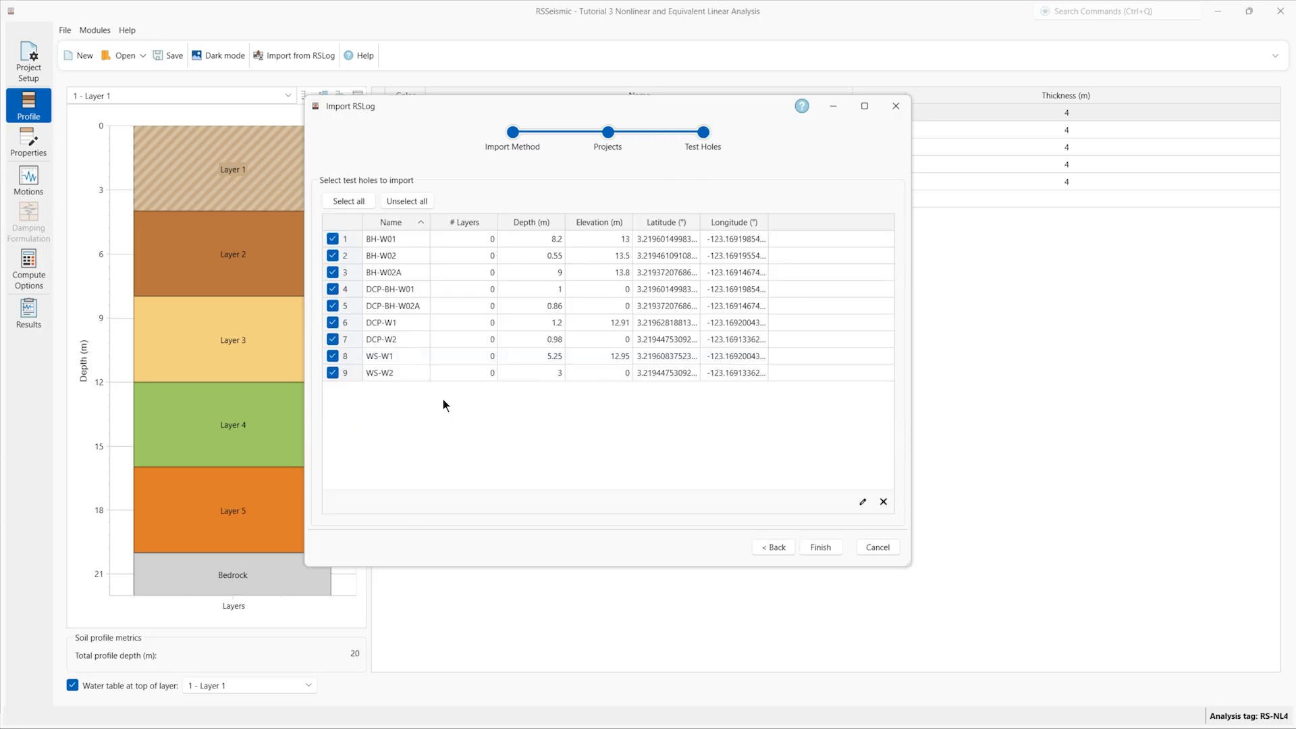
left_click(398, 201)
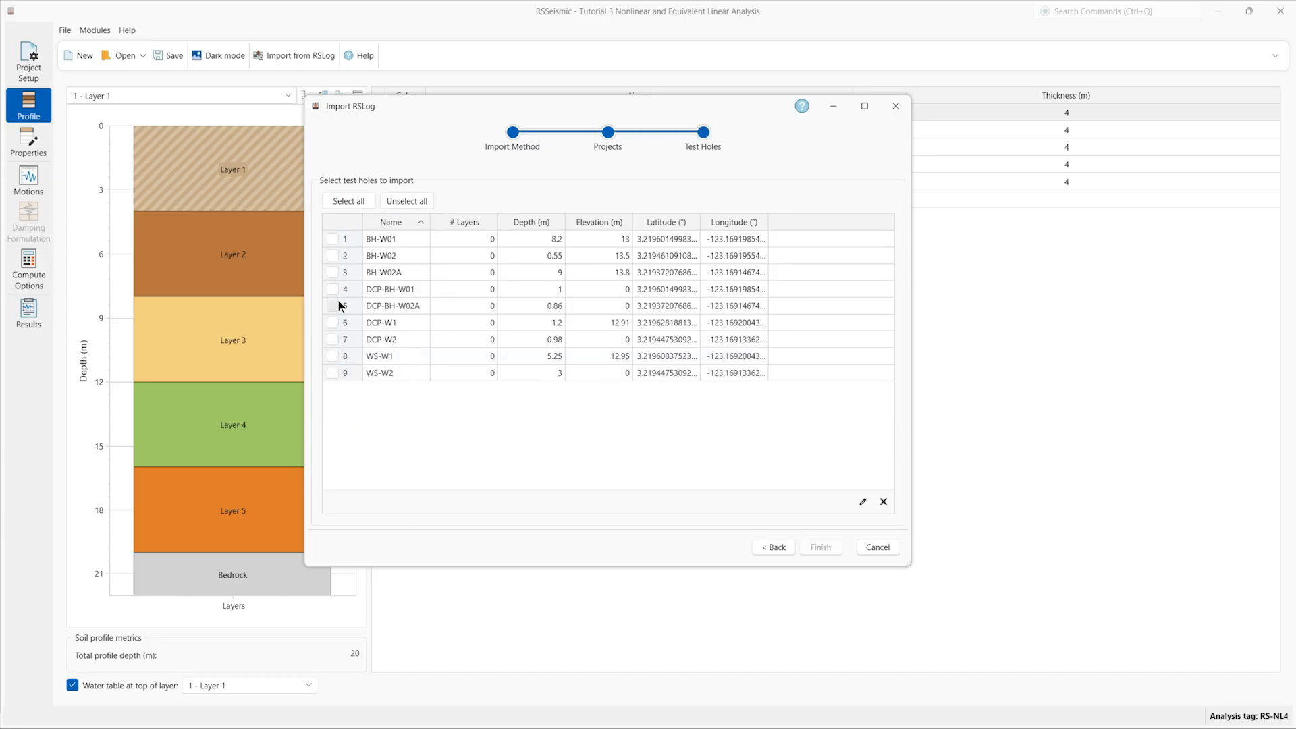
left_click(332, 239)
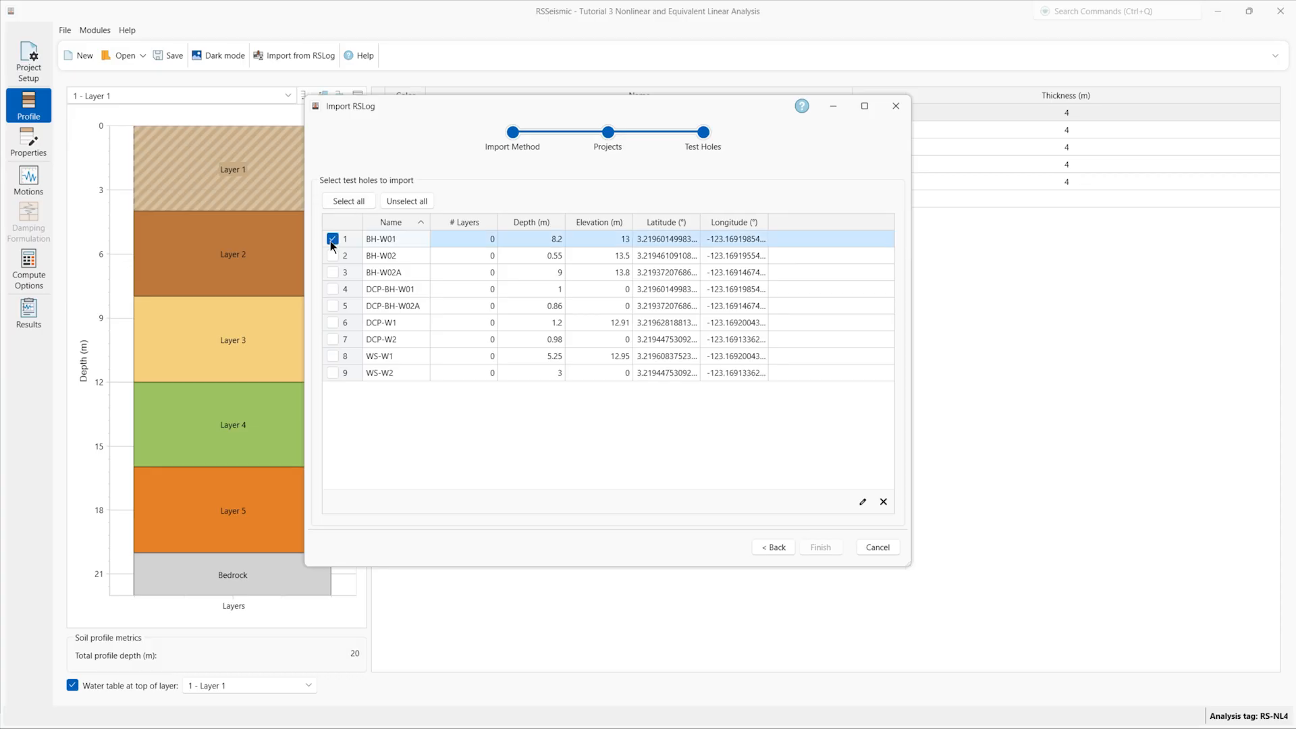
left_click(332, 256)
left_click(333, 272)
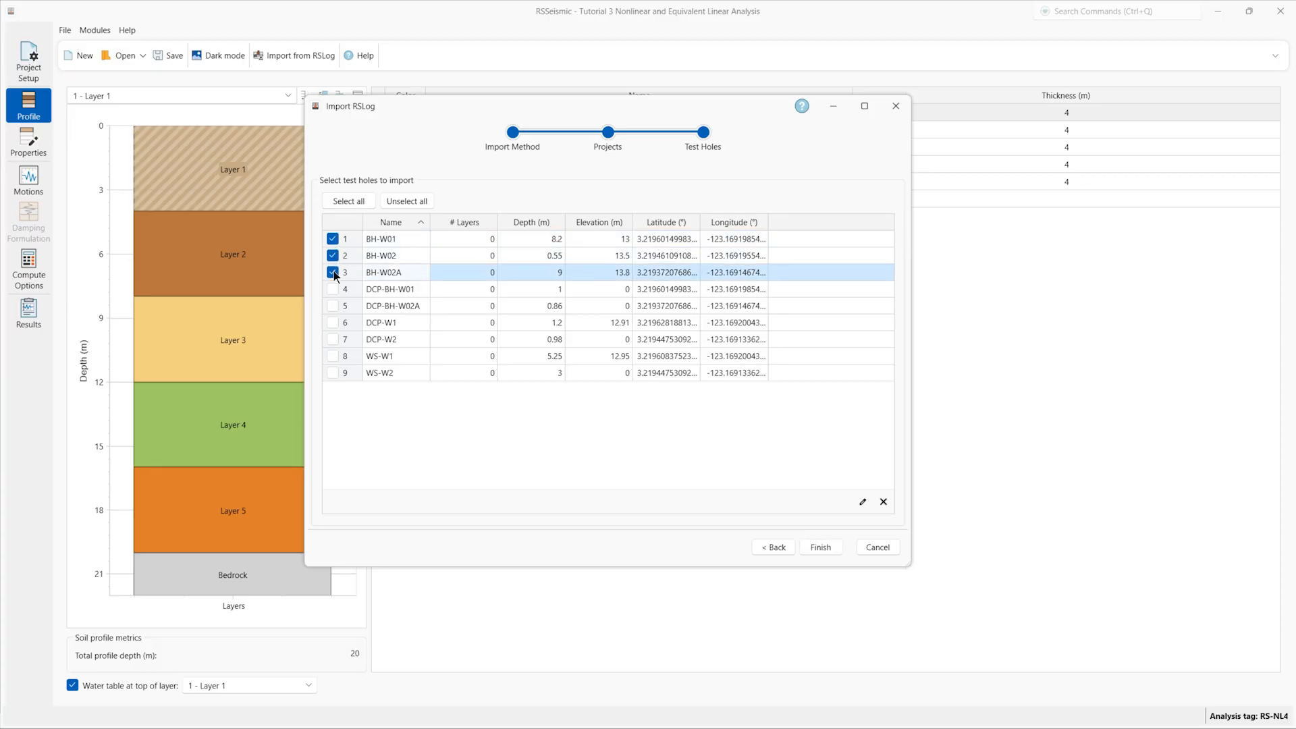
left_click(821, 547)
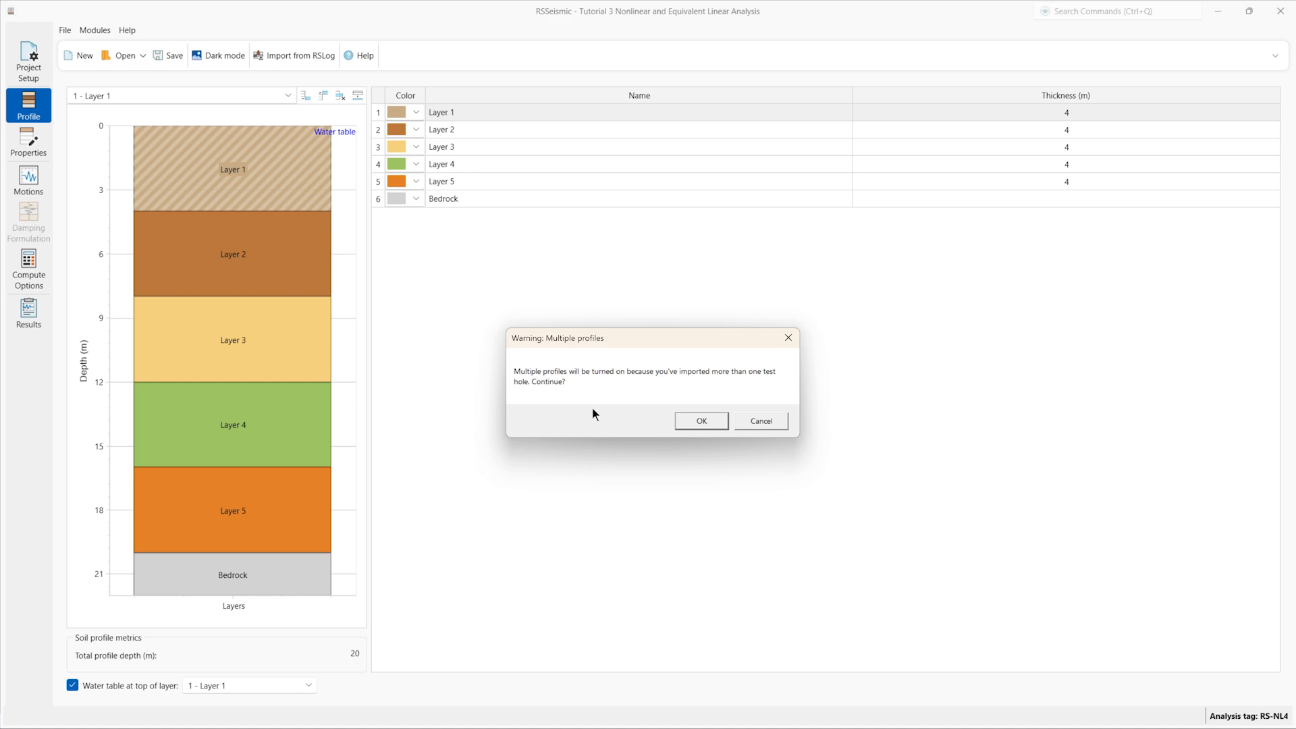
left_click_drag(555, 339, 535, 331)
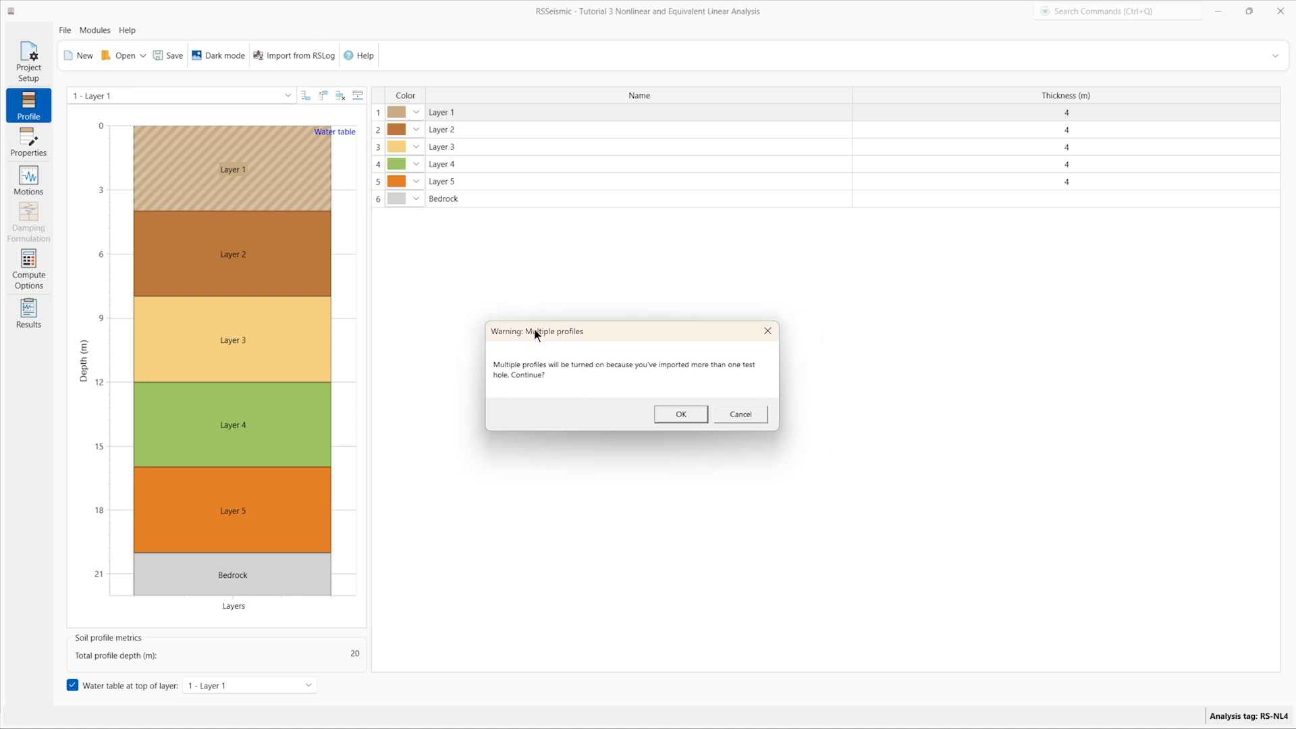
Step: Confirm turning on multiple profiles and dismiss the import success message
left_click(697, 415)
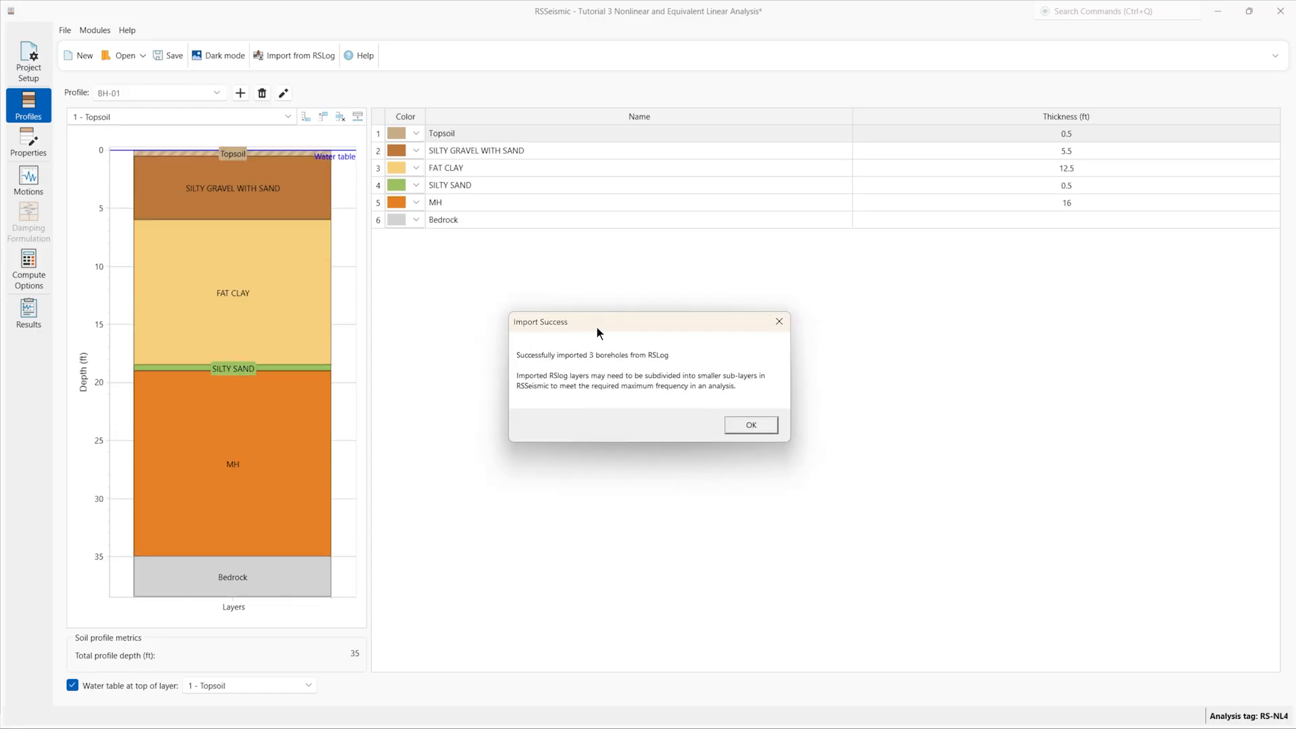
left_click_drag(597, 326, 573, 313)
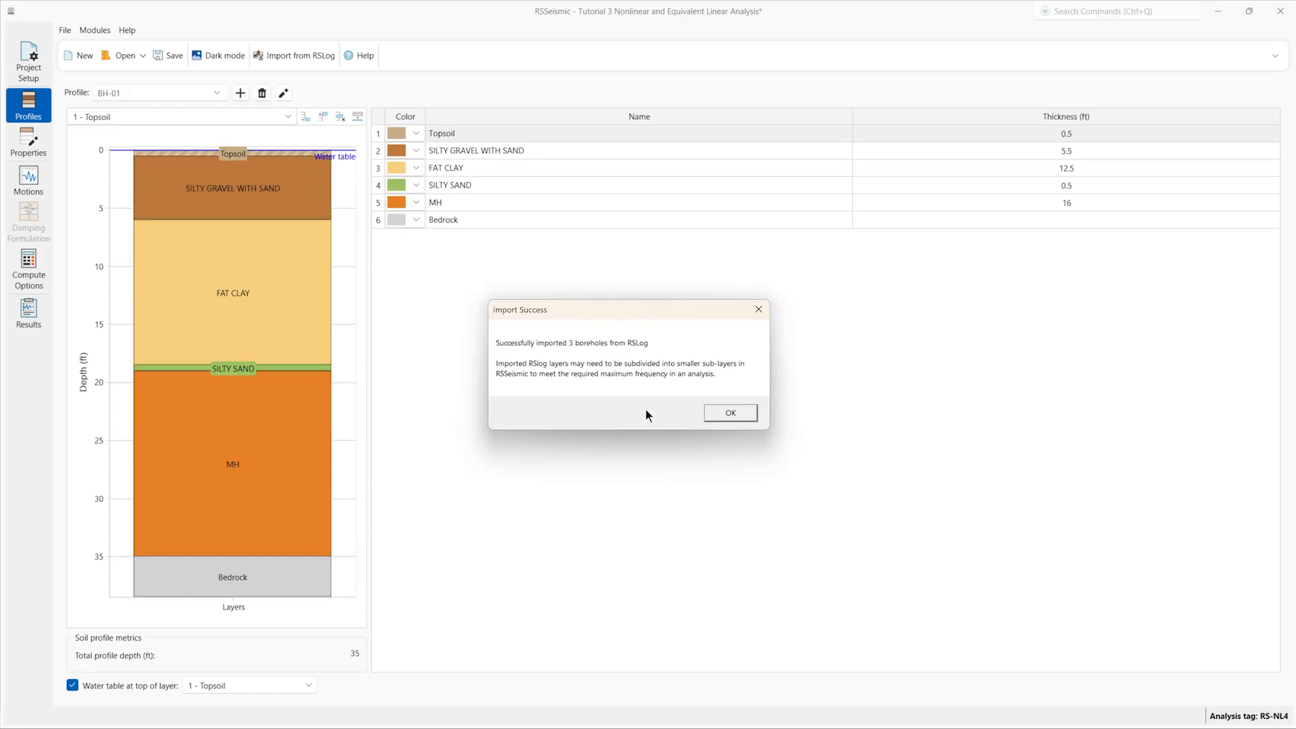
left_click(727, 412)
Step: View the BH-02 and BH-03 borehole profiles, then return to the 35 ft BH-01 profile
left_click(215, 92)
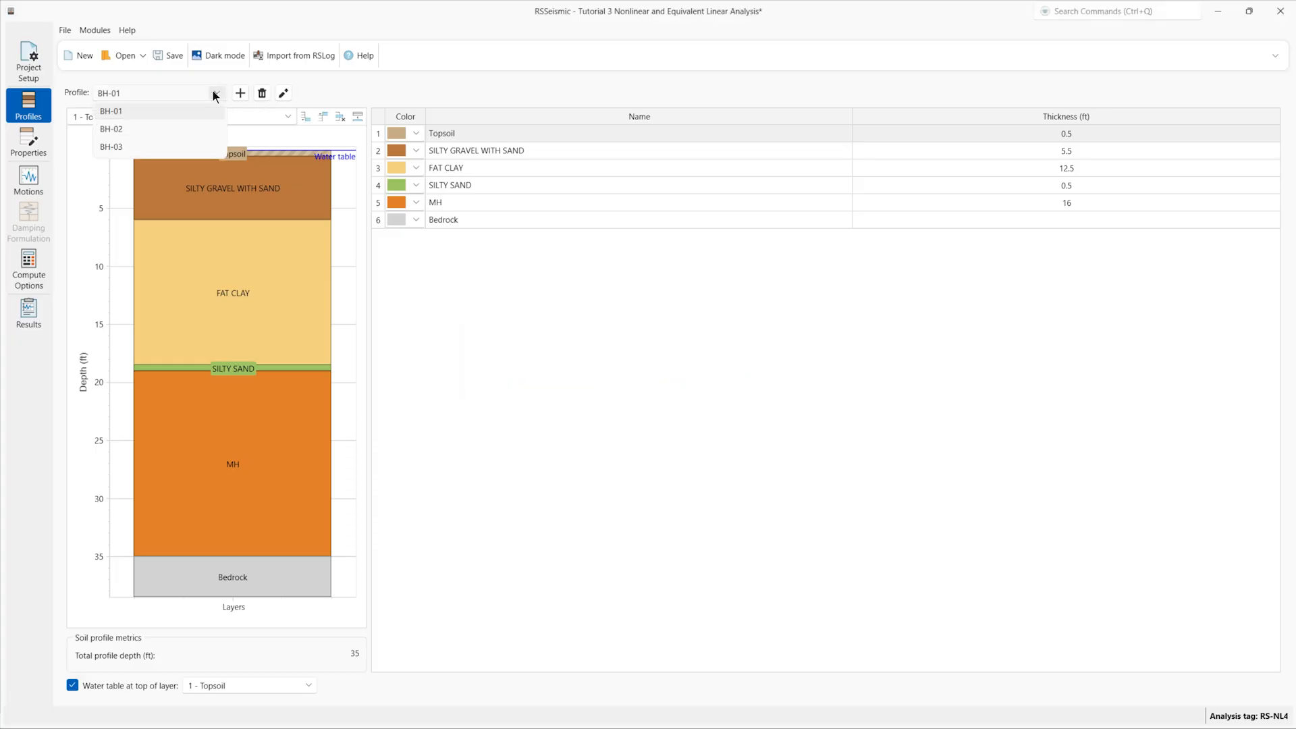
left_click(195, 128)
left_click(208, 94)
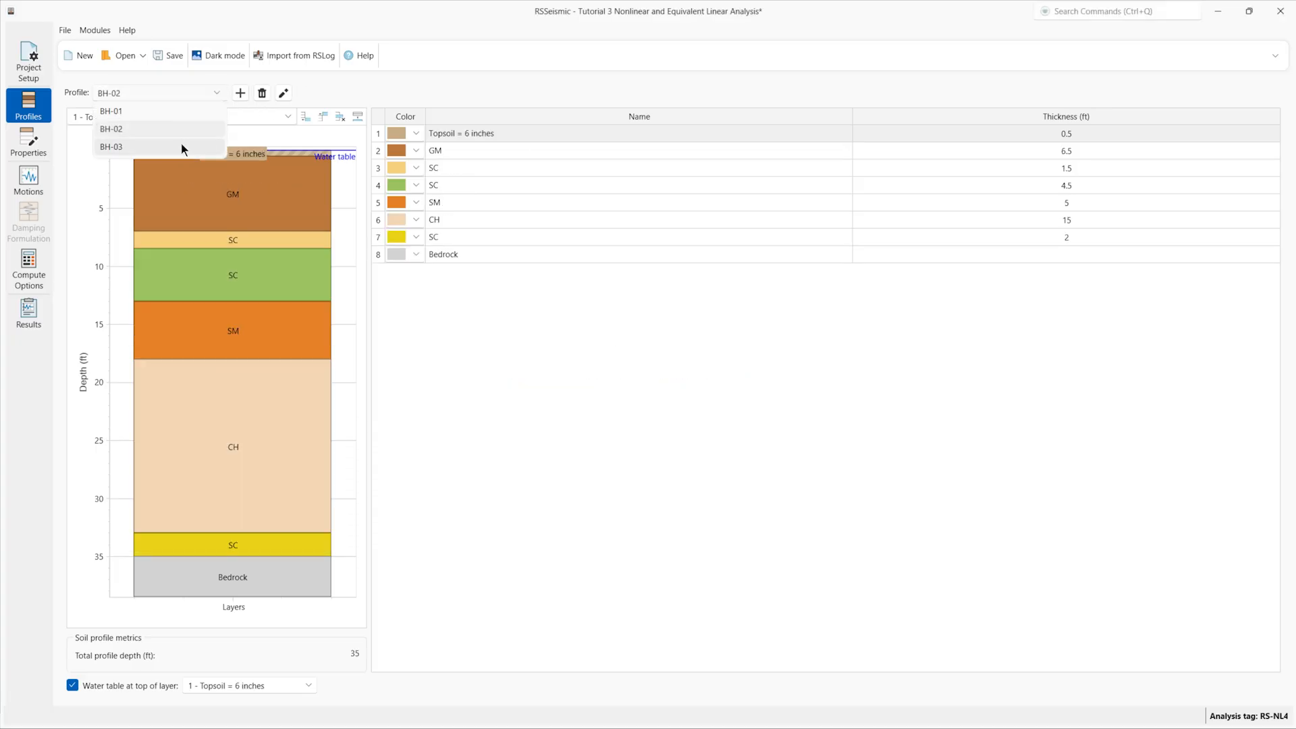
left_click(180, 145)
left_click(217, 94)
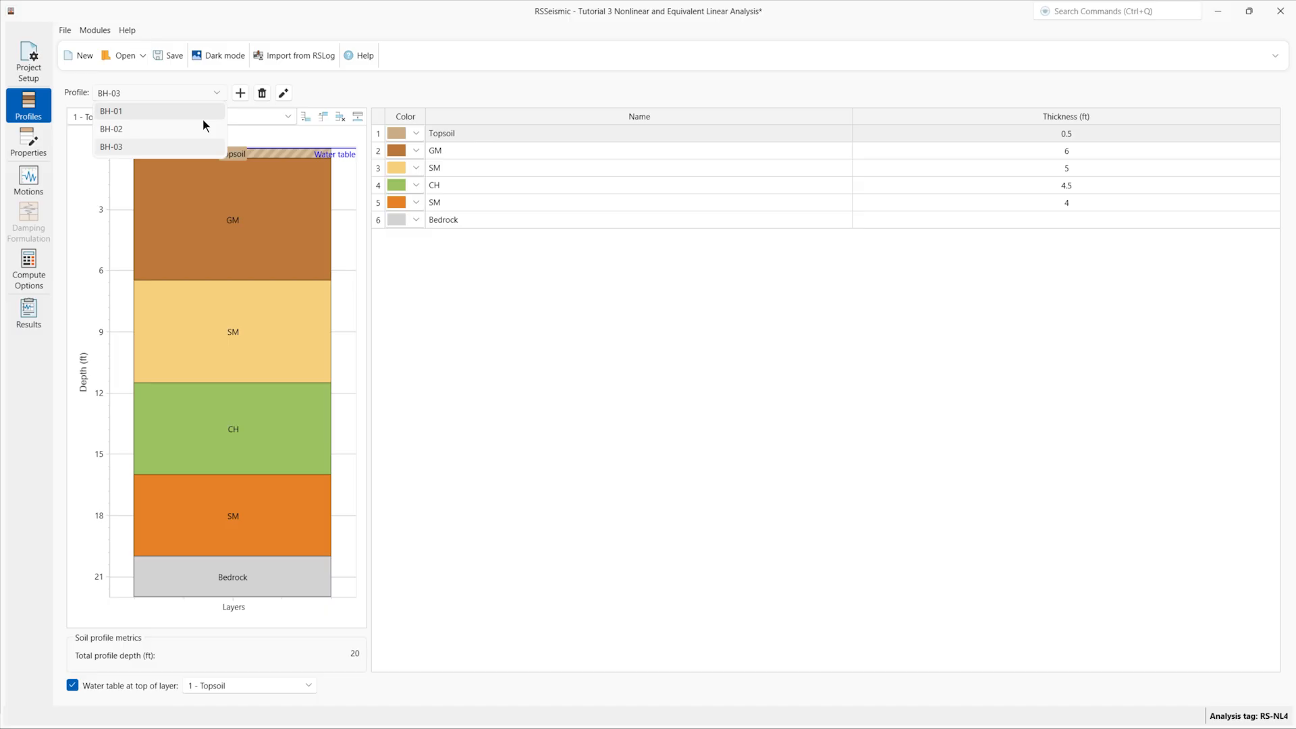
left_click(200, 112)
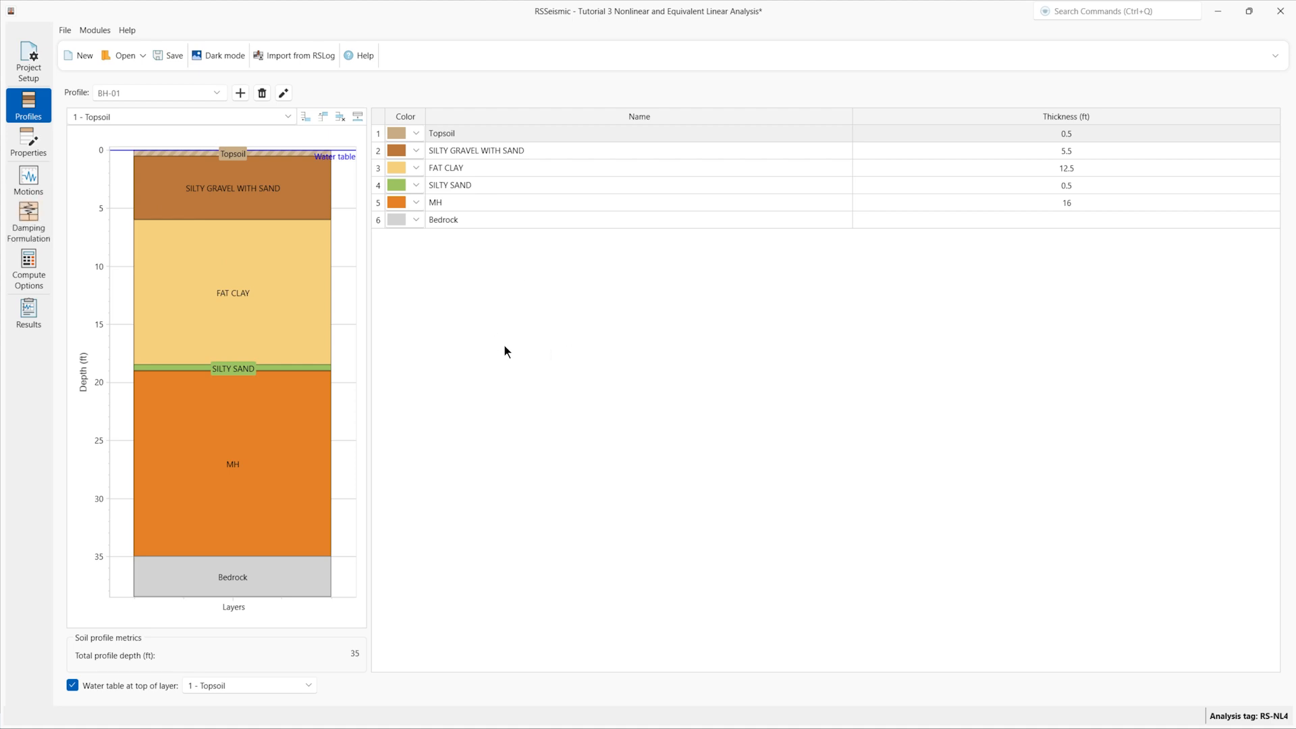
left_click(34, 183)
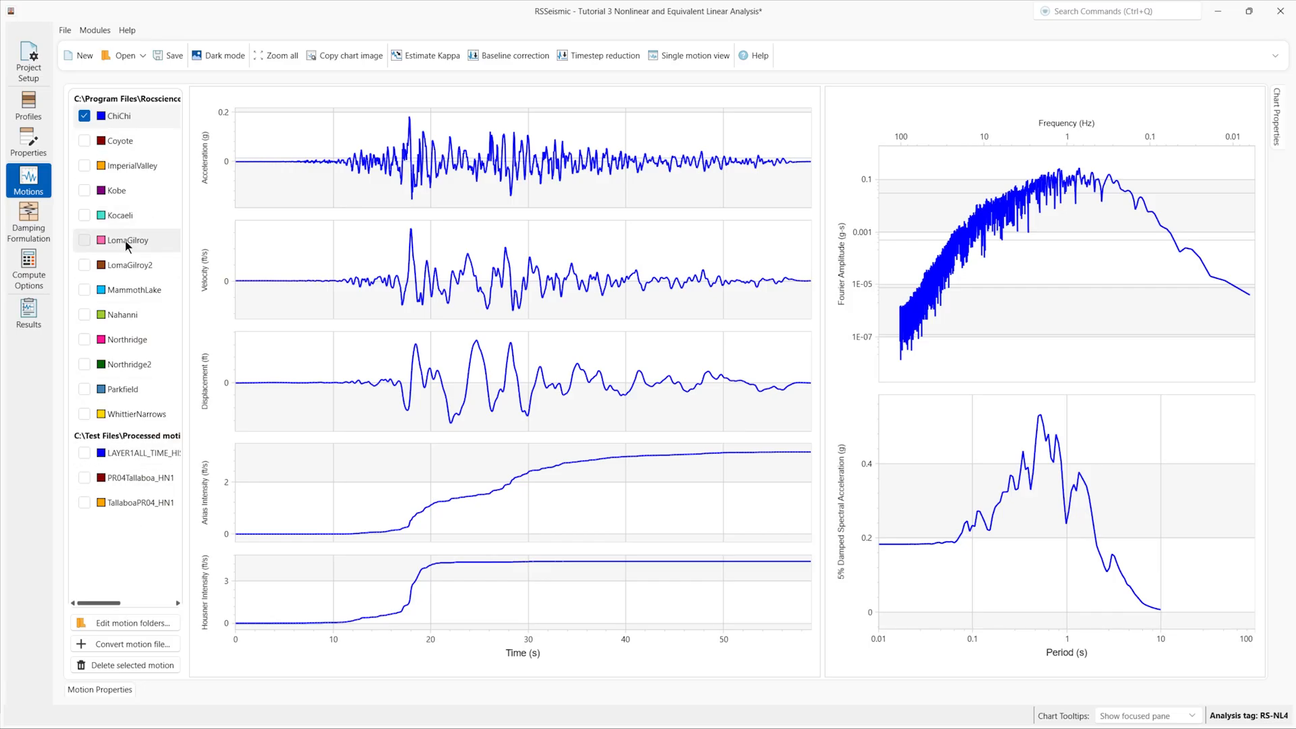
Step: Overlay the Coyote motion on the ChiChi charts and start kappa estimation
left_click(84, 141)
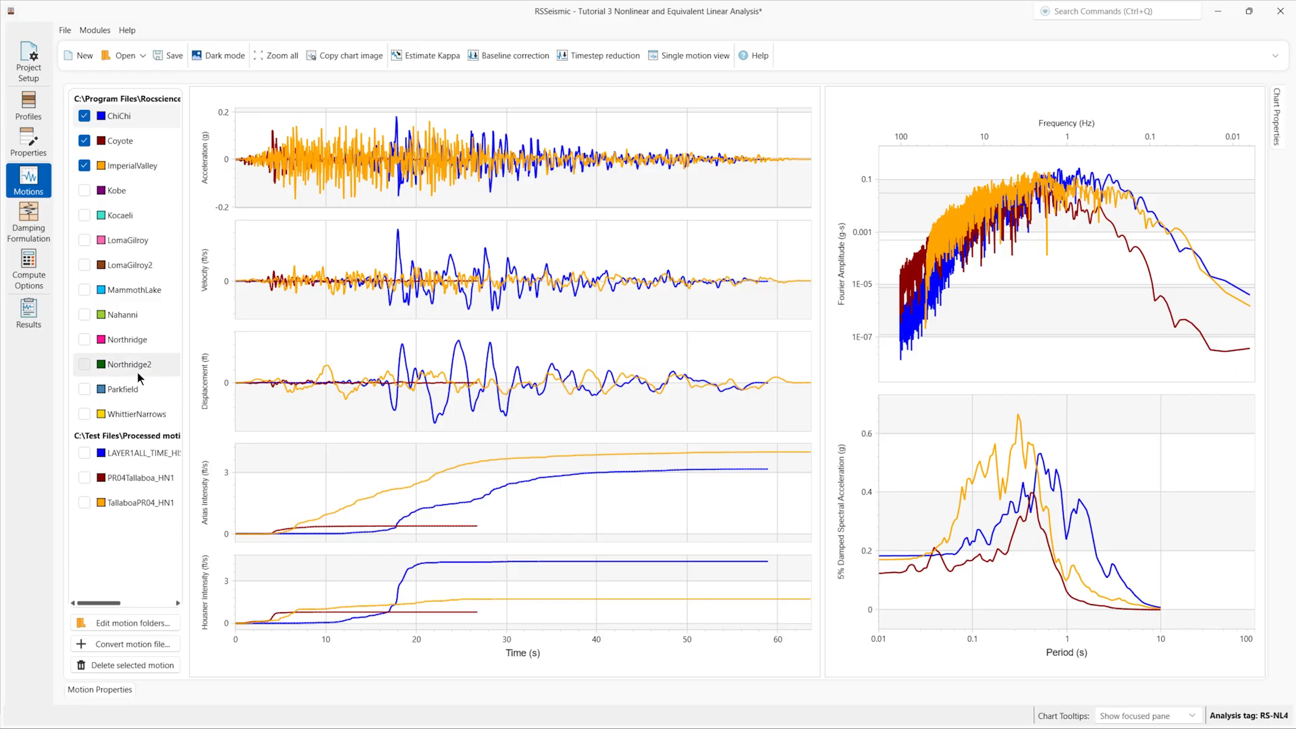
left_click(420, 54)
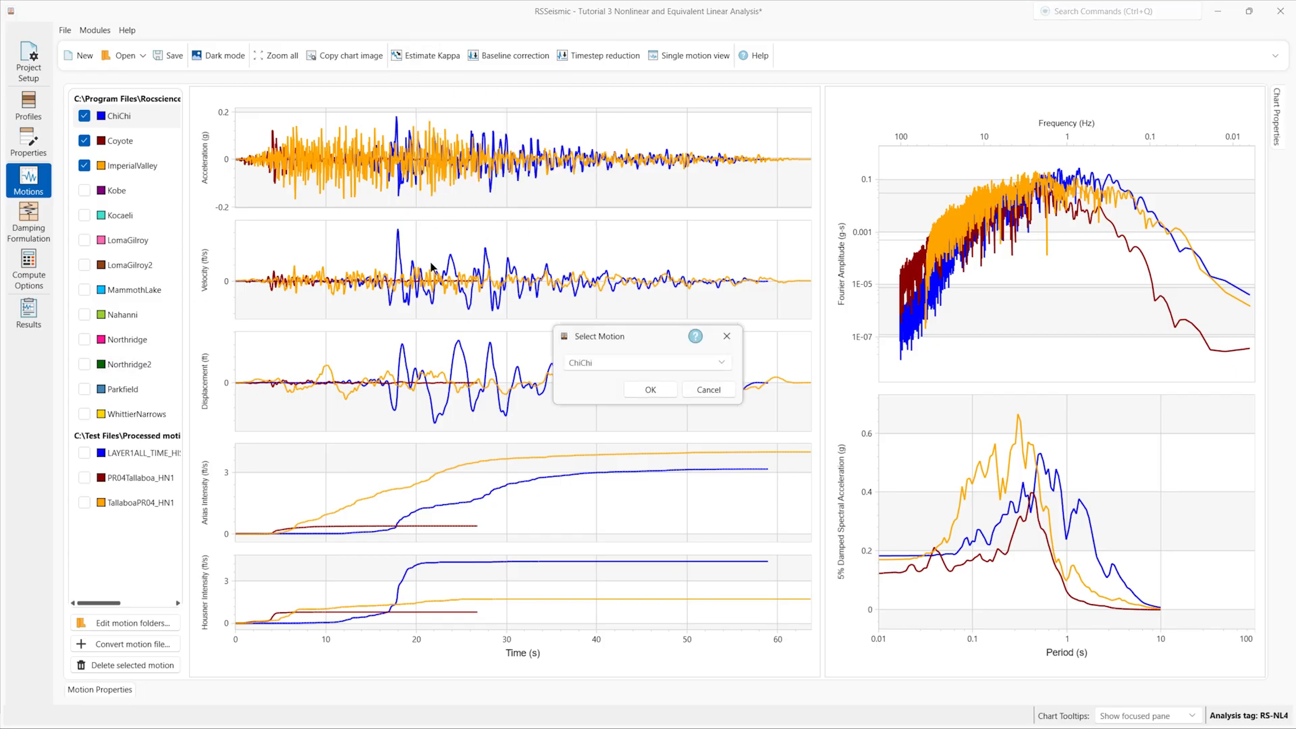
Step: Estimate kappa for ChiChi and overlay the smoothed Fourier amplitude spectrum
left_click(662, 395)
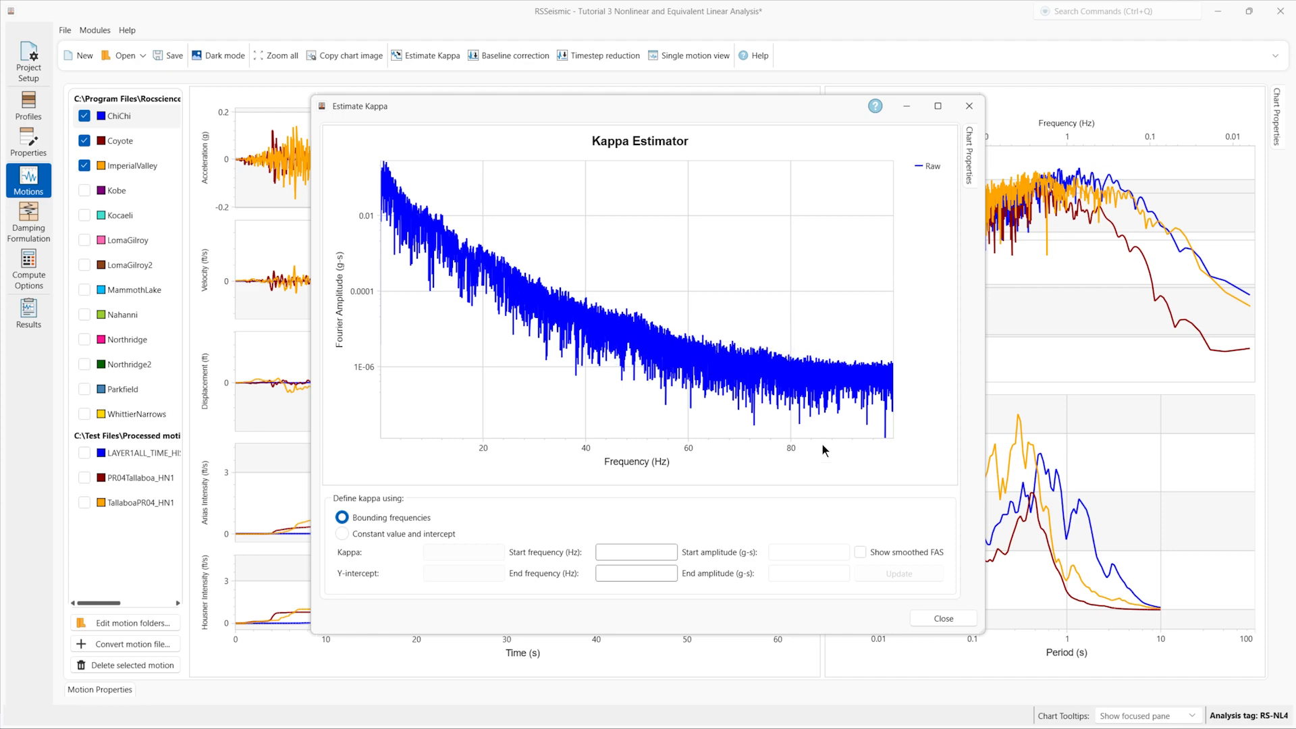
left_click(885, 556)
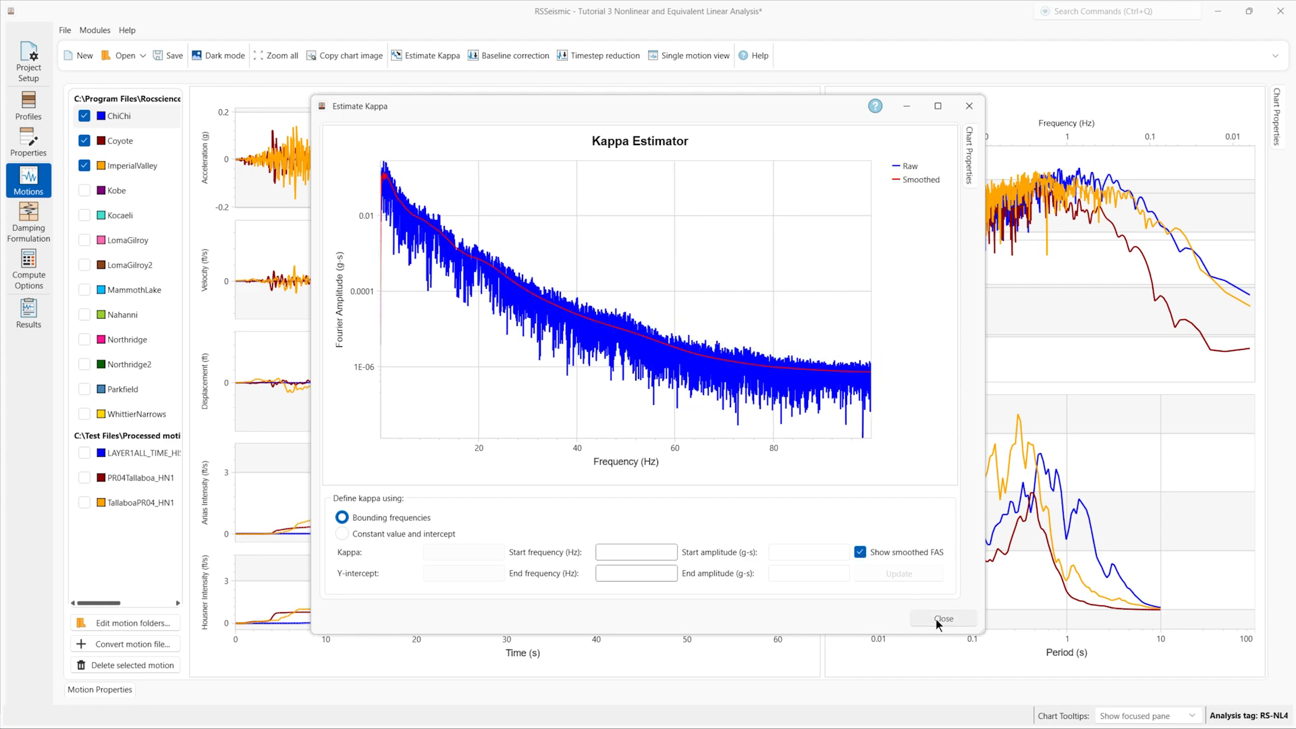
left_click(935, 619)
Step: Run a timestep reduction on ChiChi, accepting the default settings
left_click(596, 56)
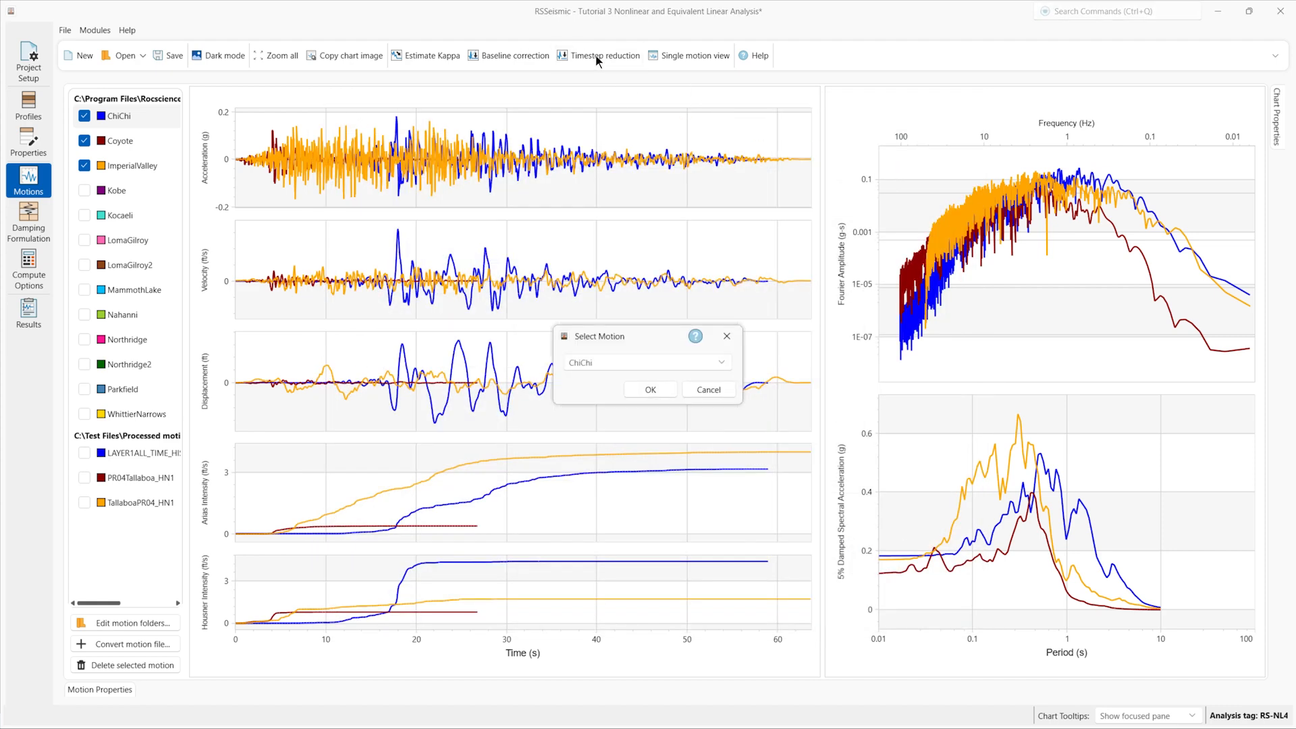
left_click(659, 390)
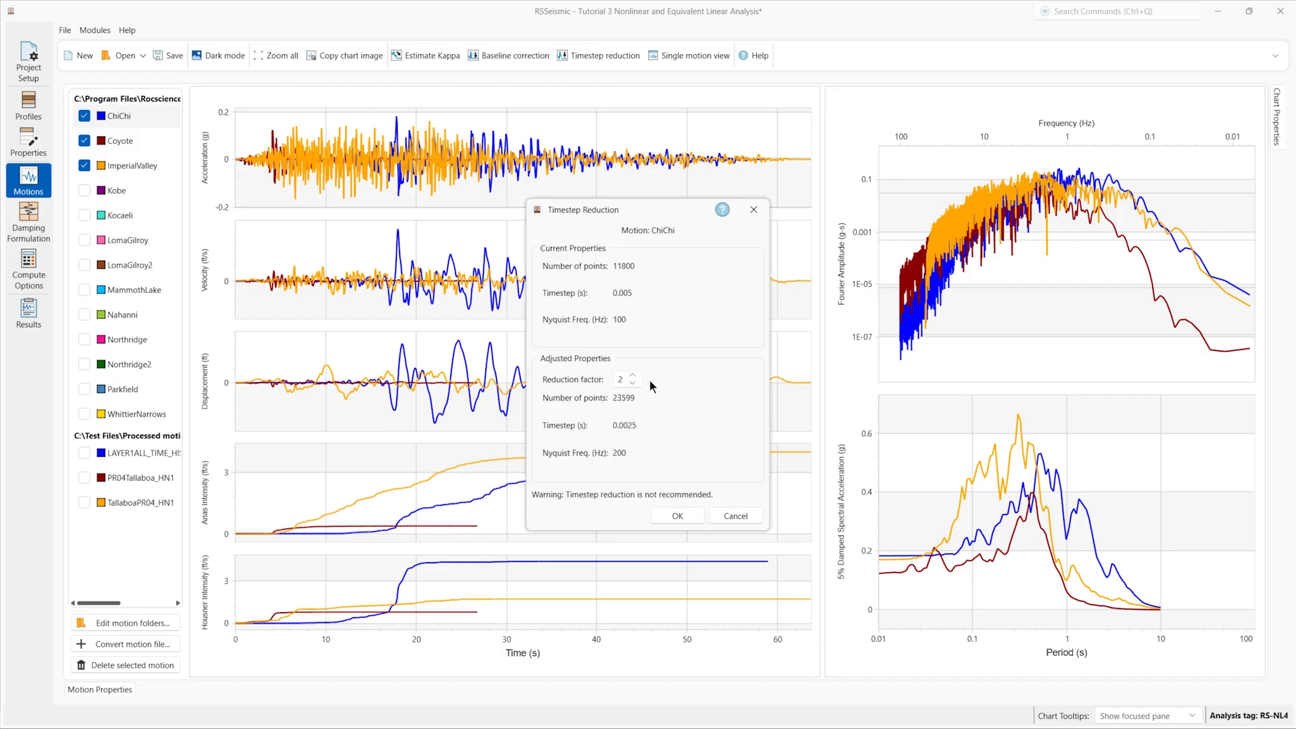
left_click(686, 521)
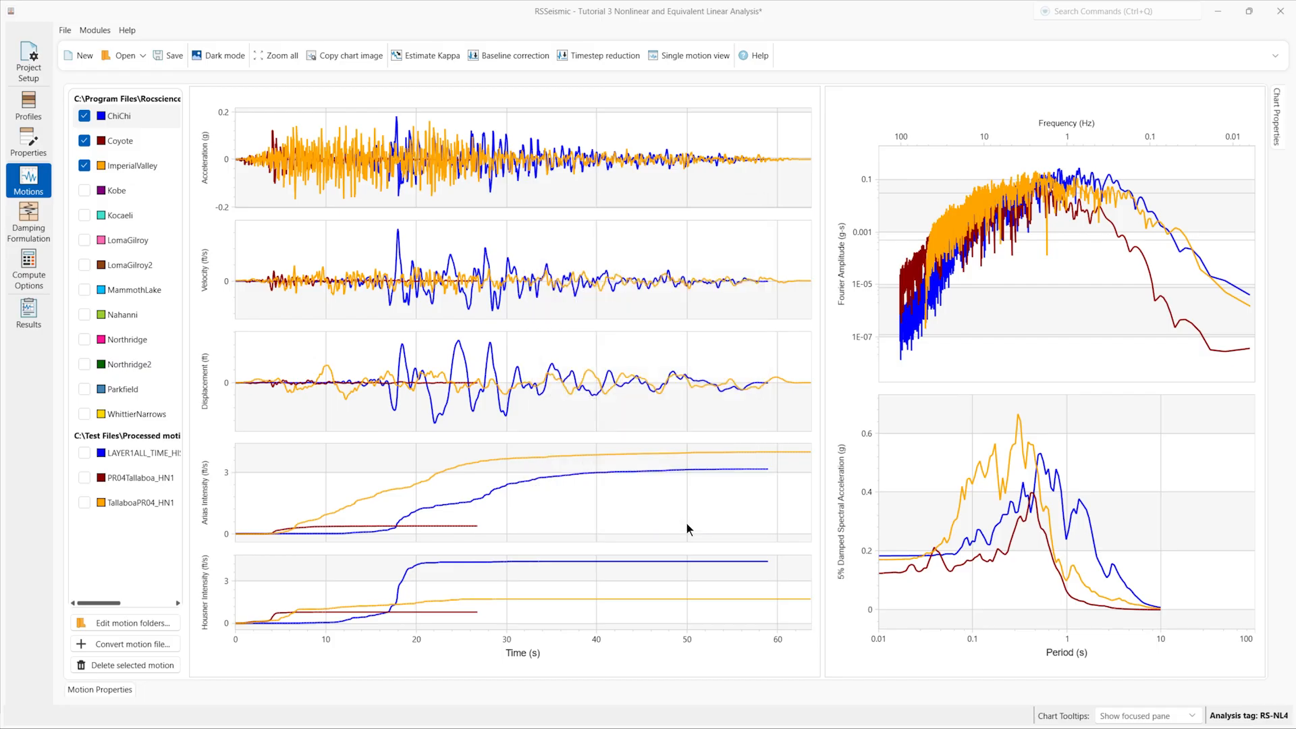
Step: Review ChiChi's baseline correction, then choose ChiChi for the single-motion view
left_click(524, 54)
left_click(658, 391)
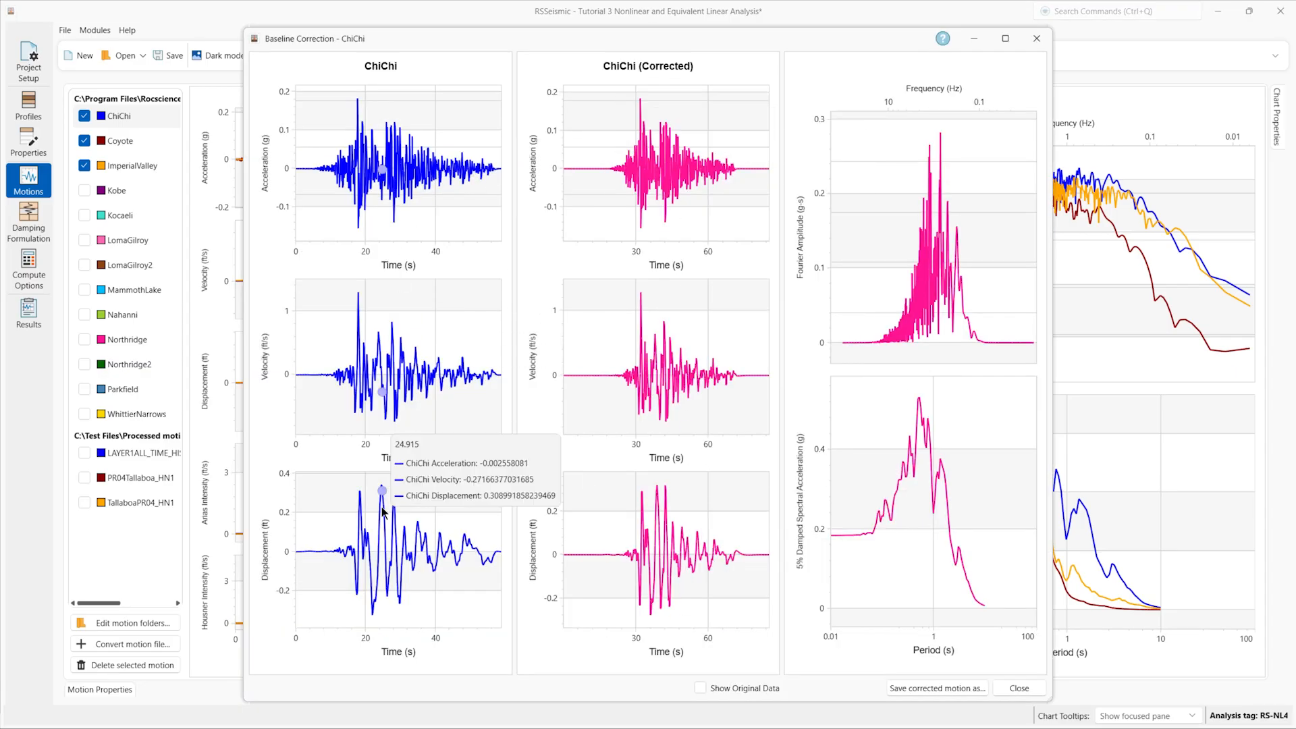
left_click(1019, 689)
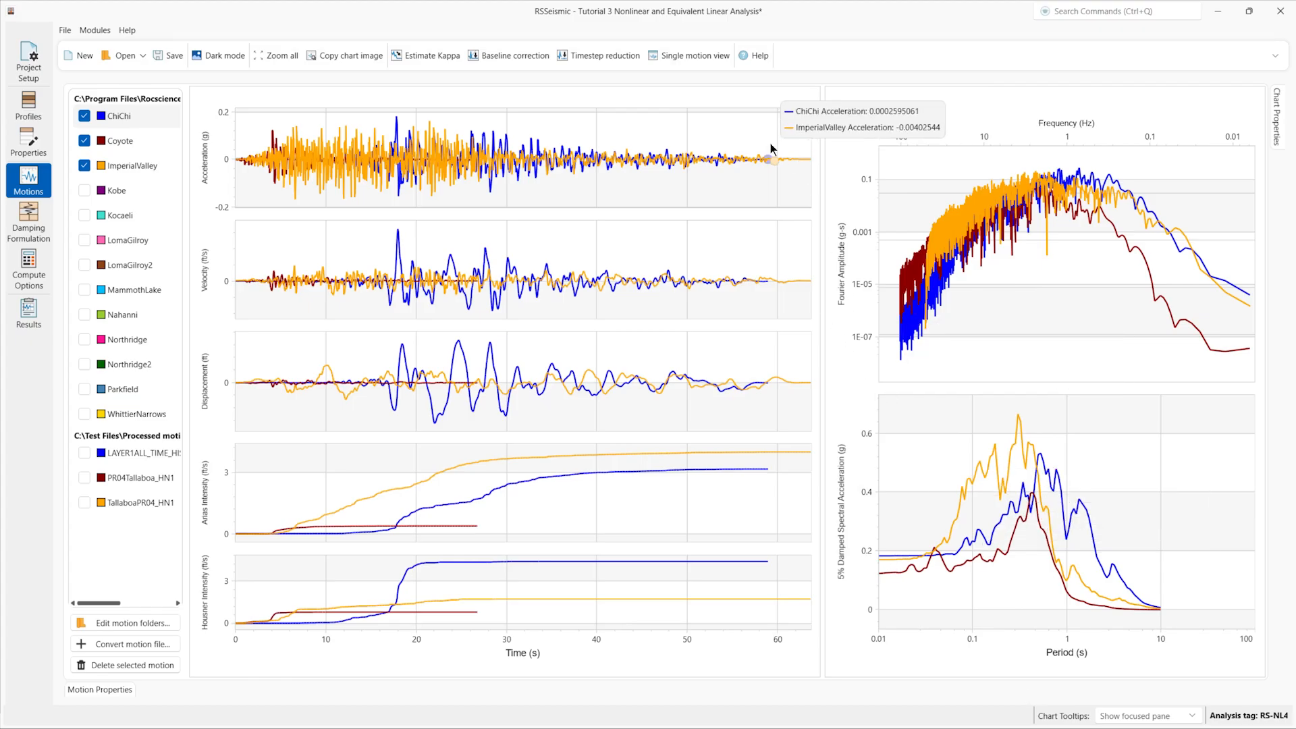
left_click(703, 54)
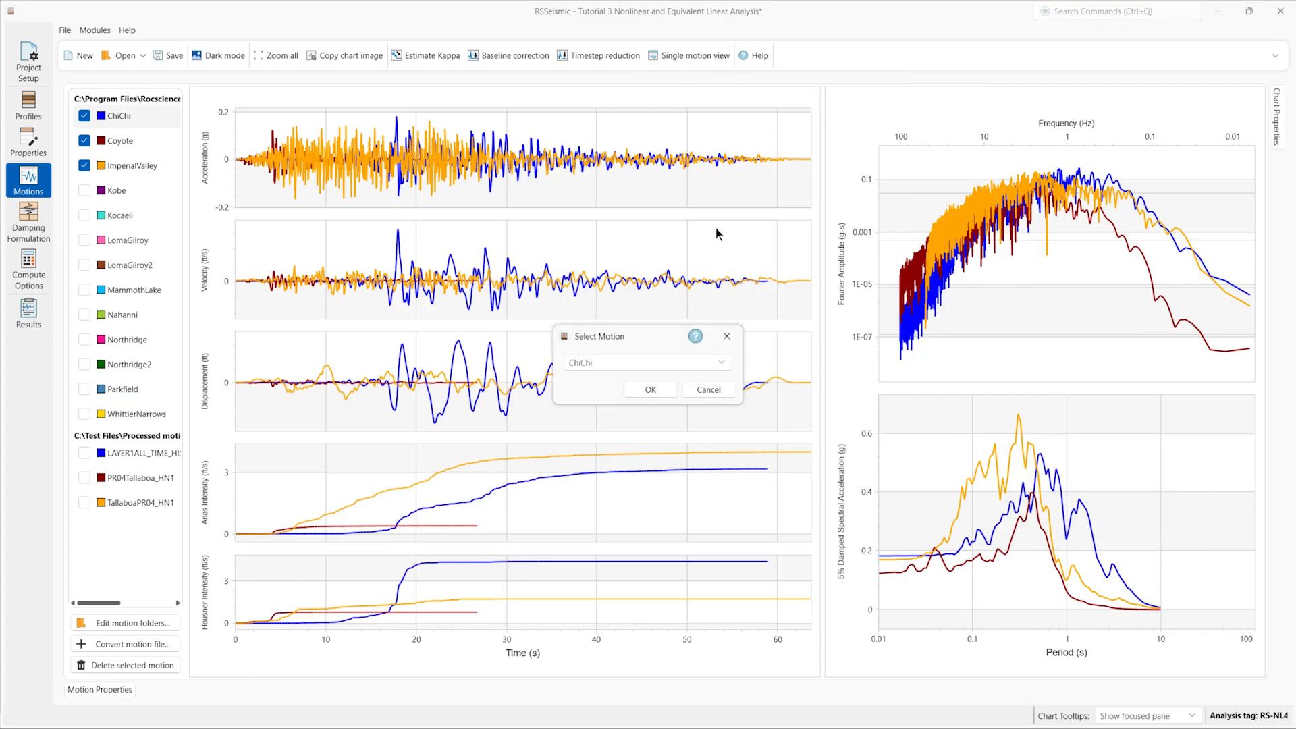
left_click(649, 391)
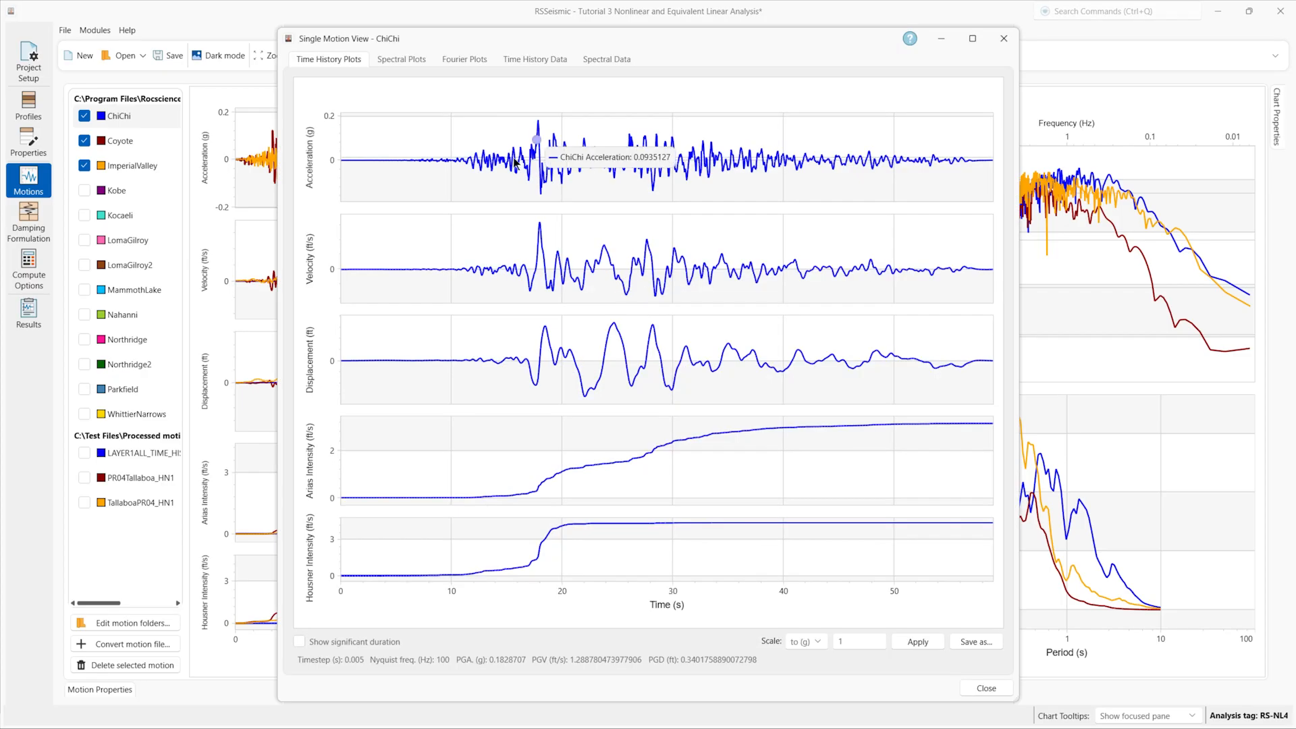
Step: Browse ChiChi's spectral and Fourier plots and its time-history and spectral data tables, then close
left_click(404, 59)
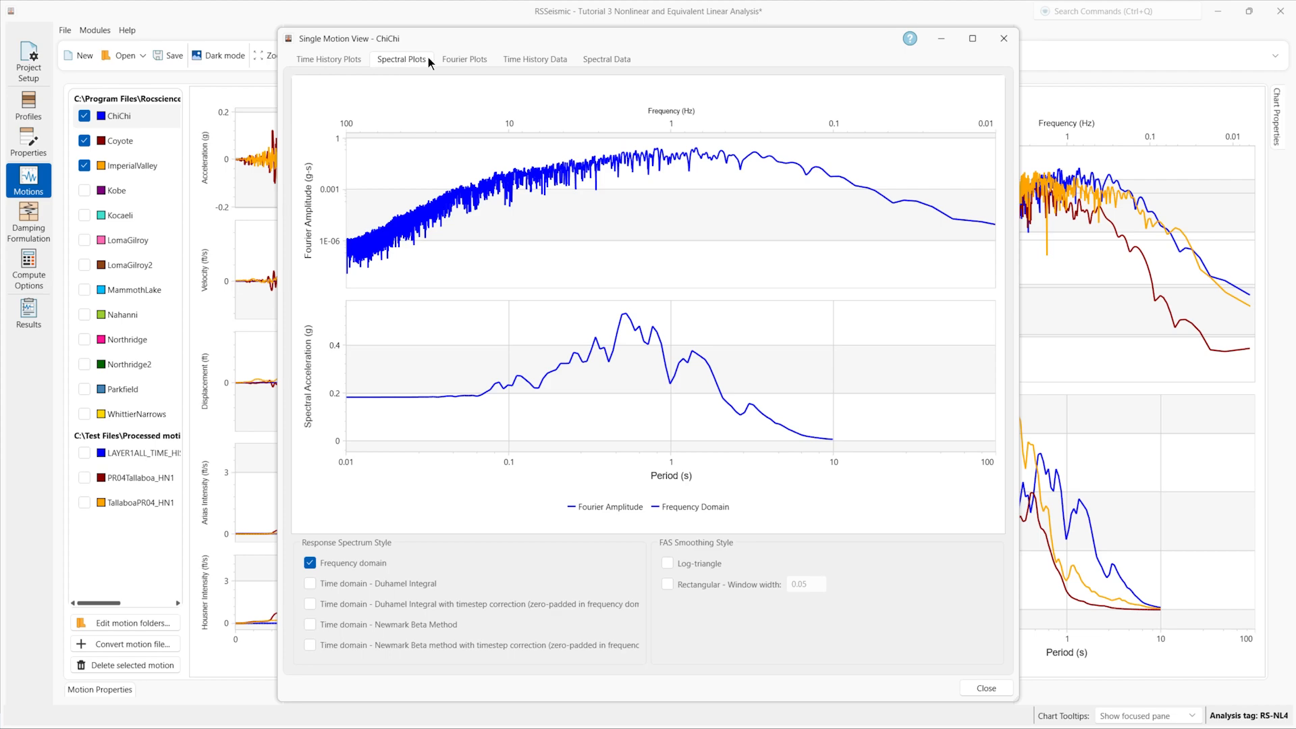
left_click(454, 60)
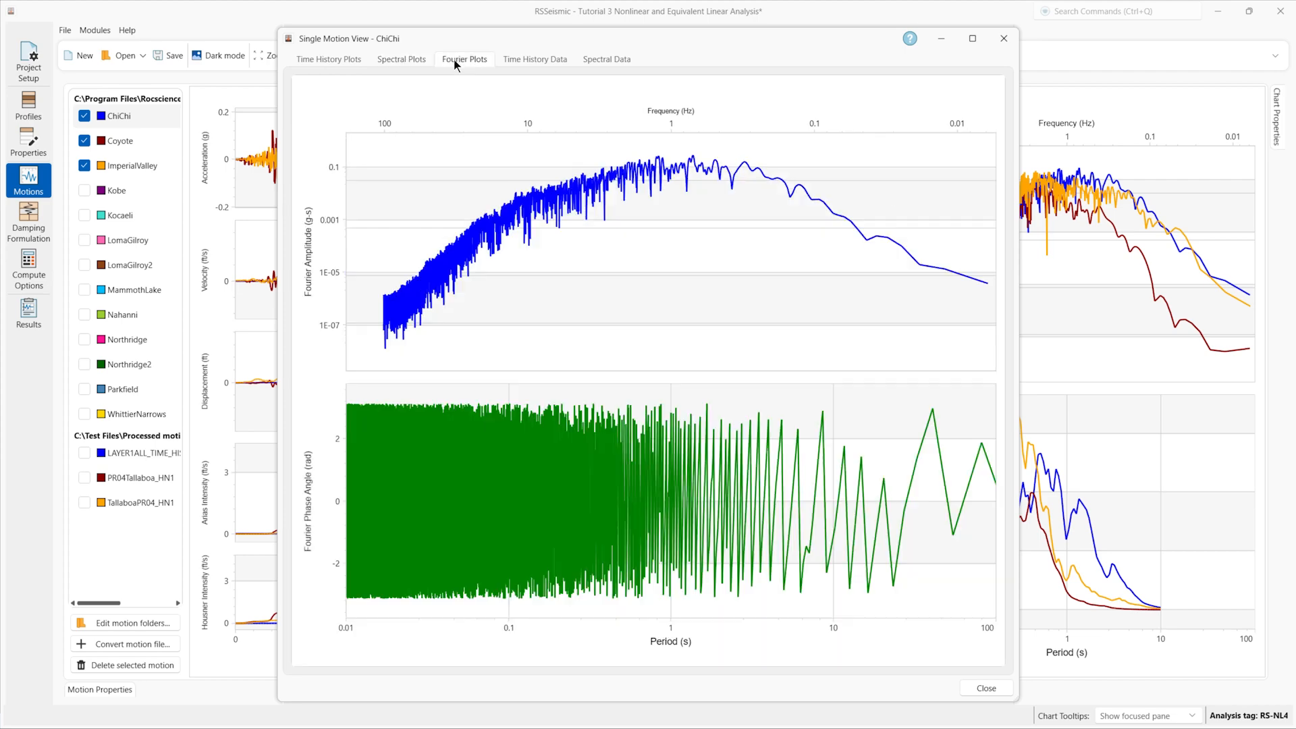
left_click(541, 58)
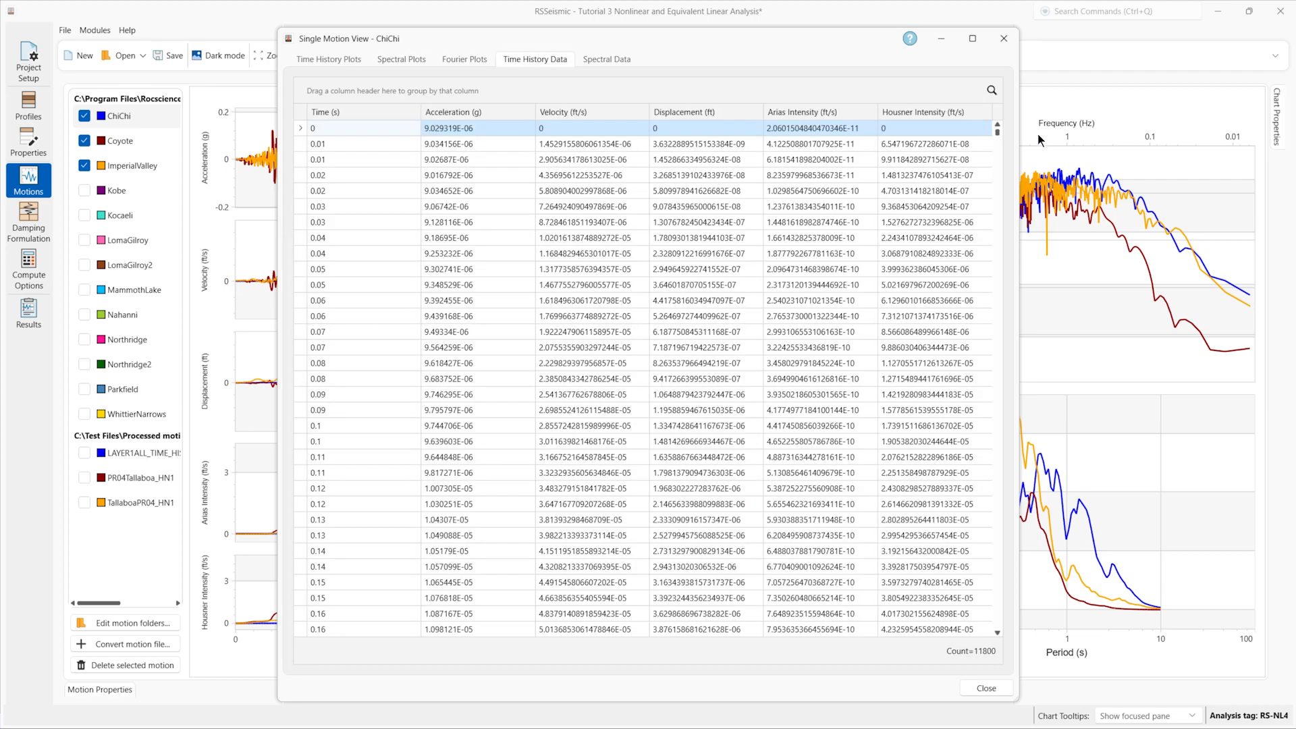
mouse_move(997, 129)
left_mouse_down()
mouse_move(1012, 220)
mouse_move(1001, 128)
left_mouse_up()
left_click(598, 60)
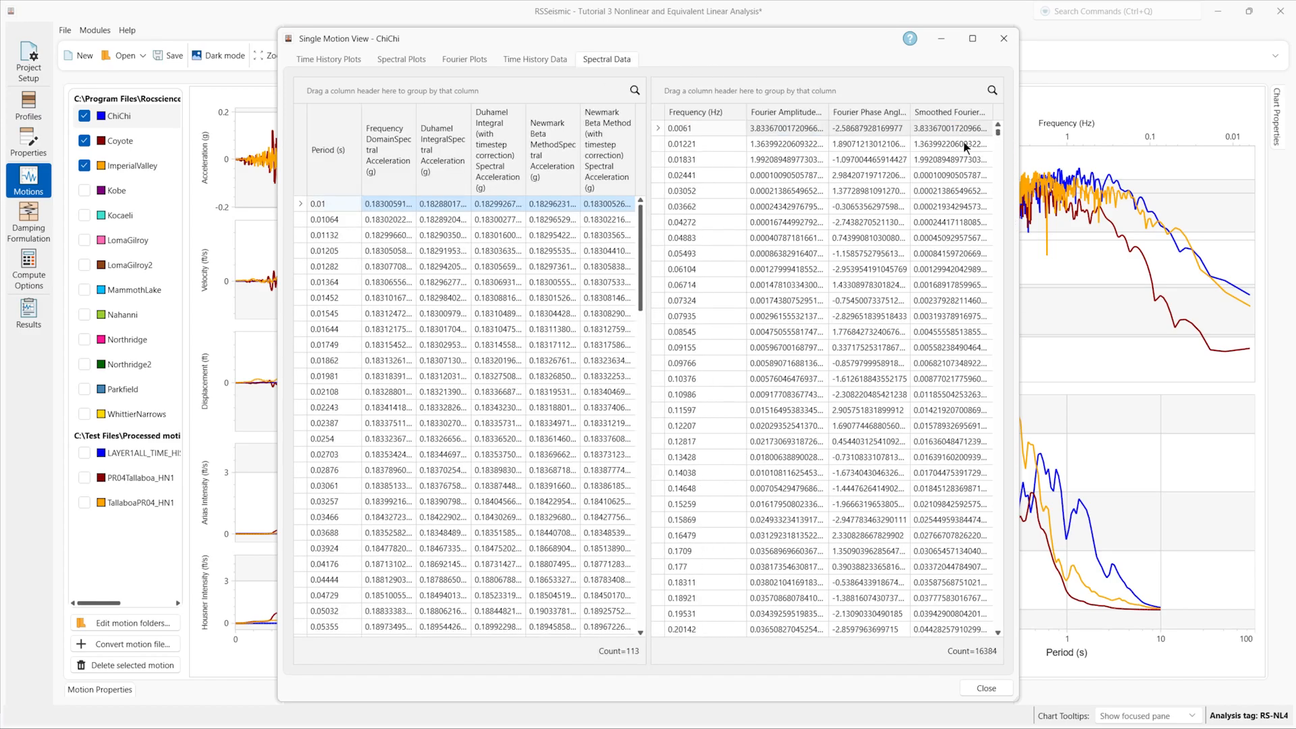
left_click_drag(635, 245, 626, 575)
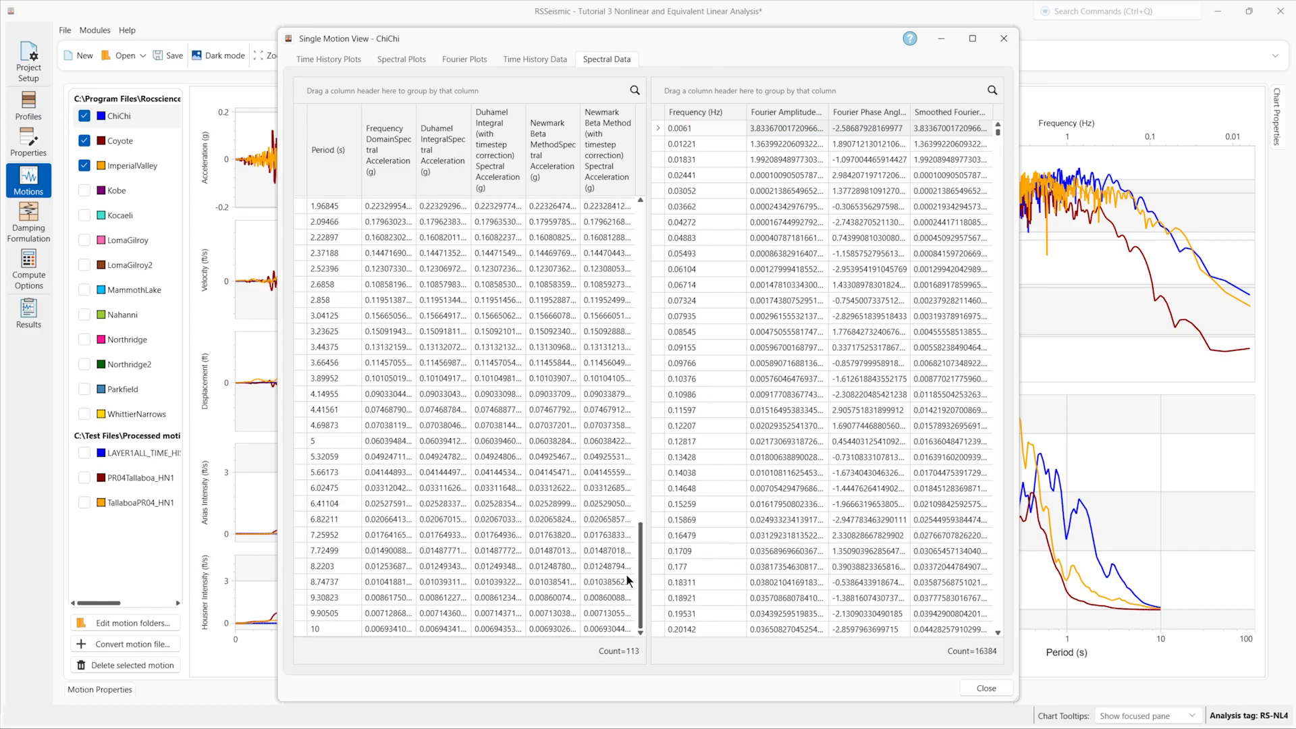
left_click(987, 689)
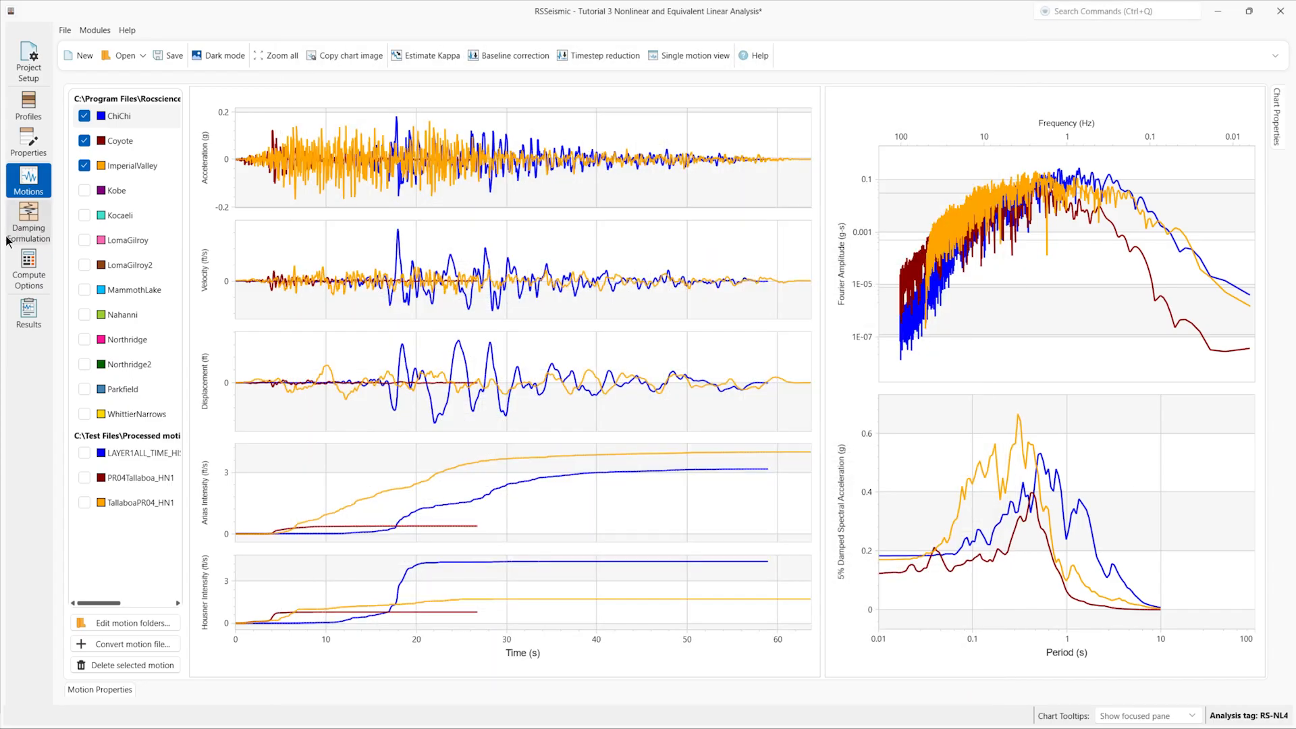
Step: Try Rayleigh damping with 2 modes/frequencies, then move on to the compute options
left_click(28, 229)
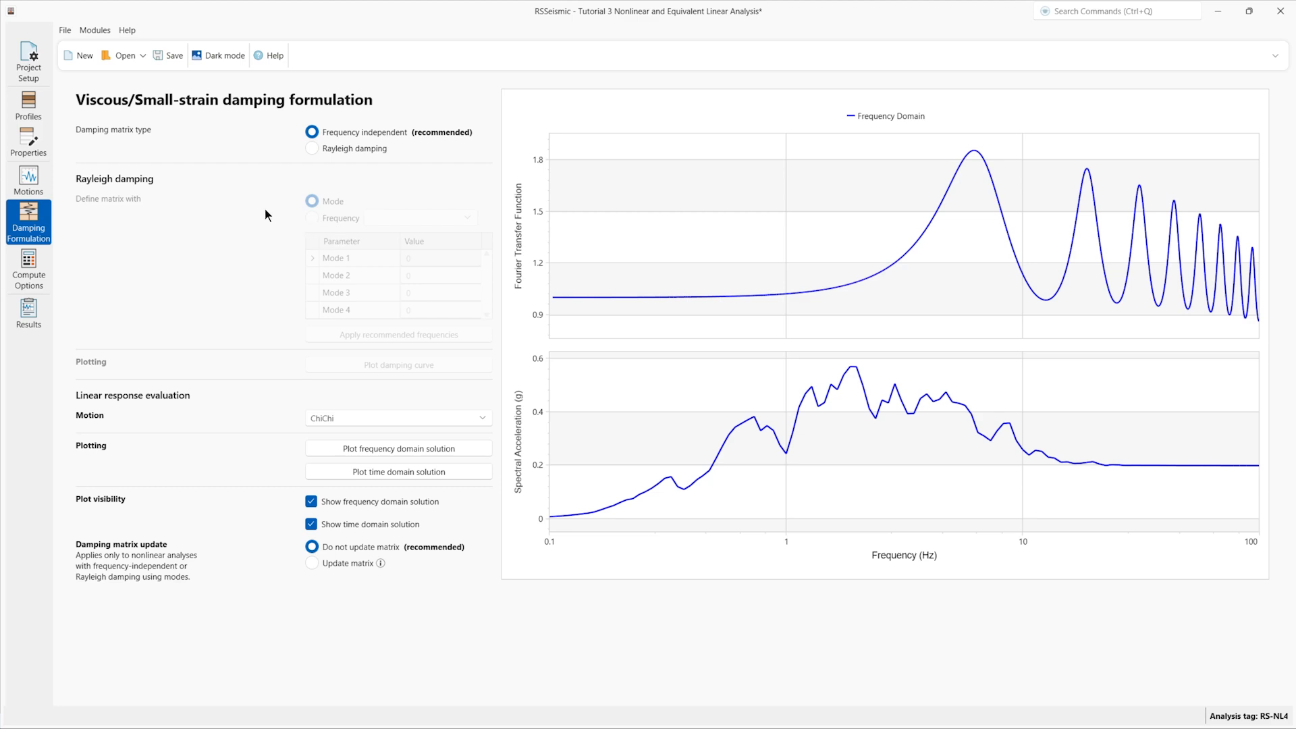
left_click(346, 151)
left_click(396, 220)
left_click(401, 253)
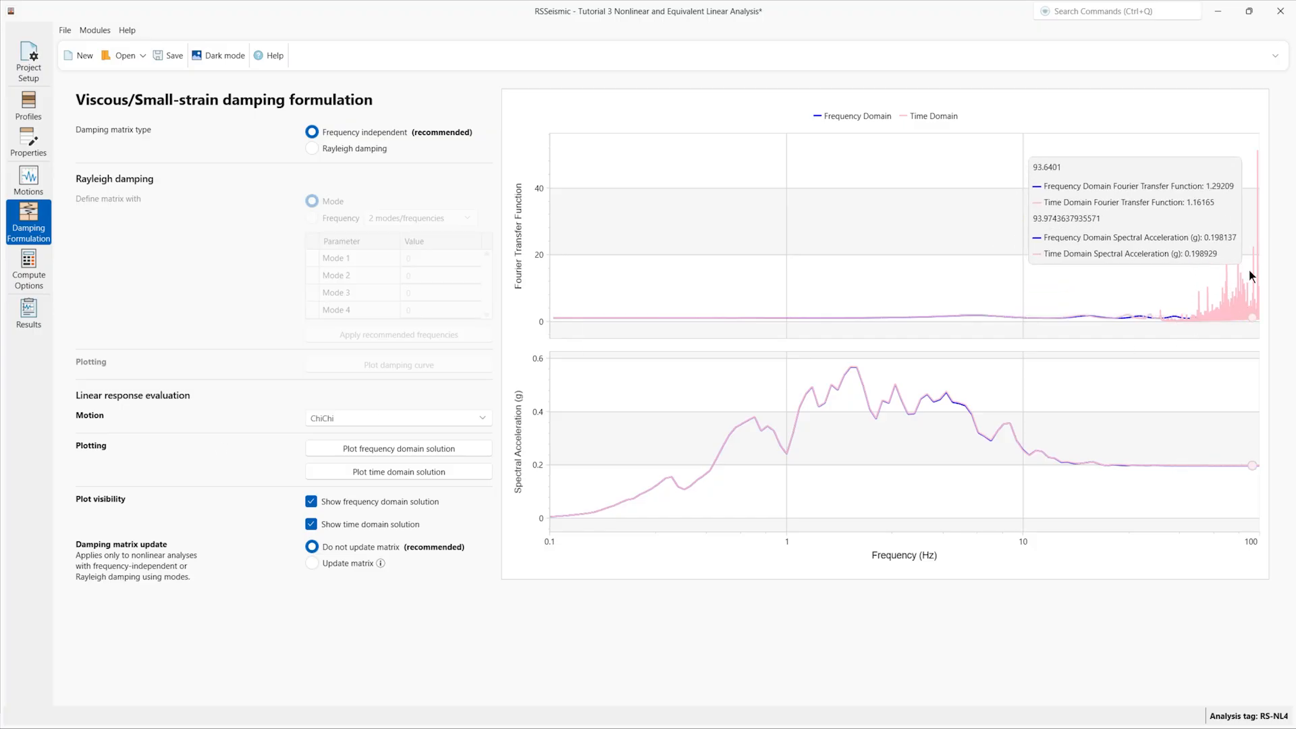
left_click(24, 275)
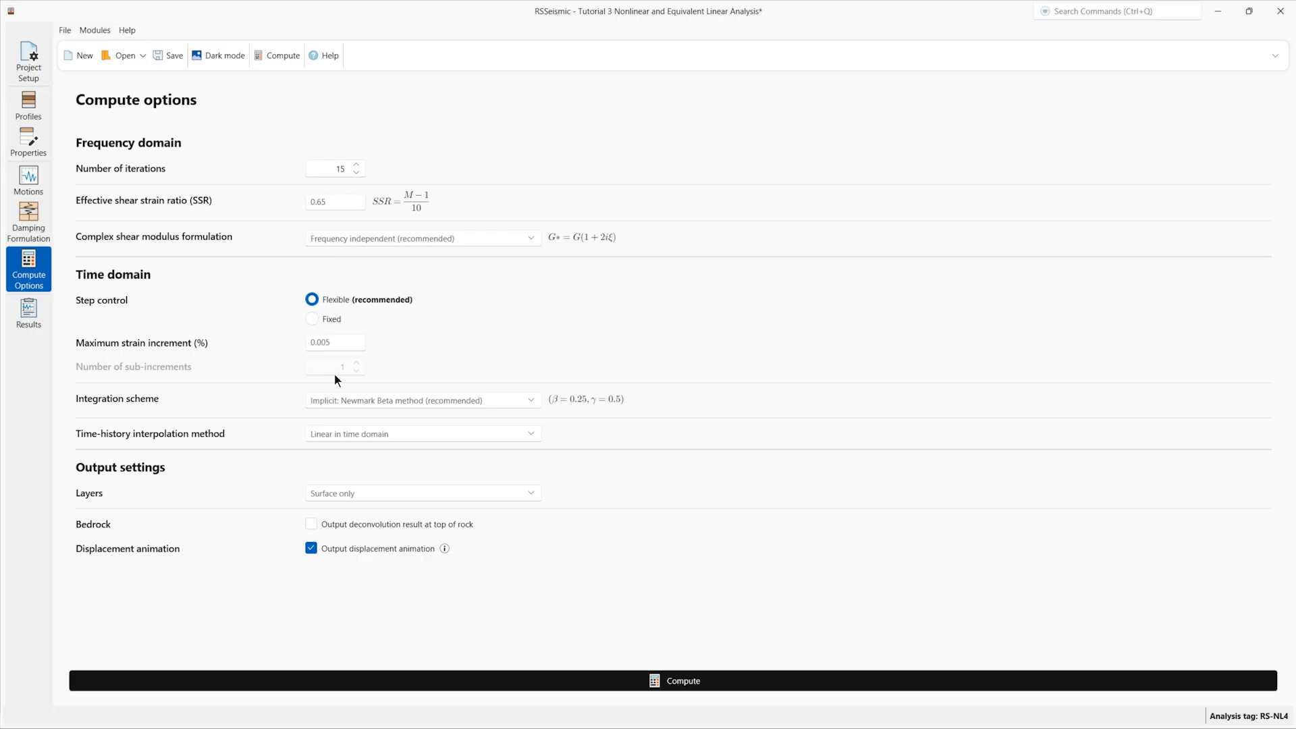
Step: Keep Newmark Beta integration, linear interpolation and surface-only output, then compute both profiles
left_click(387, 401)
left_click(394, 404)
left_click(399, 429)
left_click(400, 430)
left_click(395, 500)
left_click(394, 497)
left_click(394, 494)
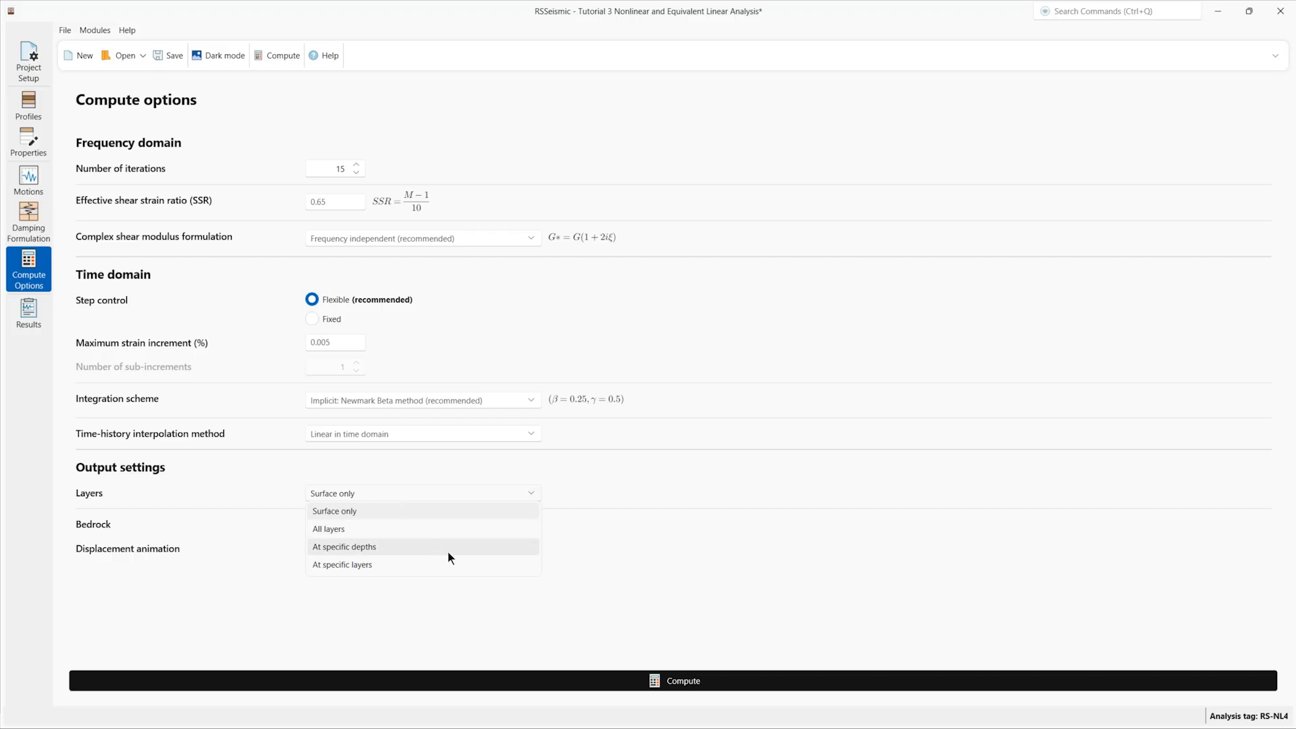
left_click(635, 503)
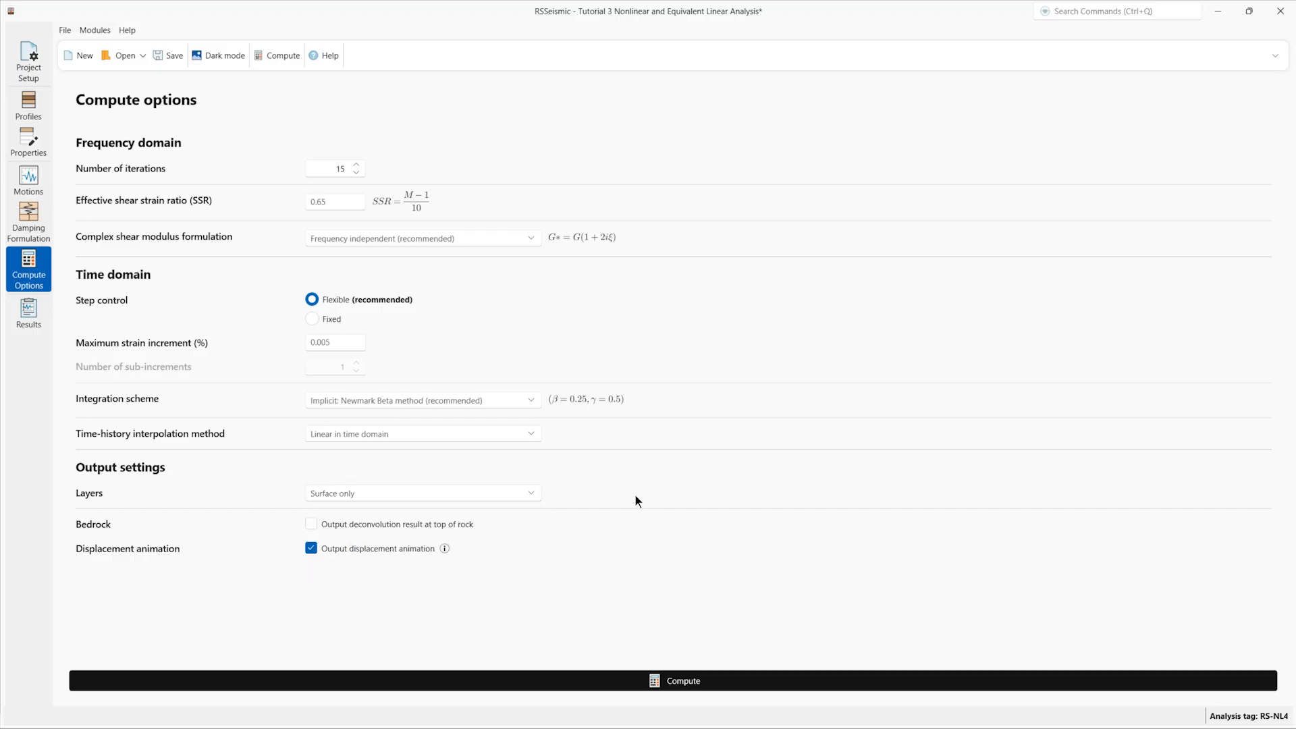
left_click(703, 680)
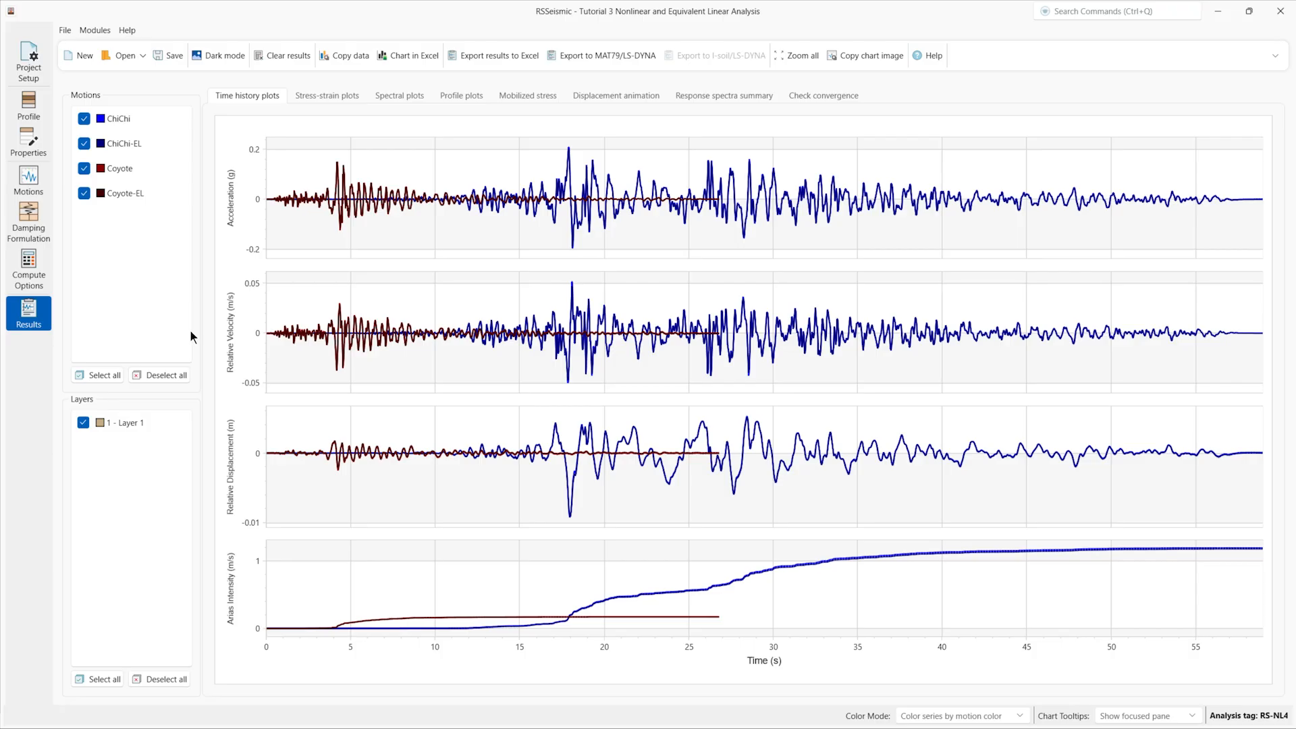
Step: Review the stress-strain and spectral results, then the depth profiles for all four motions
left_click(336, 102)
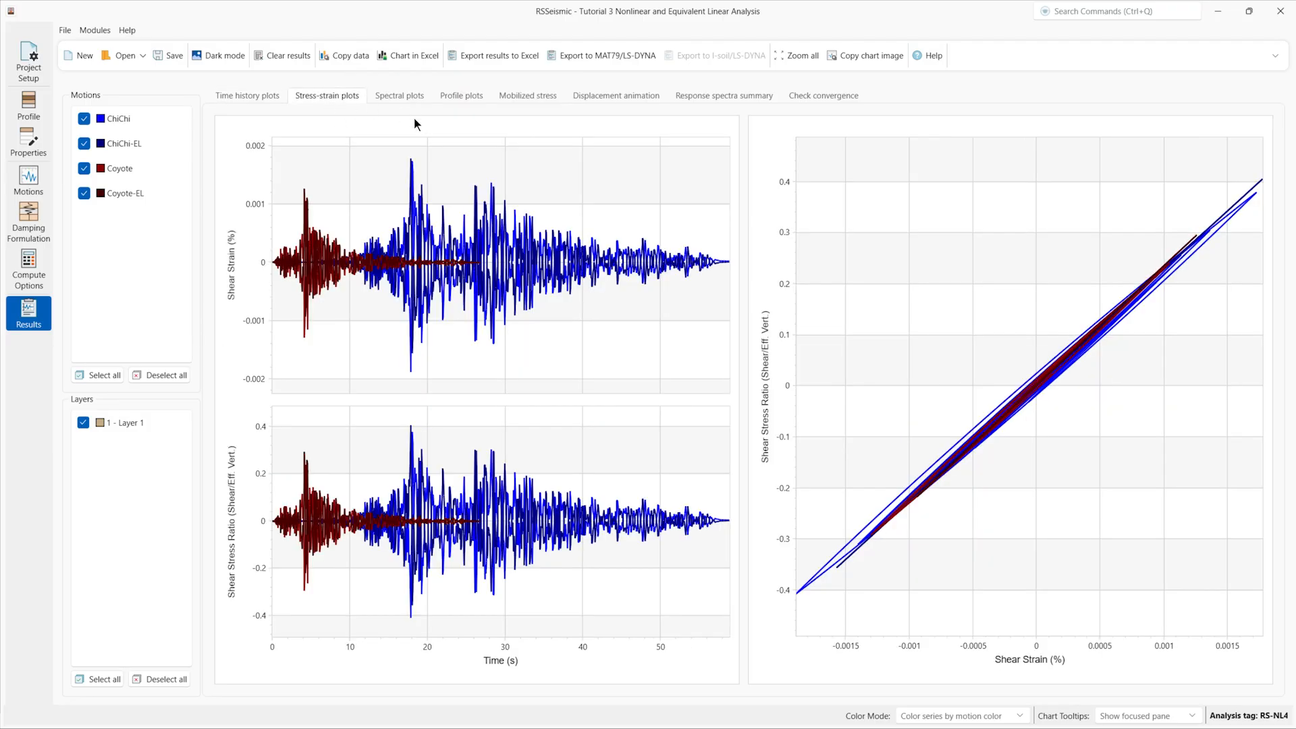
left_click(411, 96)
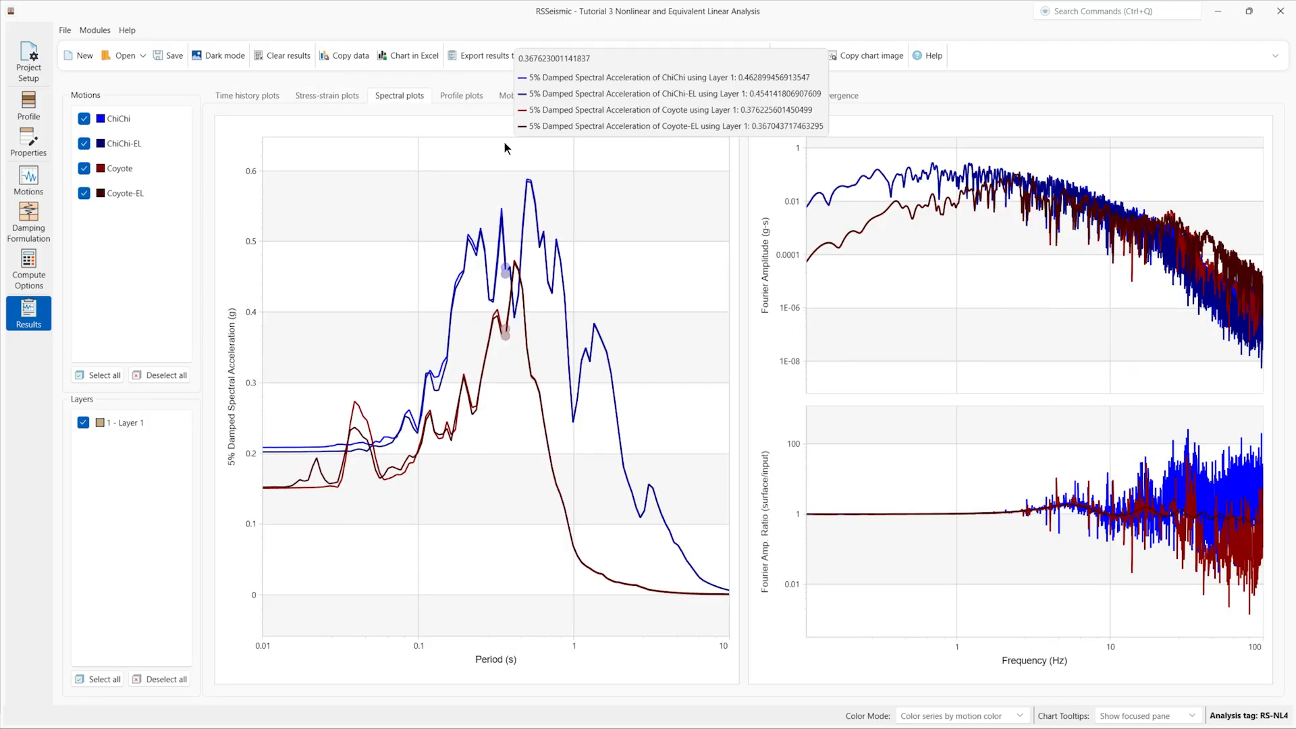
left_click(462, 98)
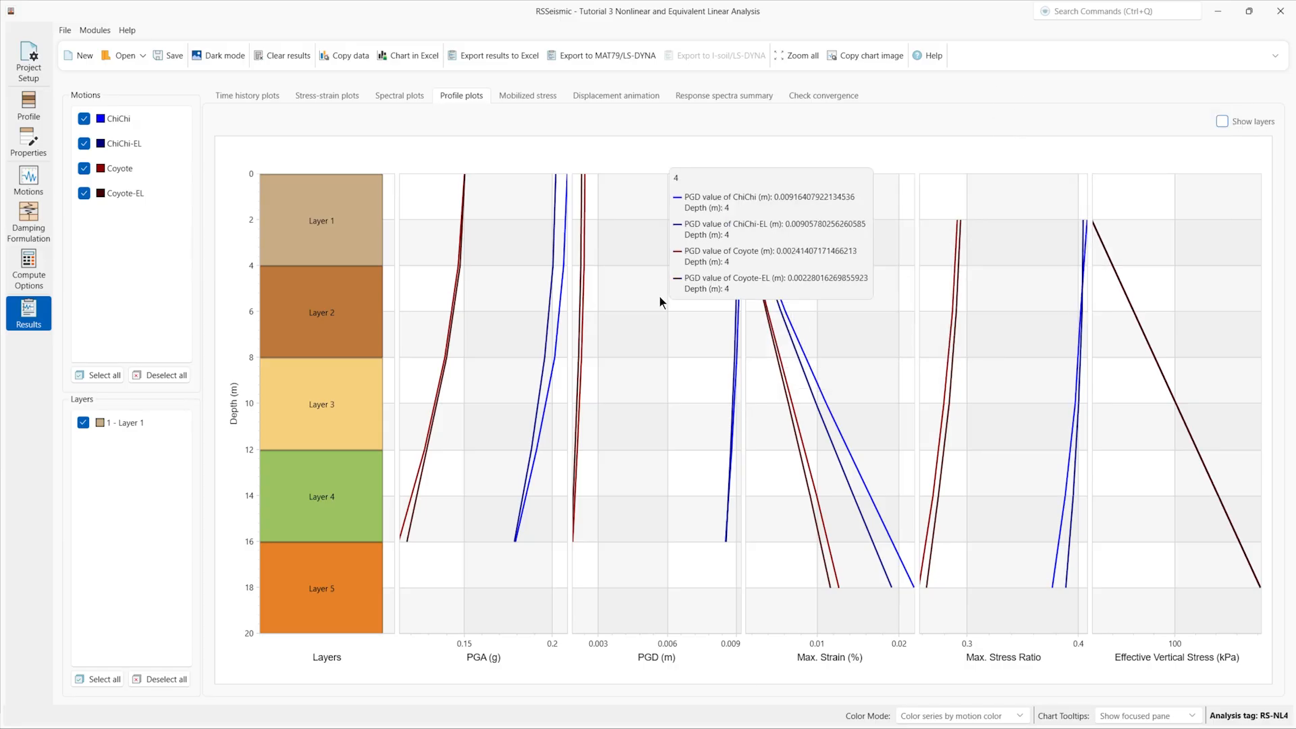
Step: View the mobilized stress profiles, then play ChiChi's displacement animation at fast speed
left_click(523, 97)
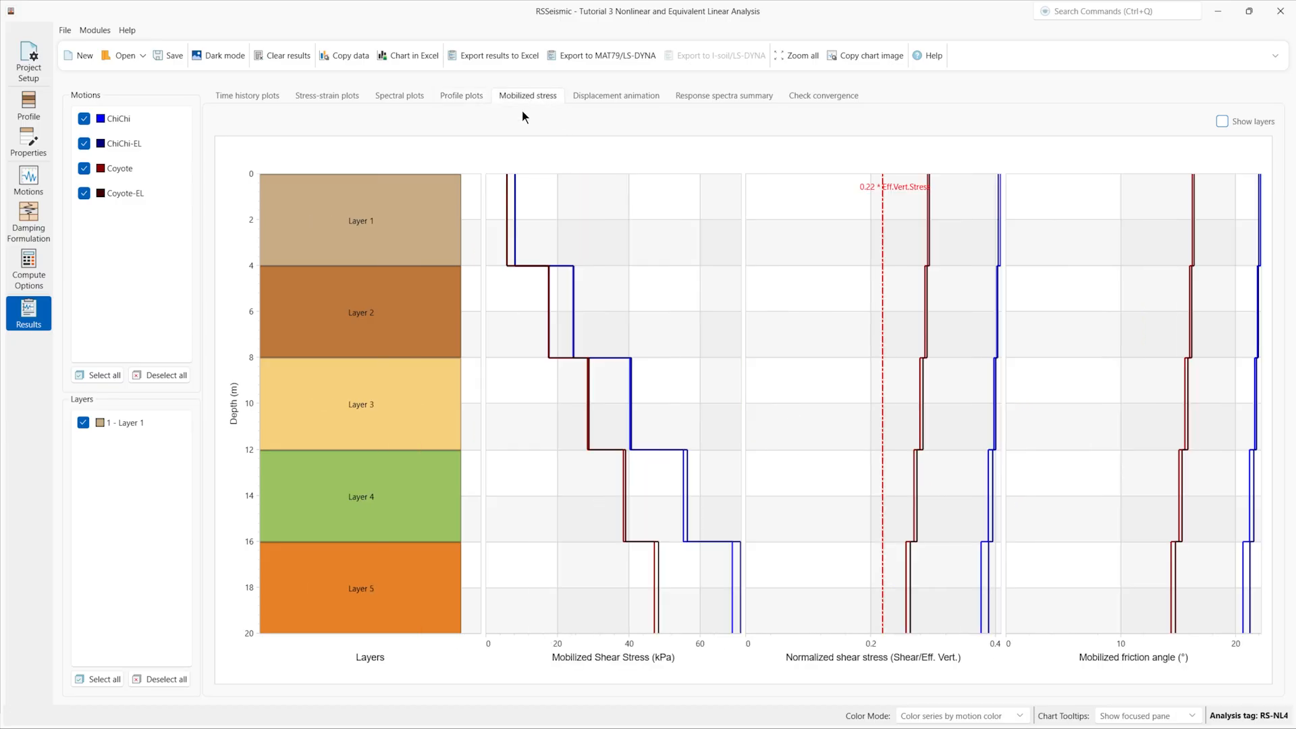
left_click(618, 96)
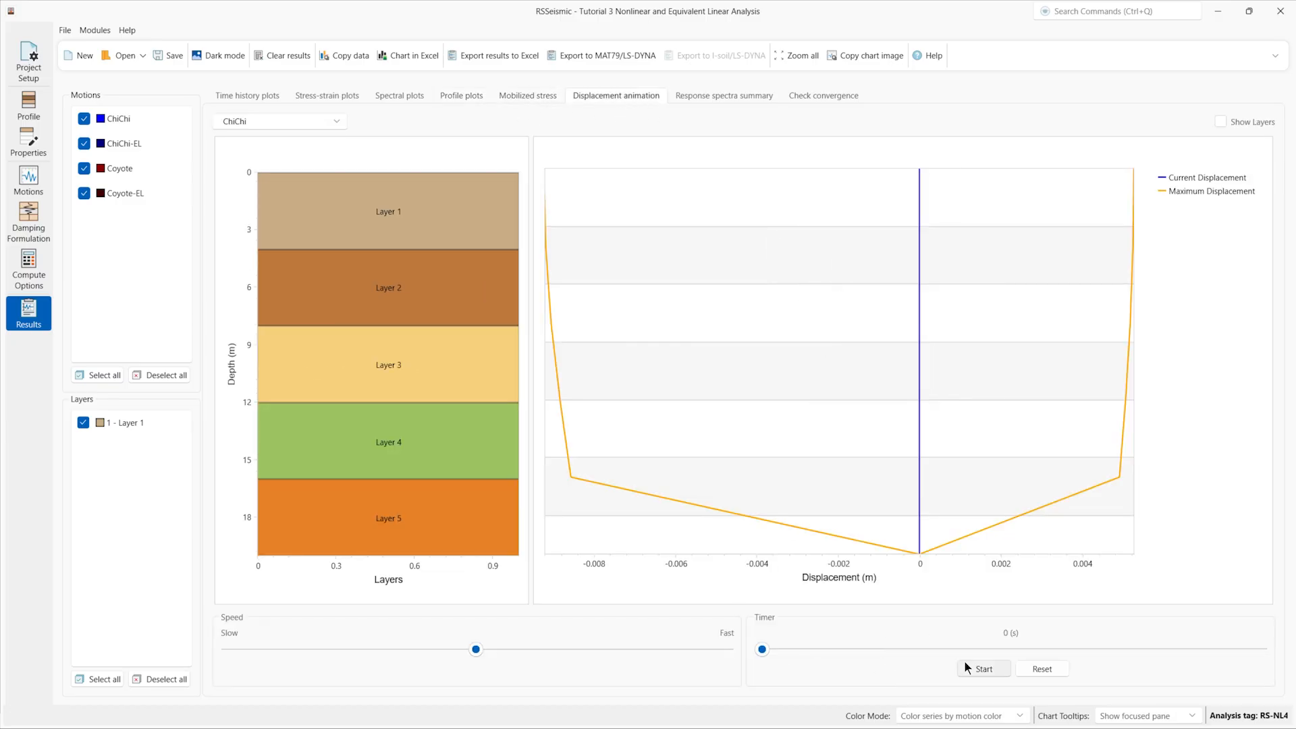
left_click(984, 670)
left_click_drag(473, 649, 710, 649)
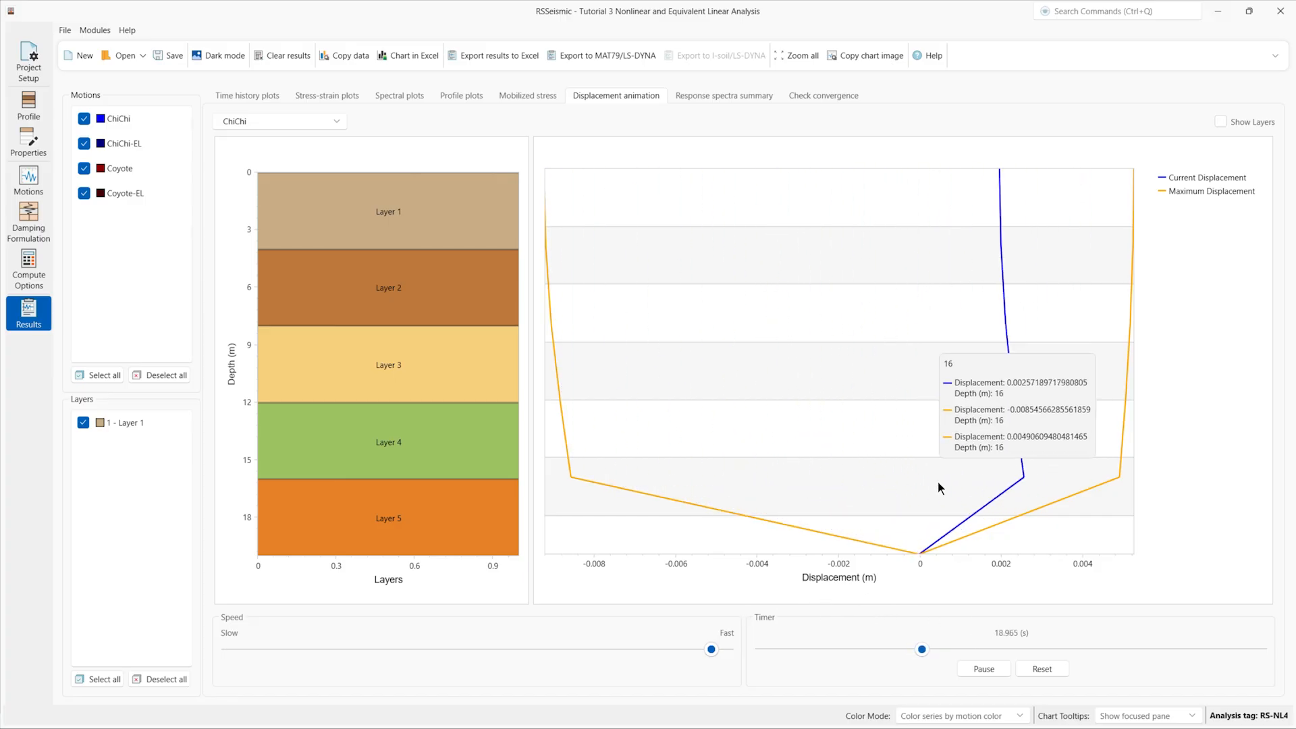
left_click(980, 671)
Step: Show the response spectra summary for the Coyote motion
left_click(719, 98)
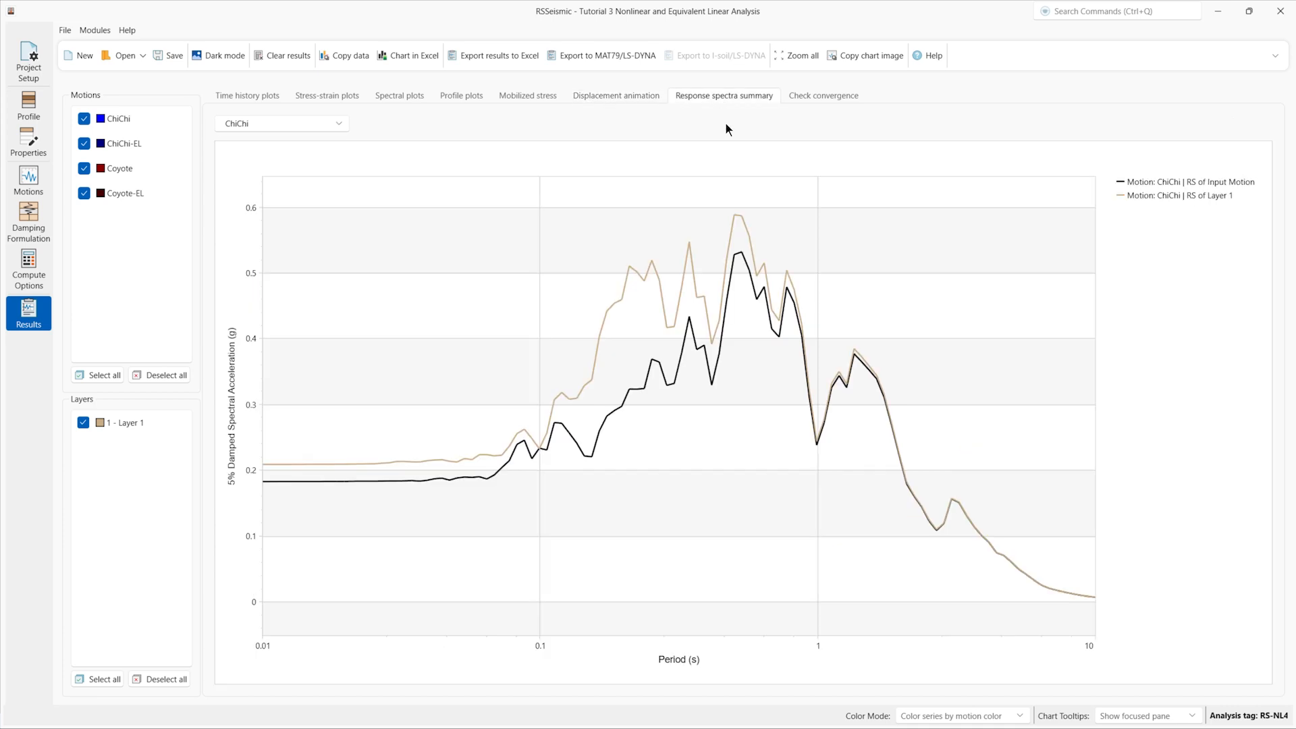
left_click(337, 122)
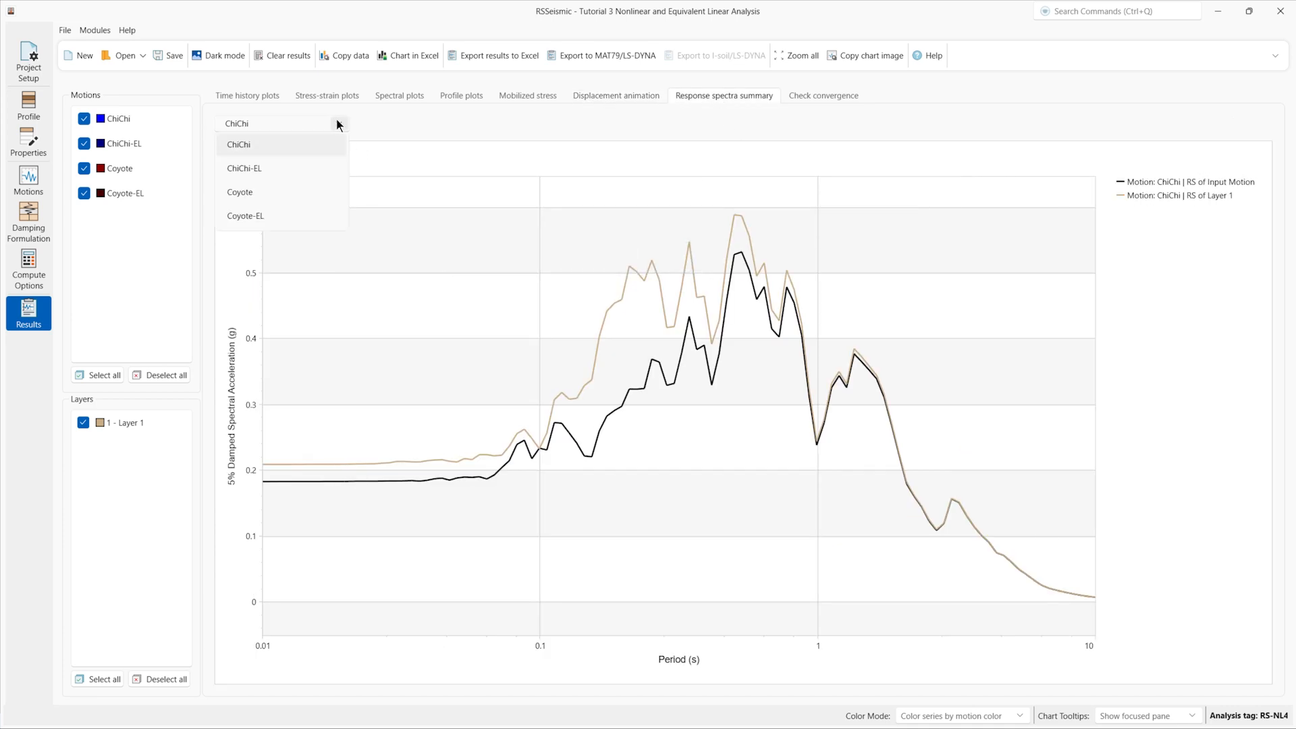
left_click(293, 191)
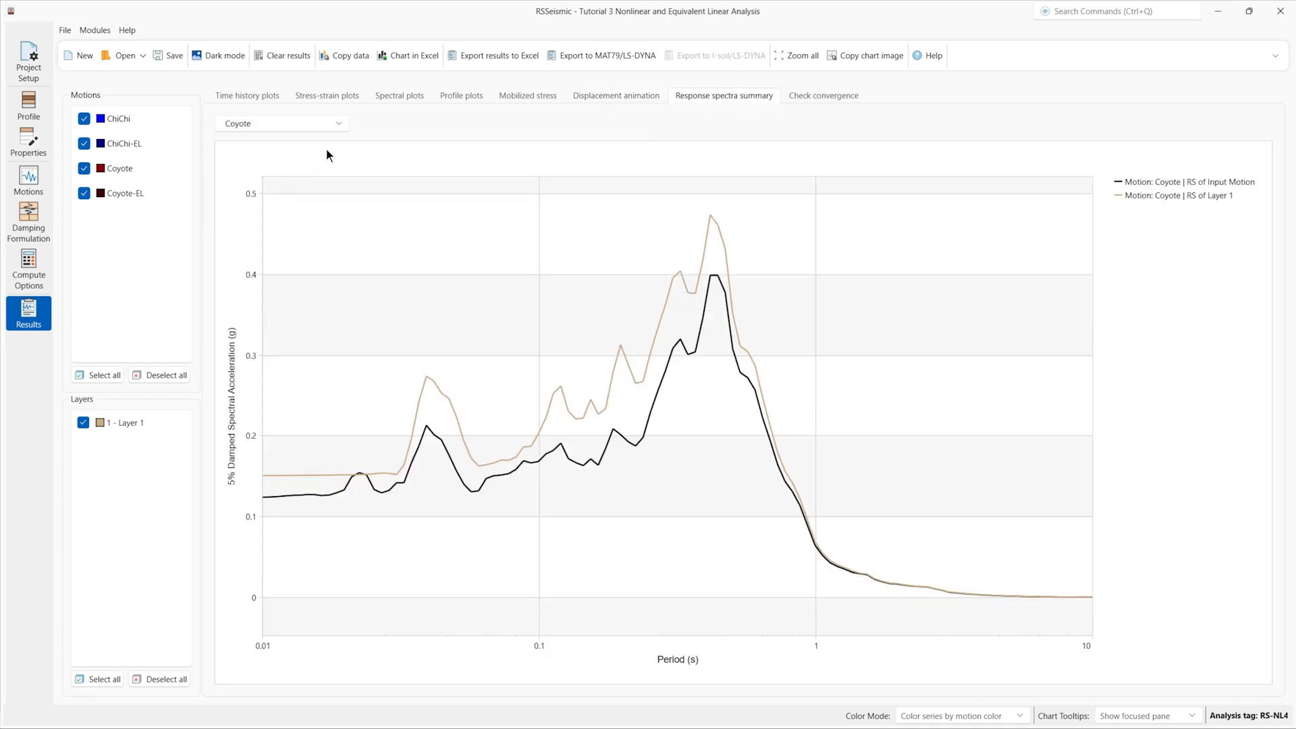
Step: Check the equivalent-linear convergence of Coyote-EL shear strain versus depth
left_click(821, 95)
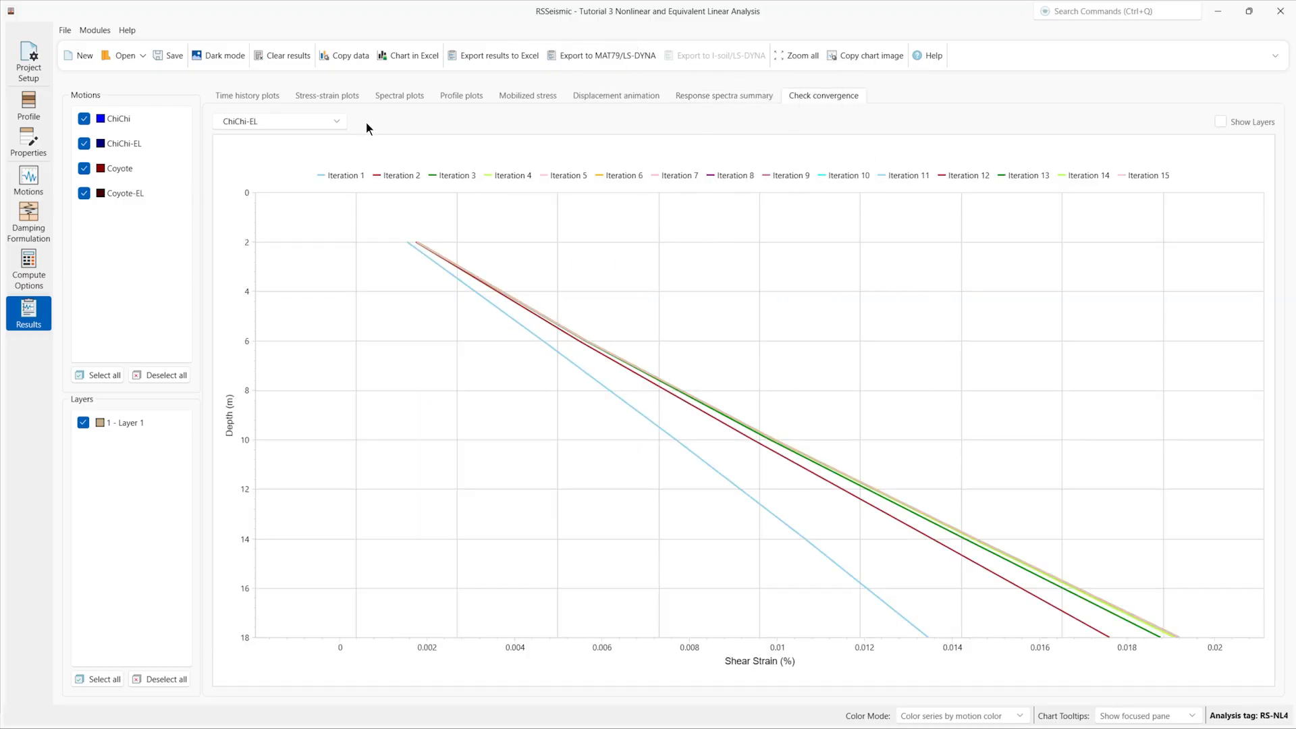
left_click(336, 123)
left_click(330, 160)
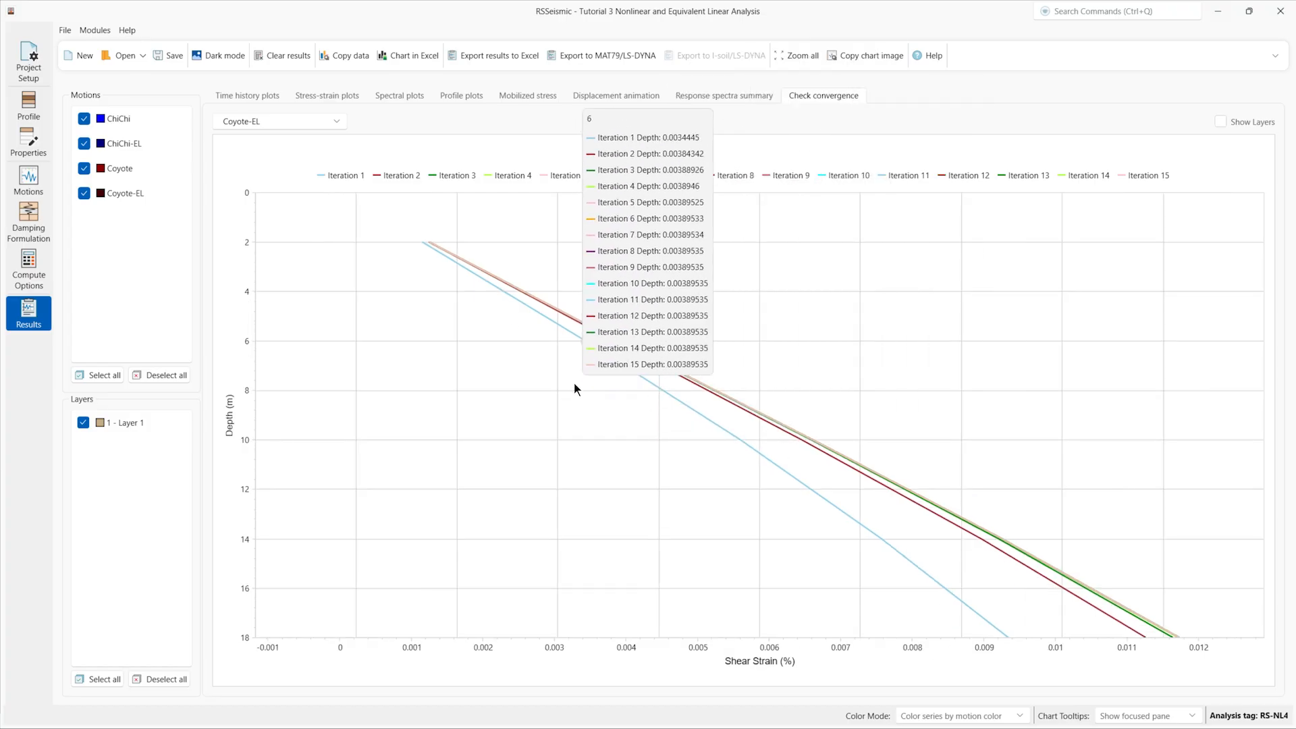
left_click(73, 33)
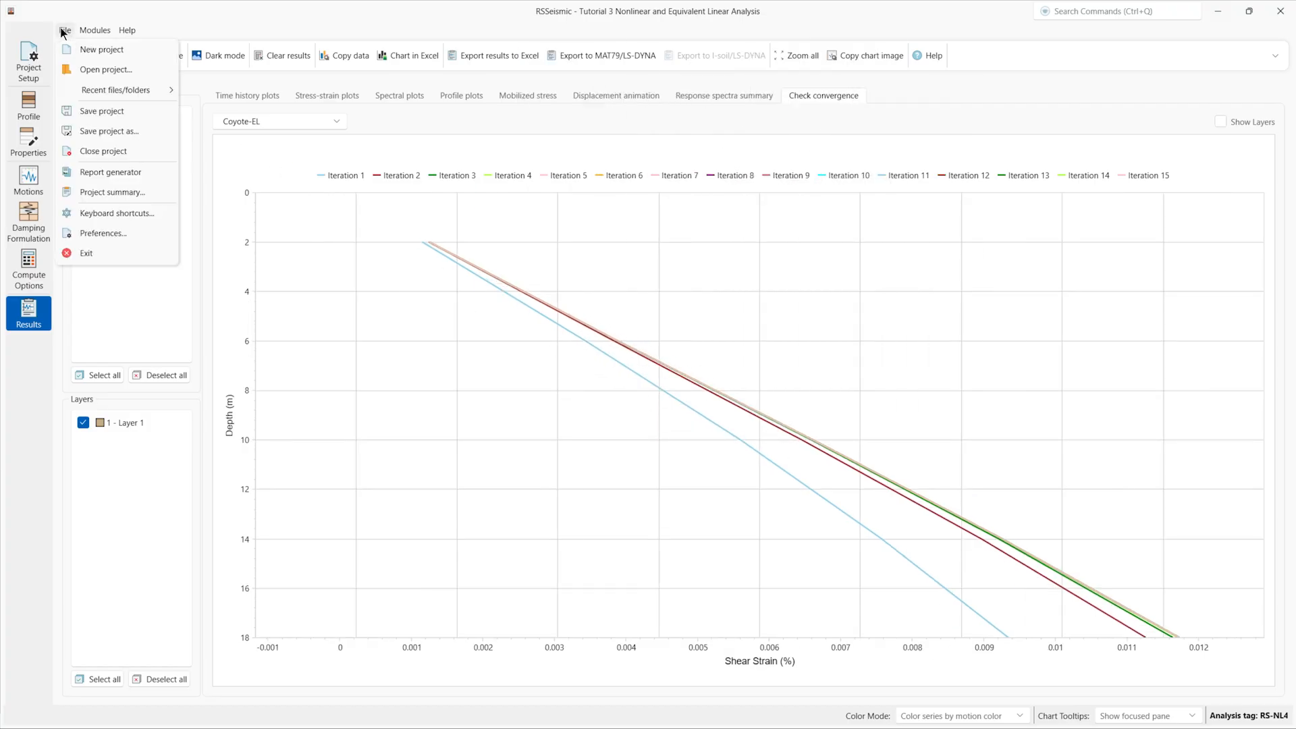
Step: Generate the analysis report and jump through its Damping Formulation, Compute Options and Results sections
left_click(120, 176)
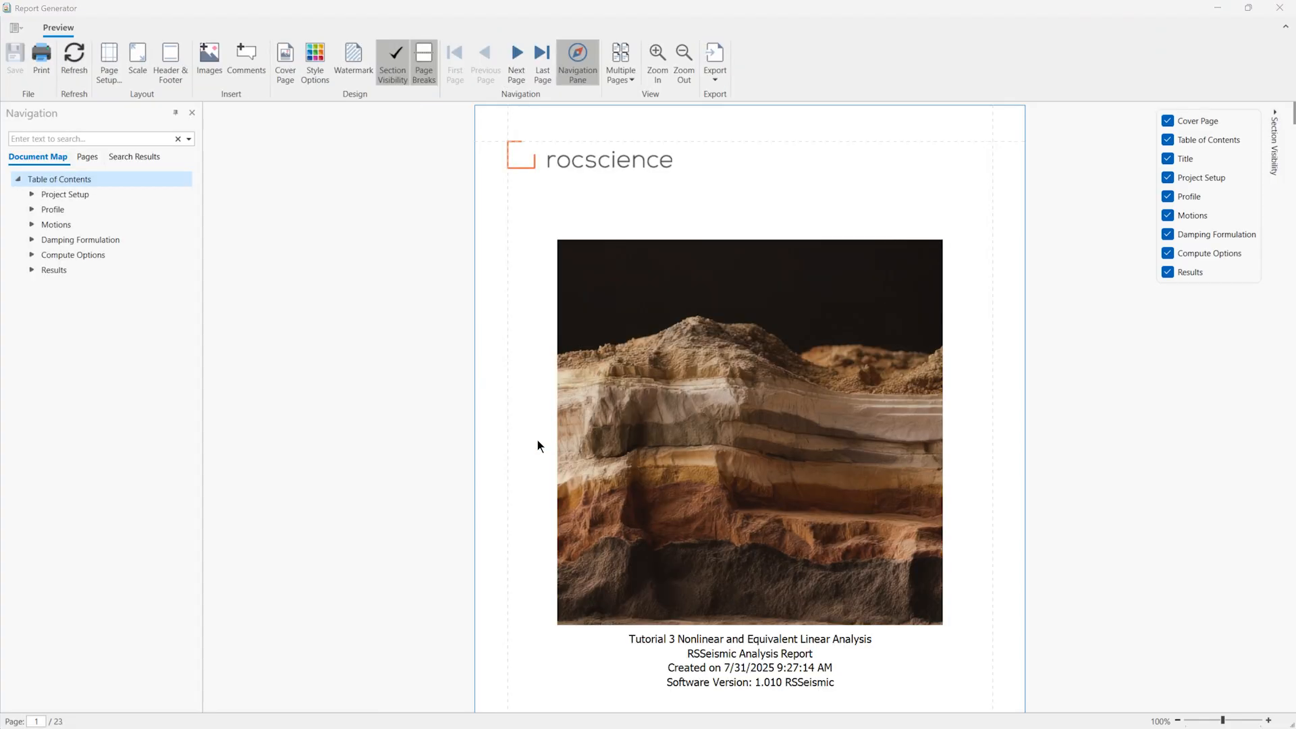
scroll(463, 370, "down", 14)
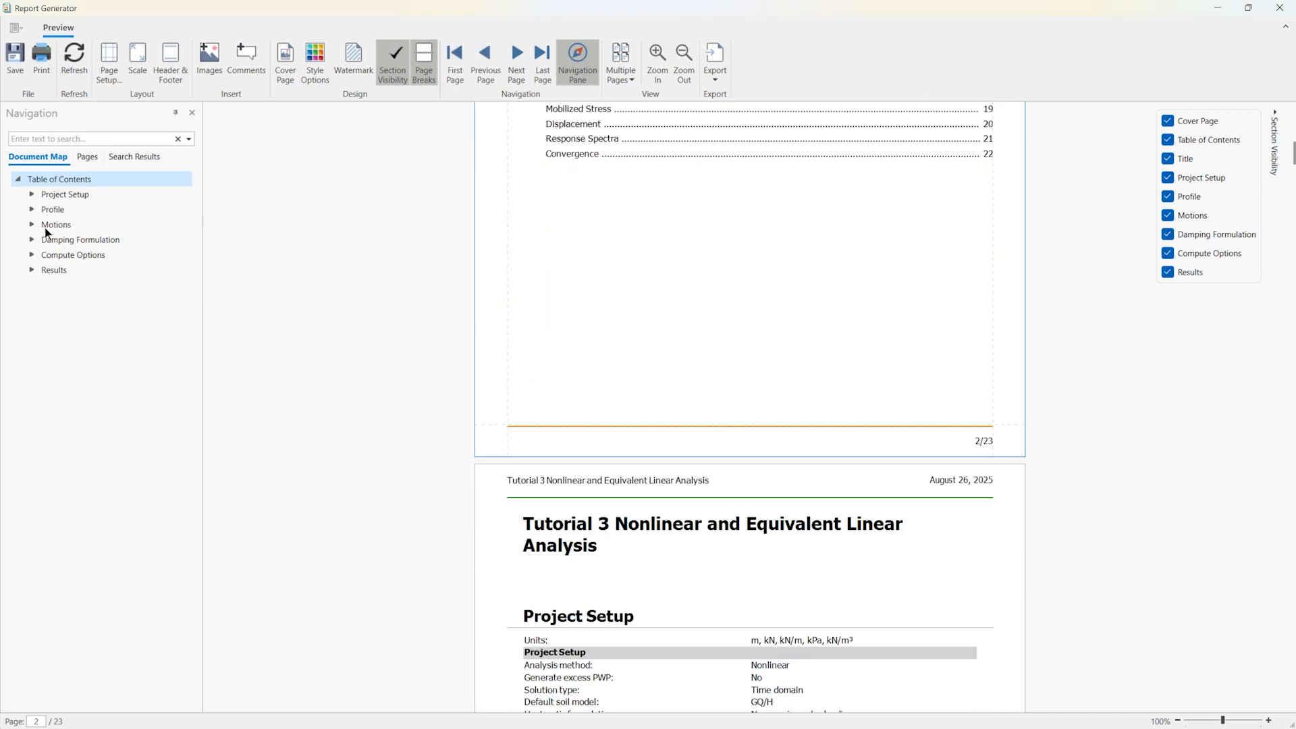
left_click(45, 240)
left_click(69, 256)
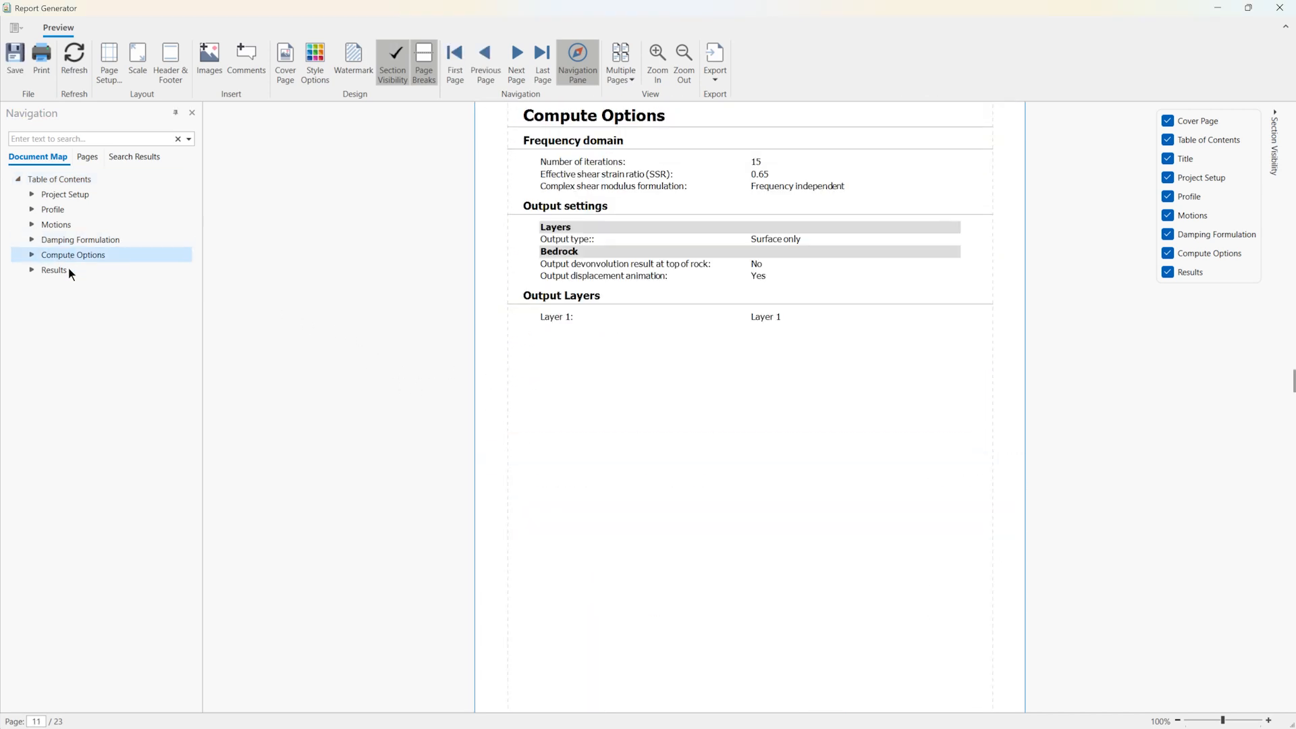
left_click(67, 271)
Step: Step through the report's Results subsections from Time History to Response Spectra
left_click(32, 270)
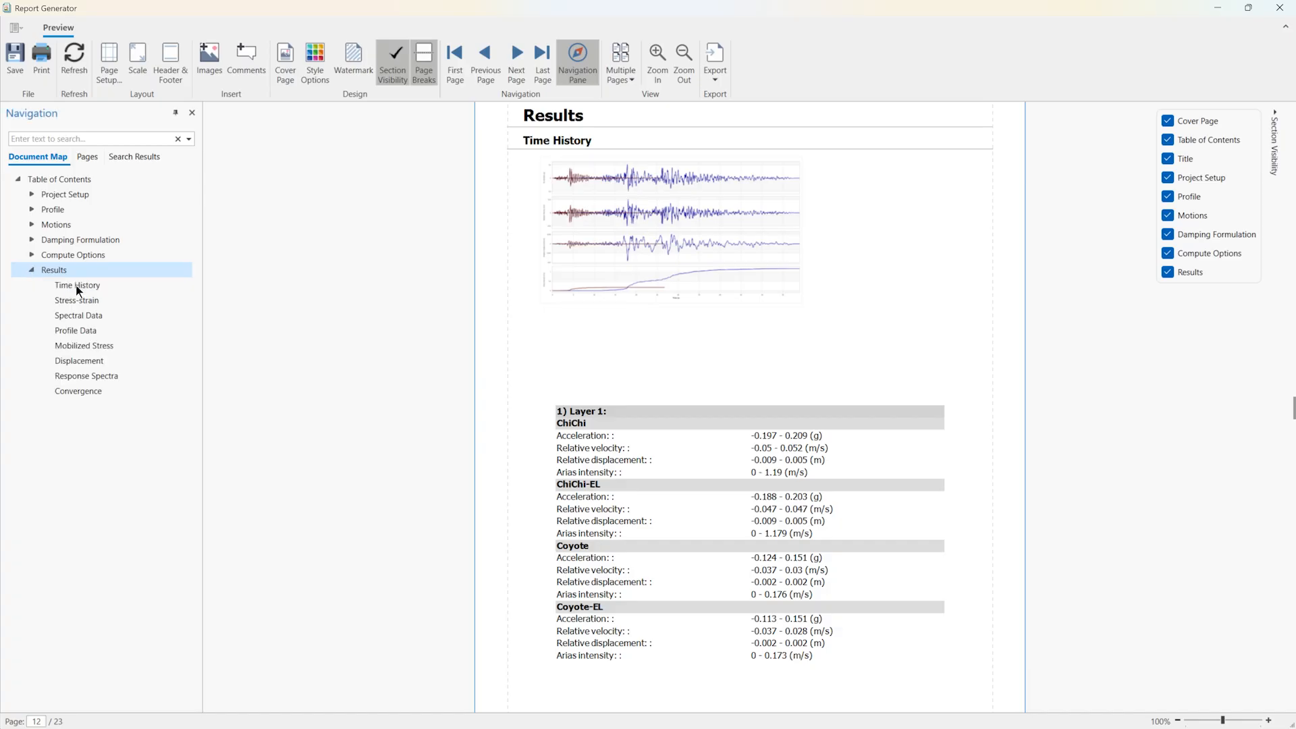
left_click(76, 285)
left_click(86, 303)
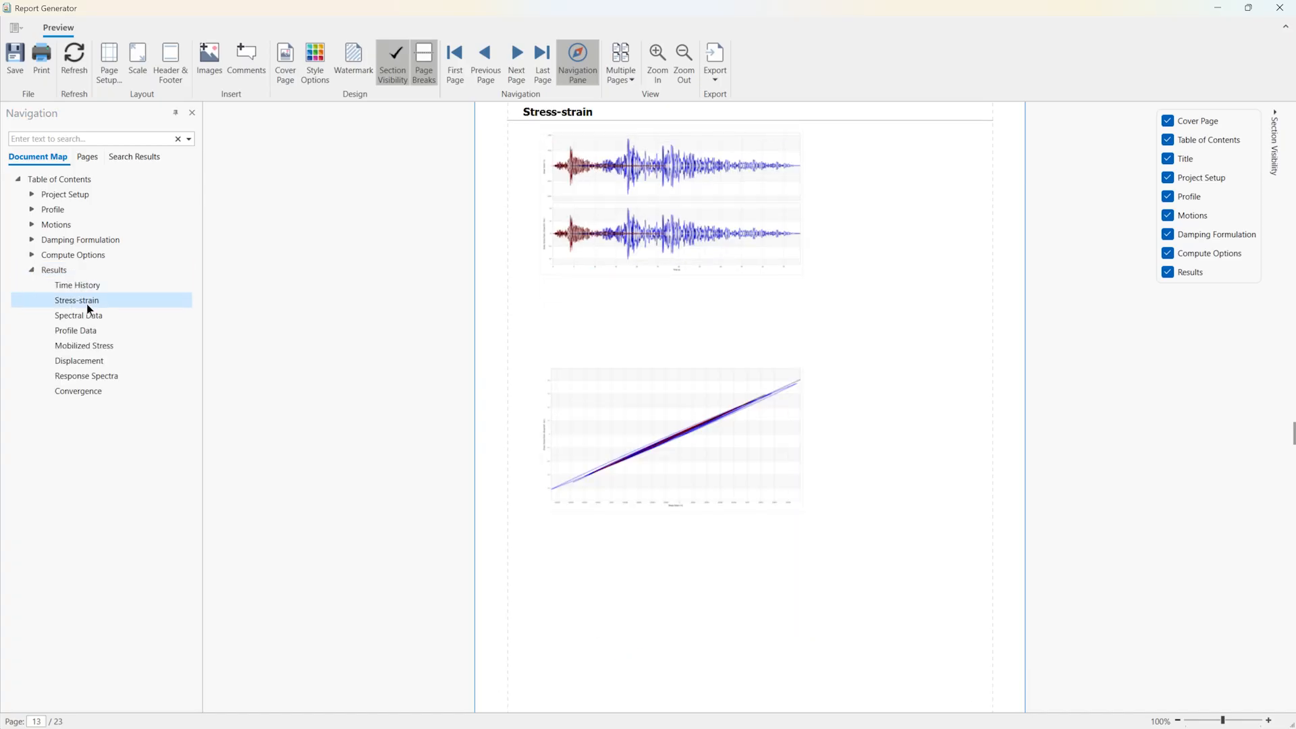
left_click(72, 317)
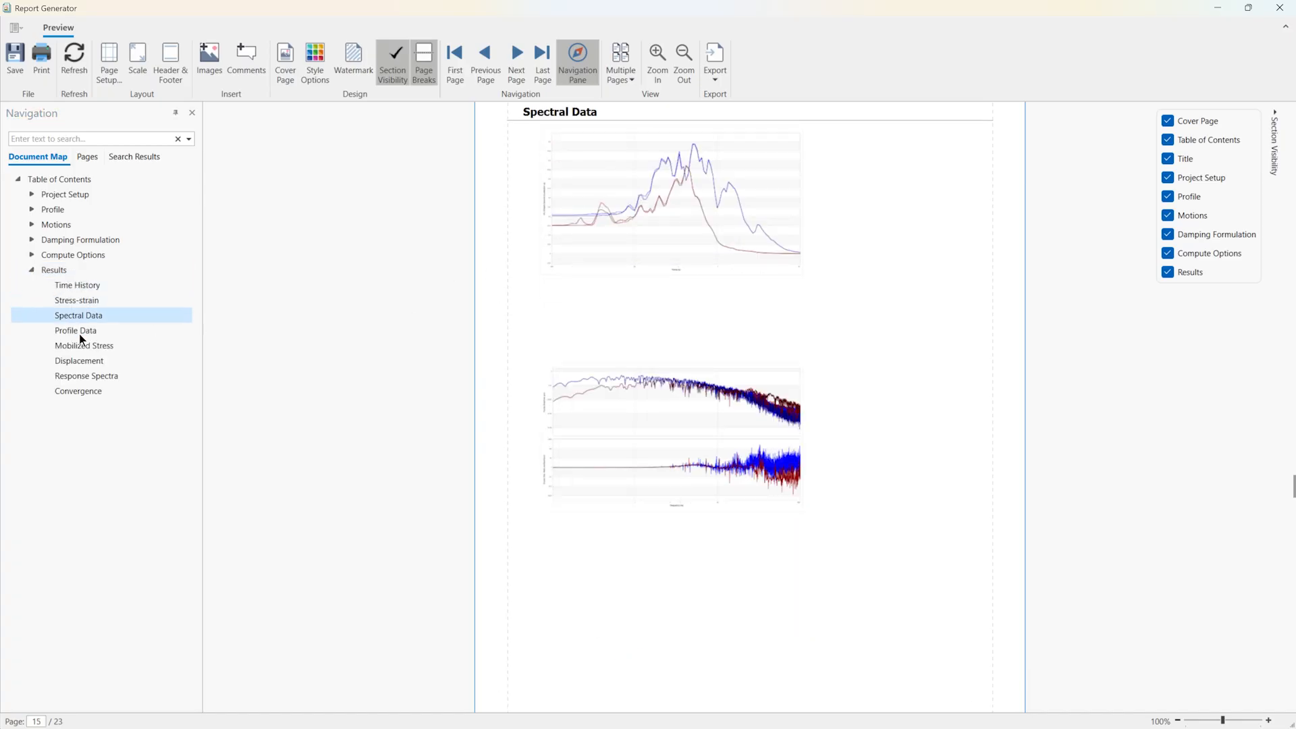
left_click(81, 333)
left_click(84, 346)
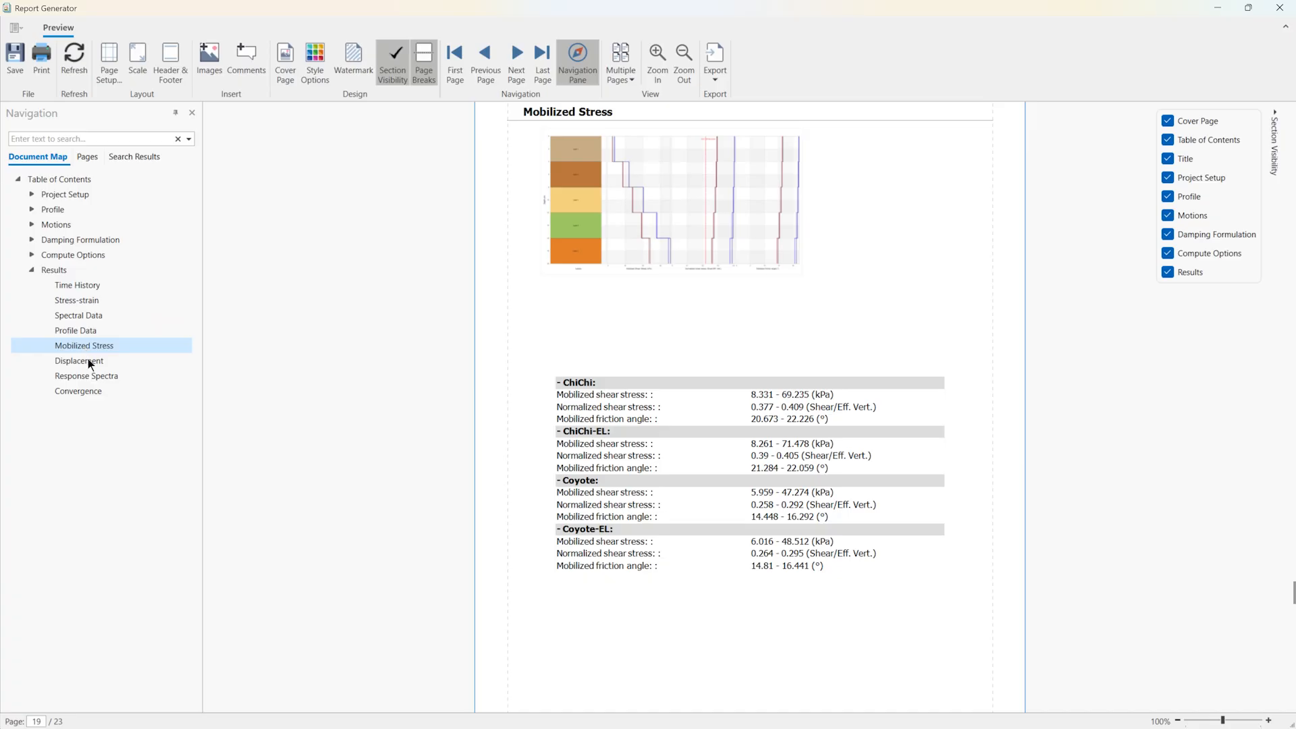
left_click(88, 359)
left_click(91, 374)
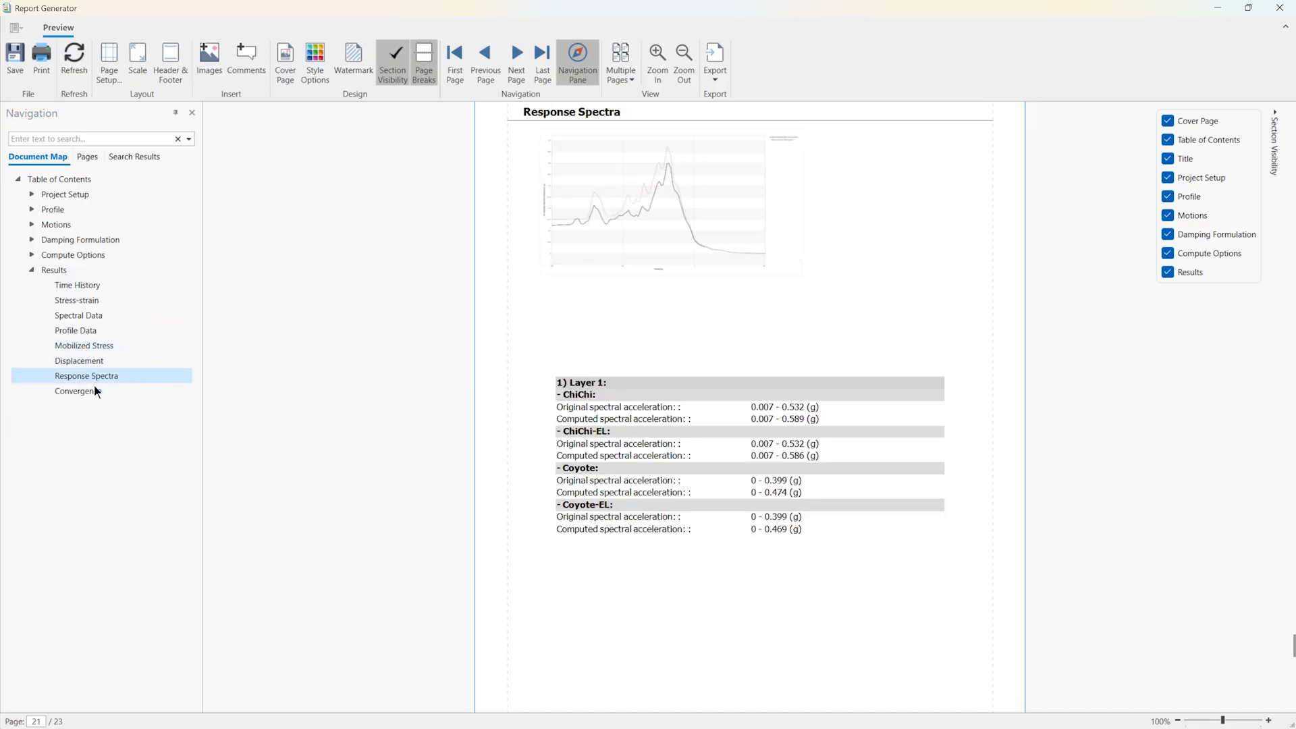